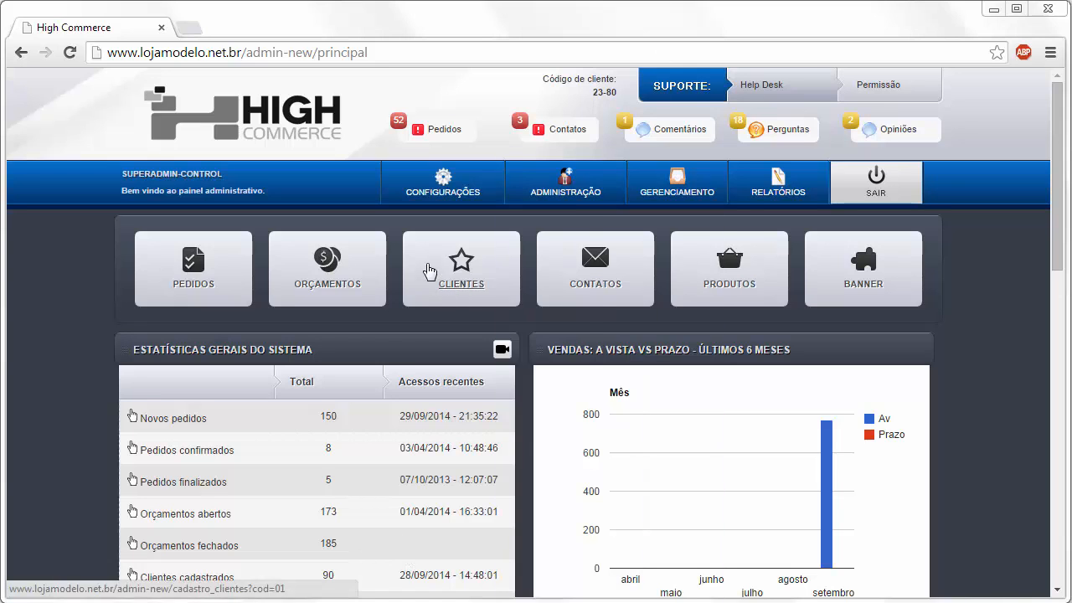
- Open the 1.3 Entrega delivery settings from the CONFIGURAÇÕES menu
mouse_move(456, 197)
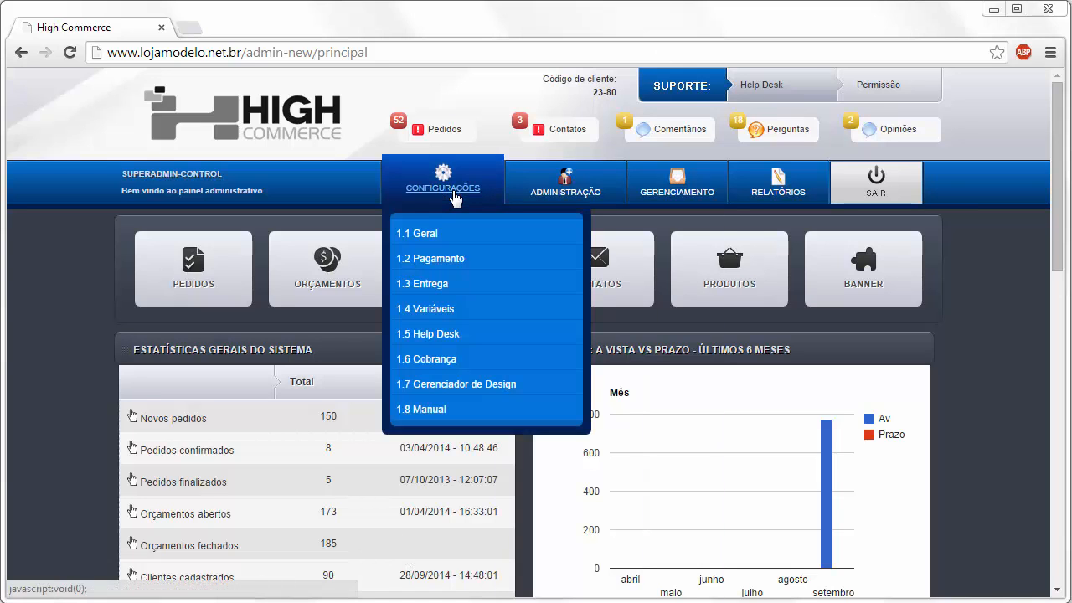
click(436, 284)
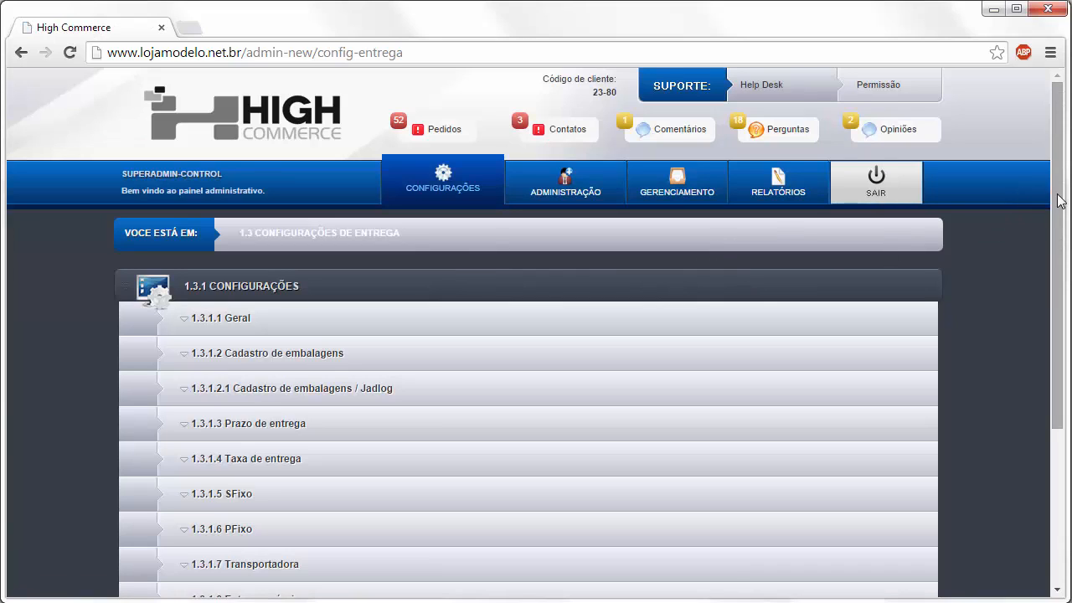
- Expand 1.3.1.1 Geral and scroll through the general delivery options
click(274, 319)
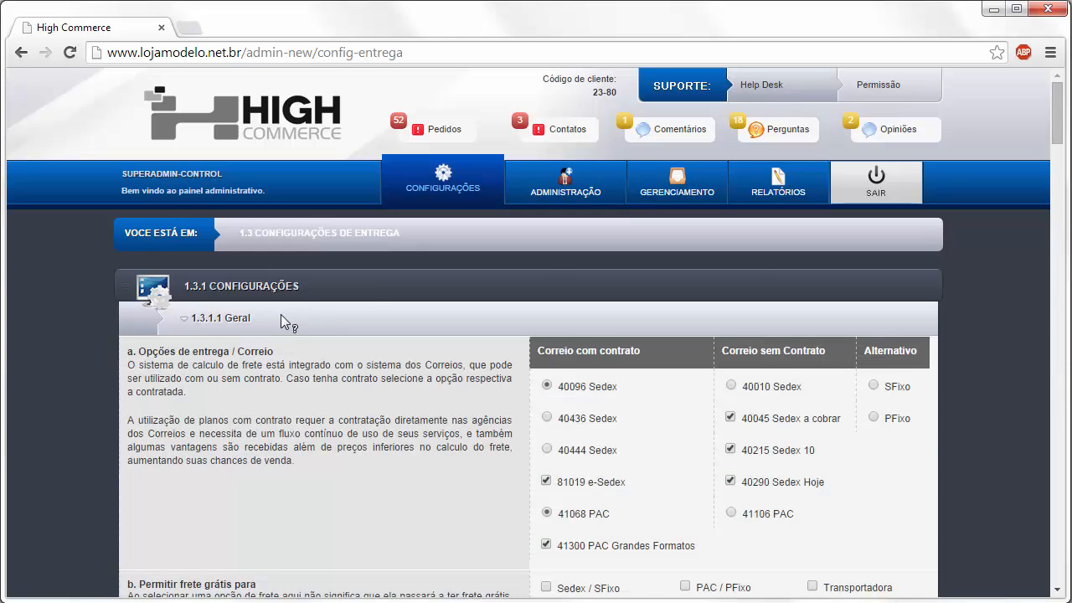
drag(1052, 137, 1051, 144)
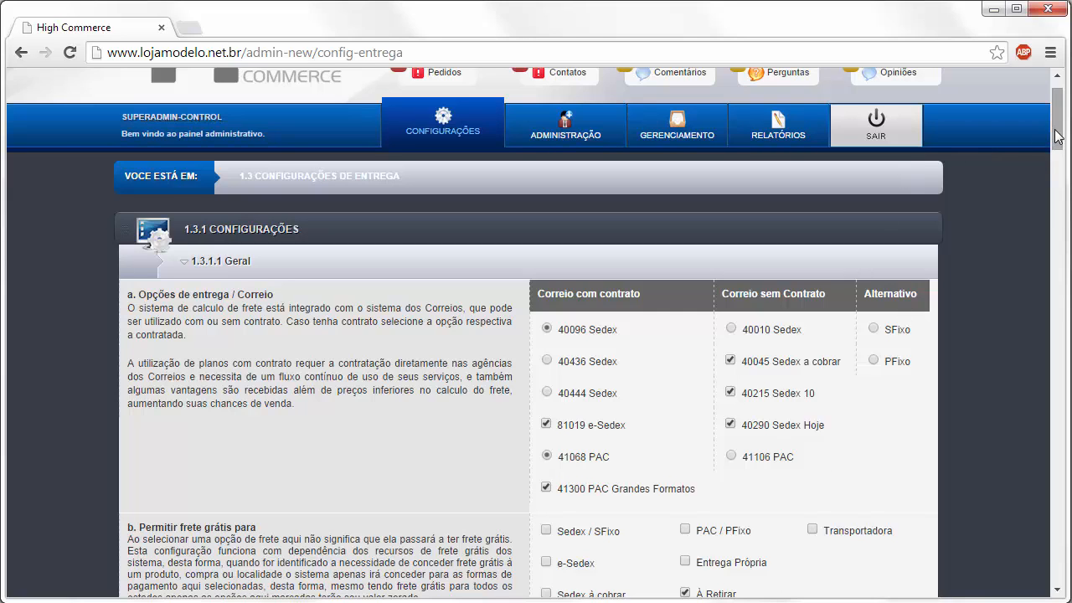
drag(1057, 136, 1059, 159)
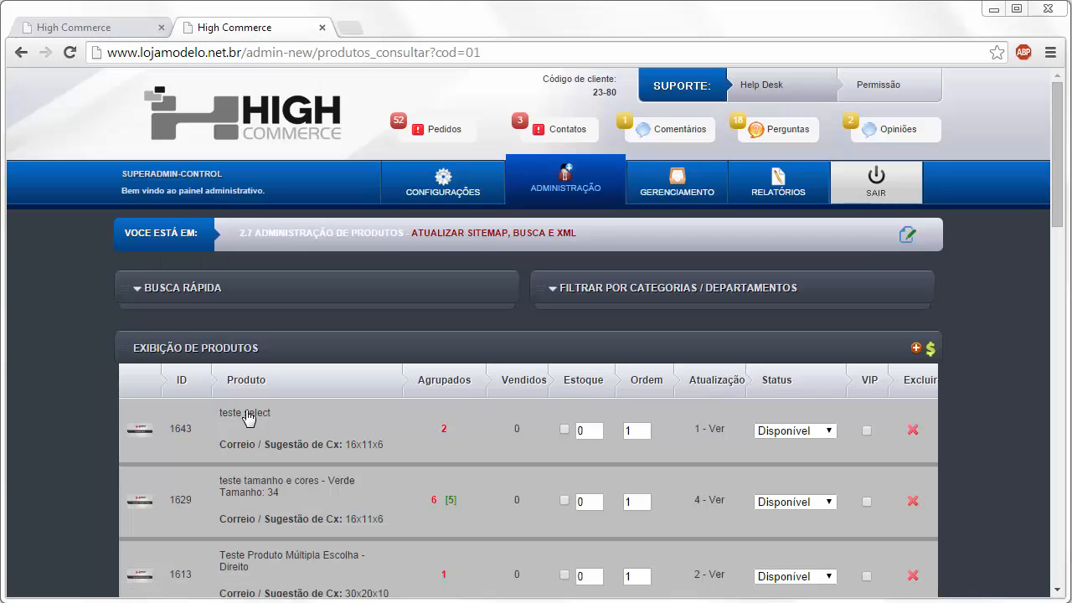
- Give the teste select product free shipping and allow free shipping for PAC / PFixo
click(247, 414)
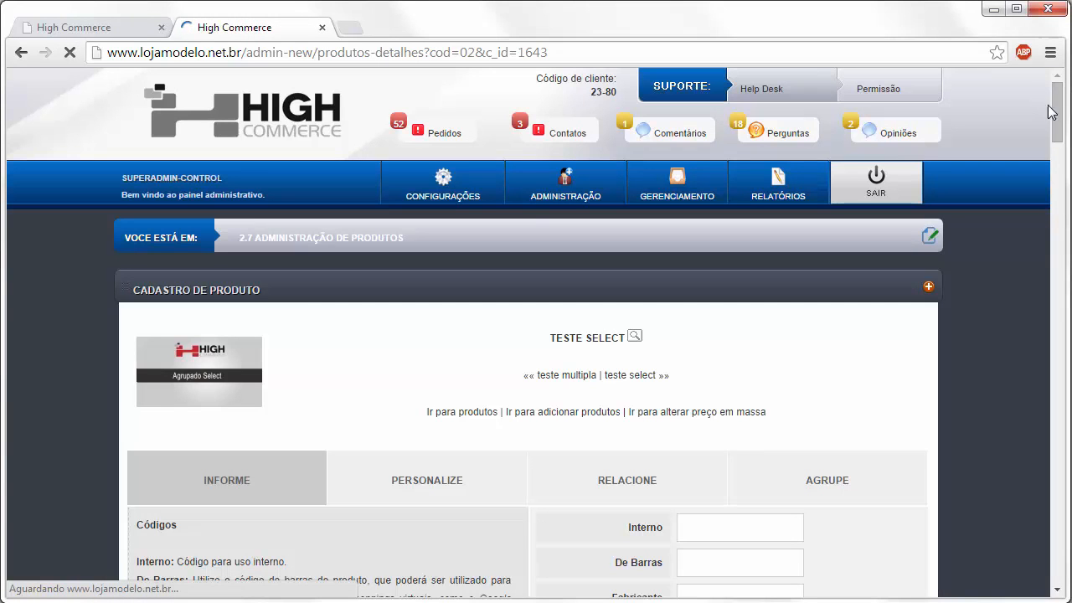
drag(1056, 126, 998, 253)
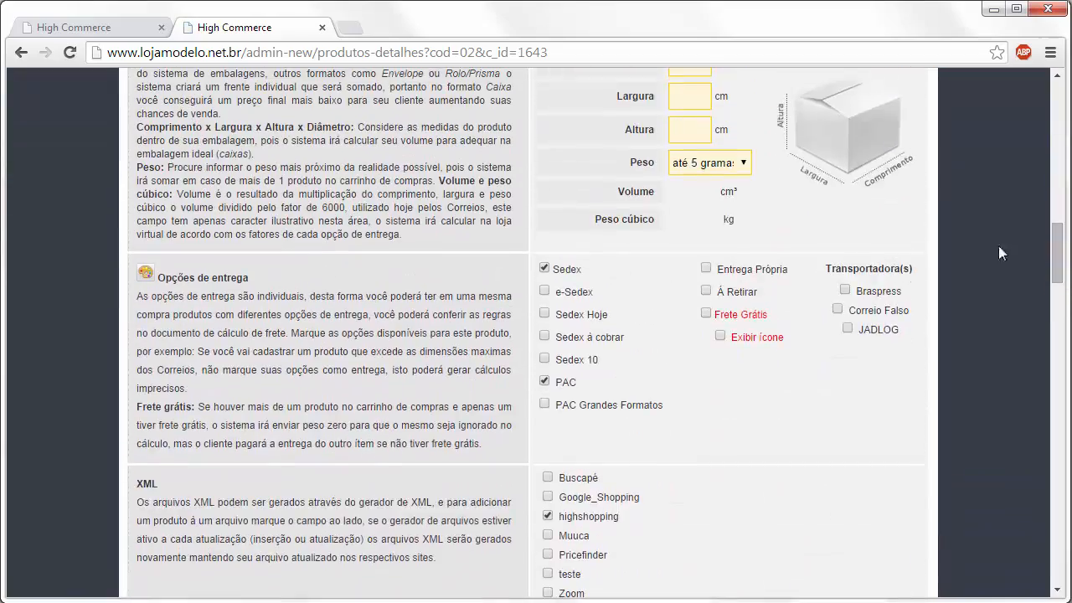
click(707, 314)
click(132, 30)
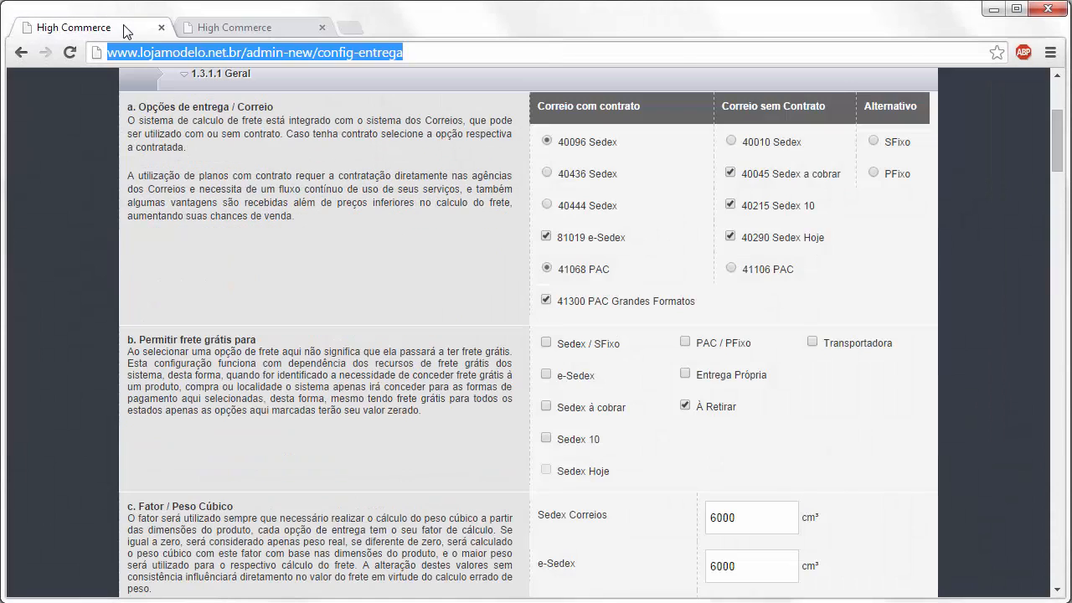
click(685, 343)
- Enable e-Sedex, Sedex Hoje, Entrega Própria and Braspress for the teste select product
click(262, 30)
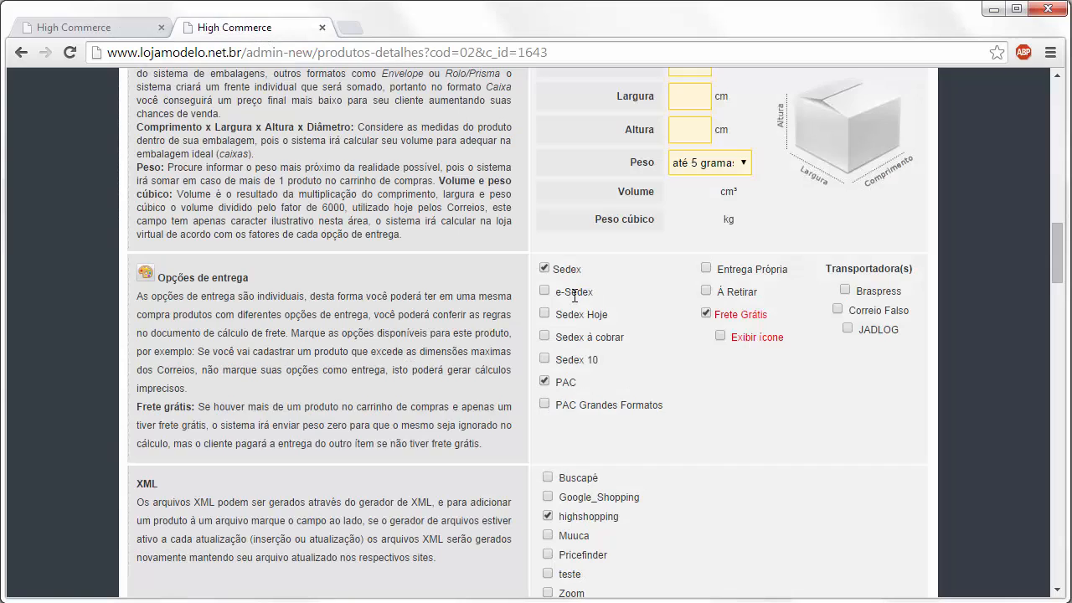
click(544, 291)
click(544, 313)
click(705, 313)
click(706, 268)
click(844, 290)
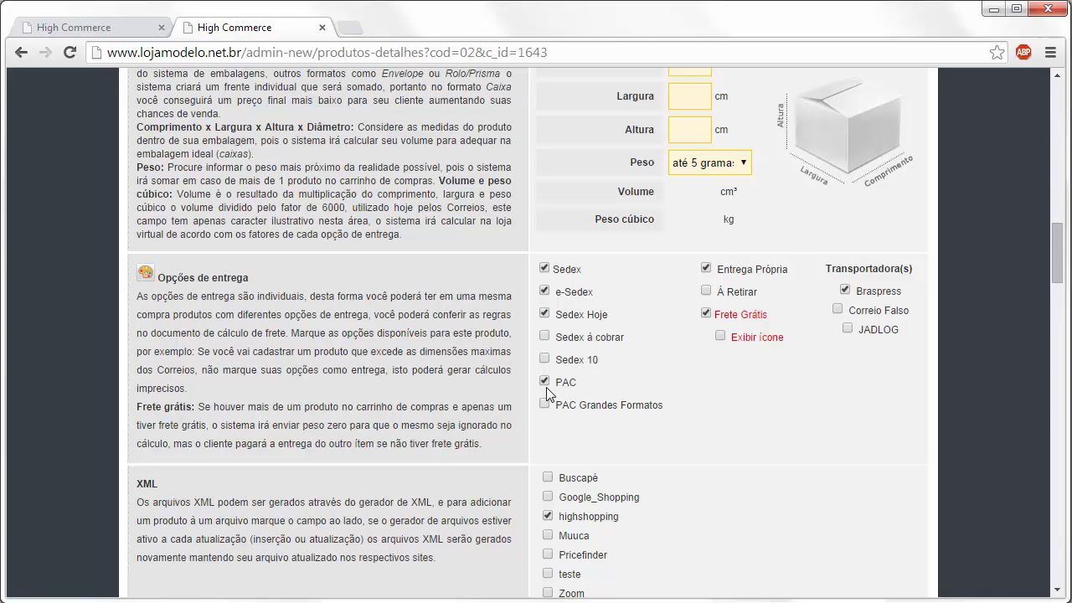
- Go back to the delivery settings and review the config-entrega options
click(116, 26)
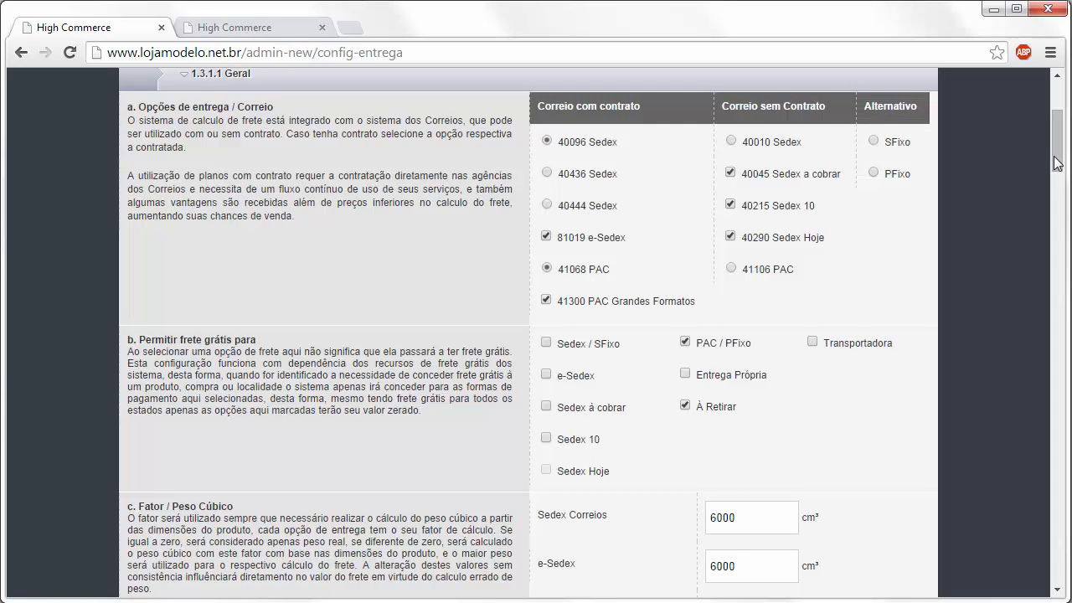
drag(1056, 159, 1056, 166)
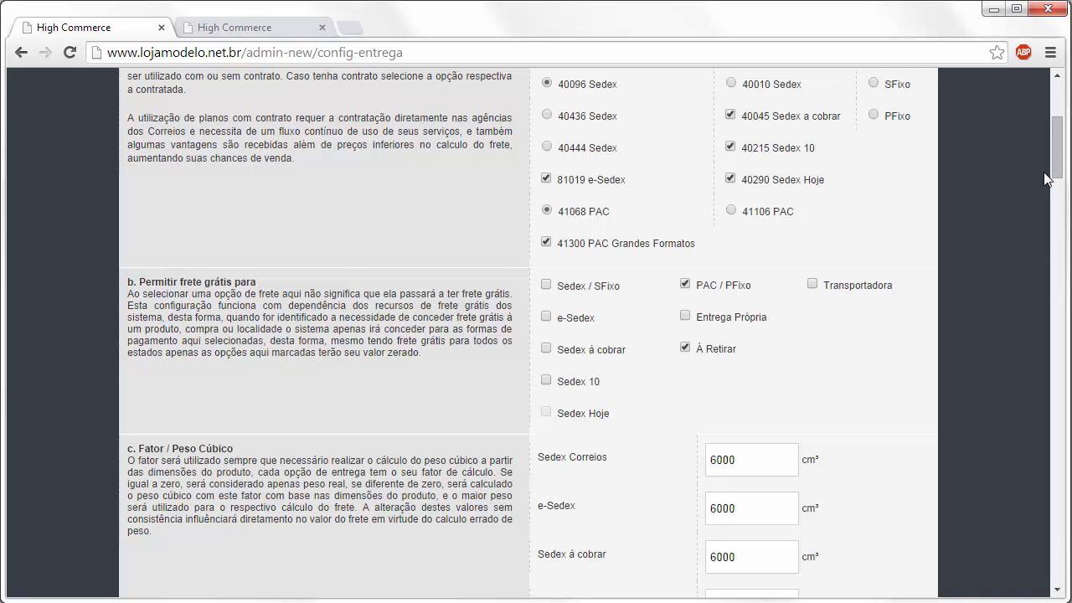
drag(1054, 174, 1053, 181)
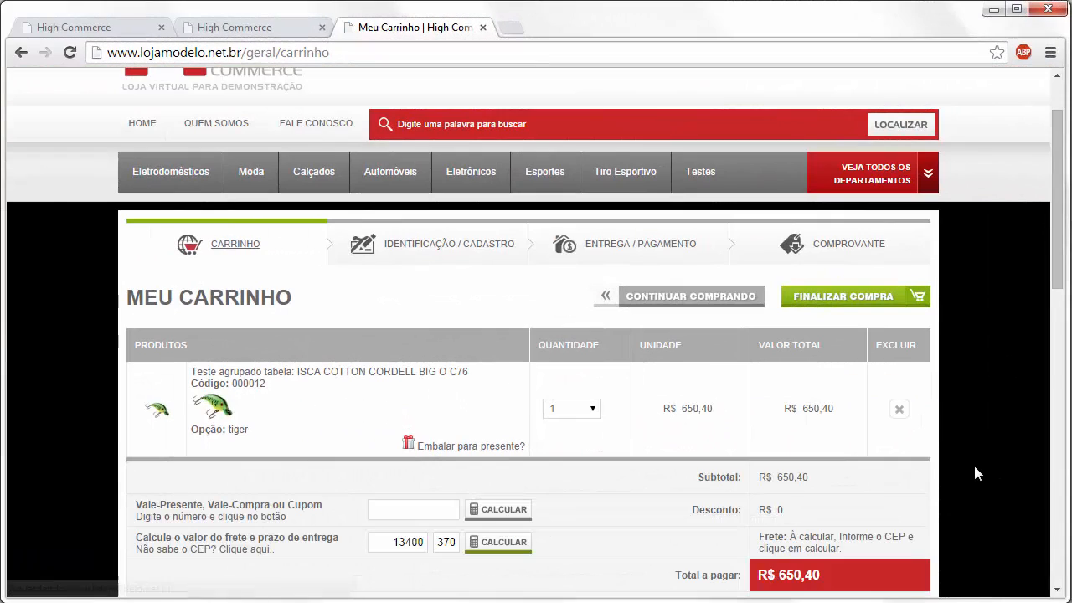
- Quote cart shipping for CEP 09510-101: Sedex R$ 84,22 and PAC R$ 58,78
double_click(411, 542)
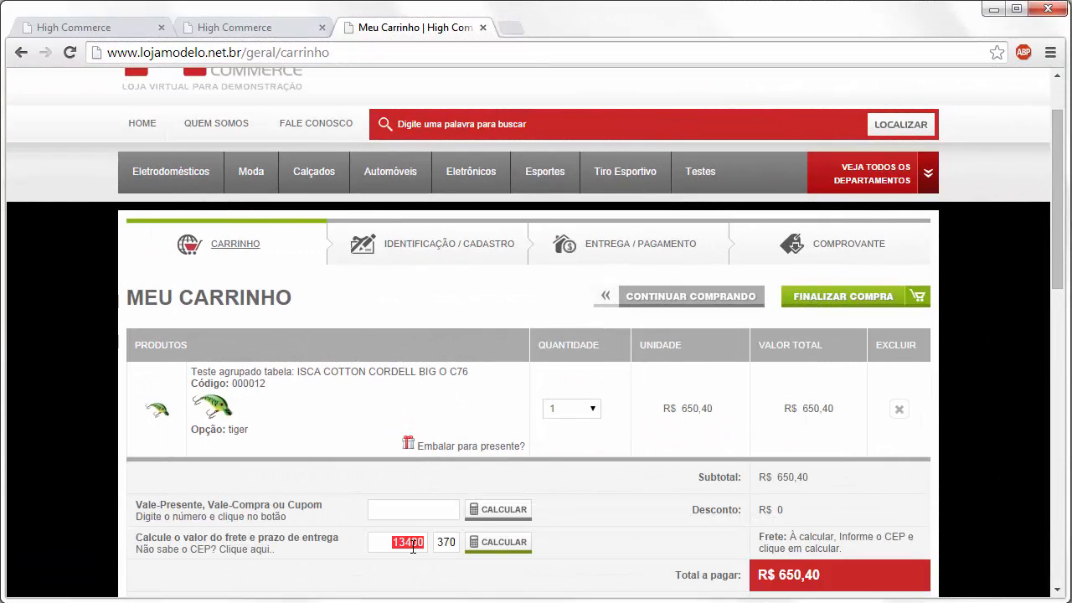
key(BackSpace)
text(09510)
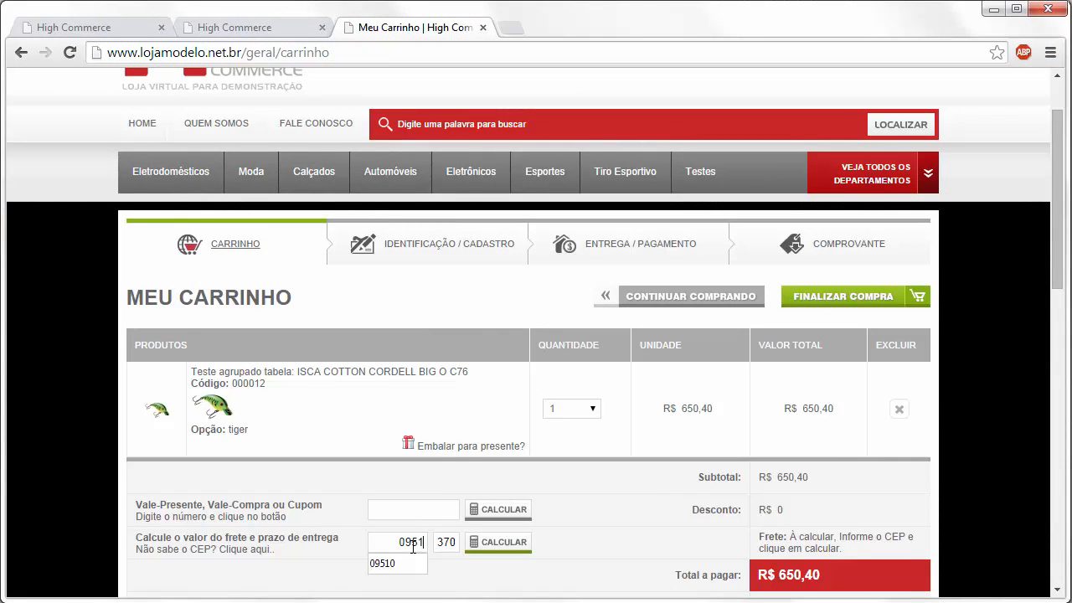
double_click(448, 540)
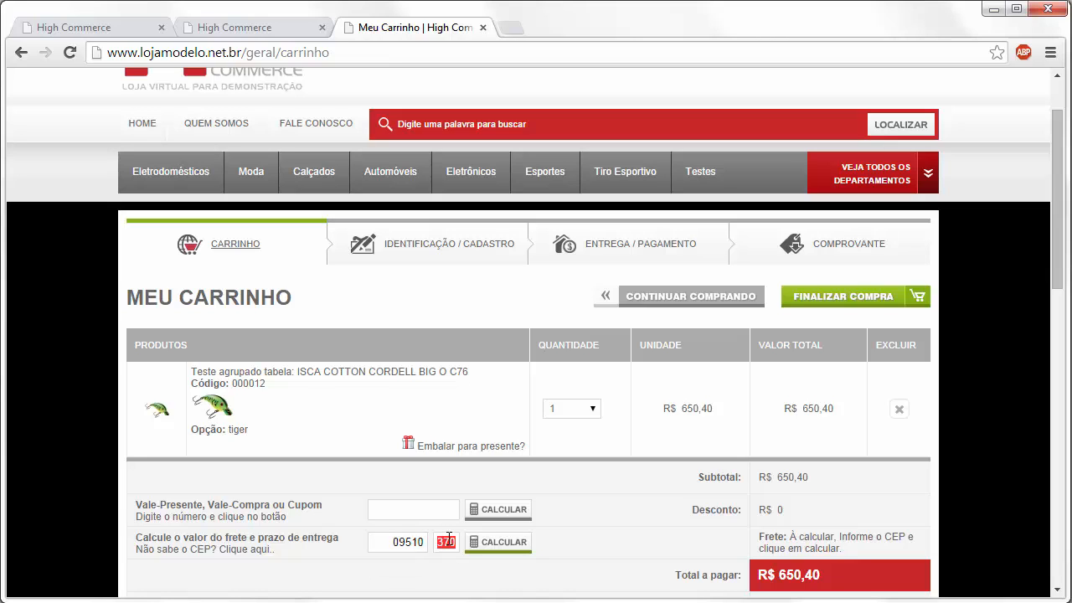
text(101)
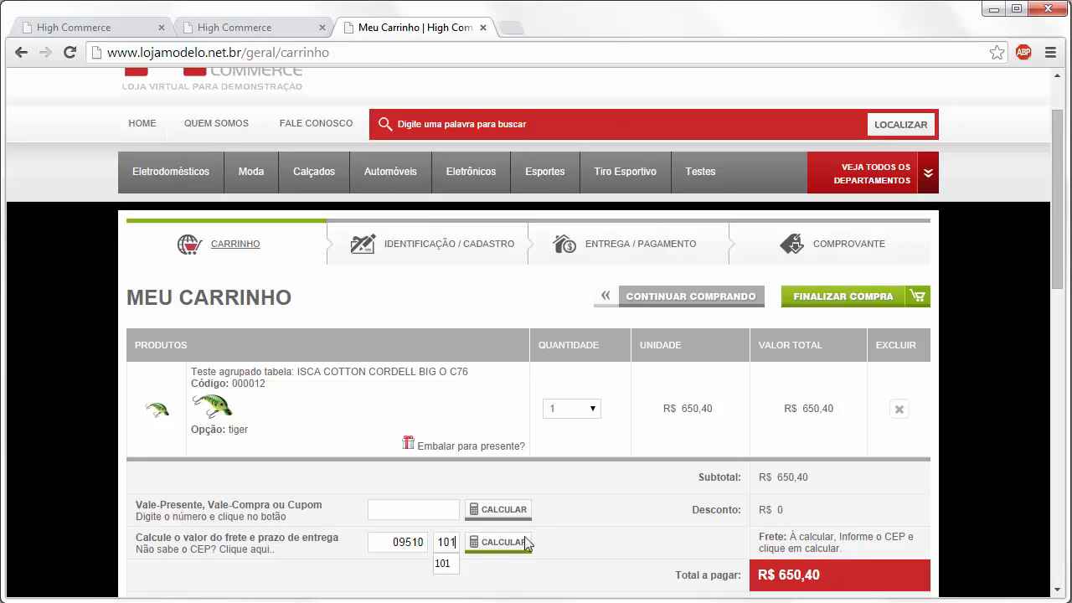
click(499, 548)
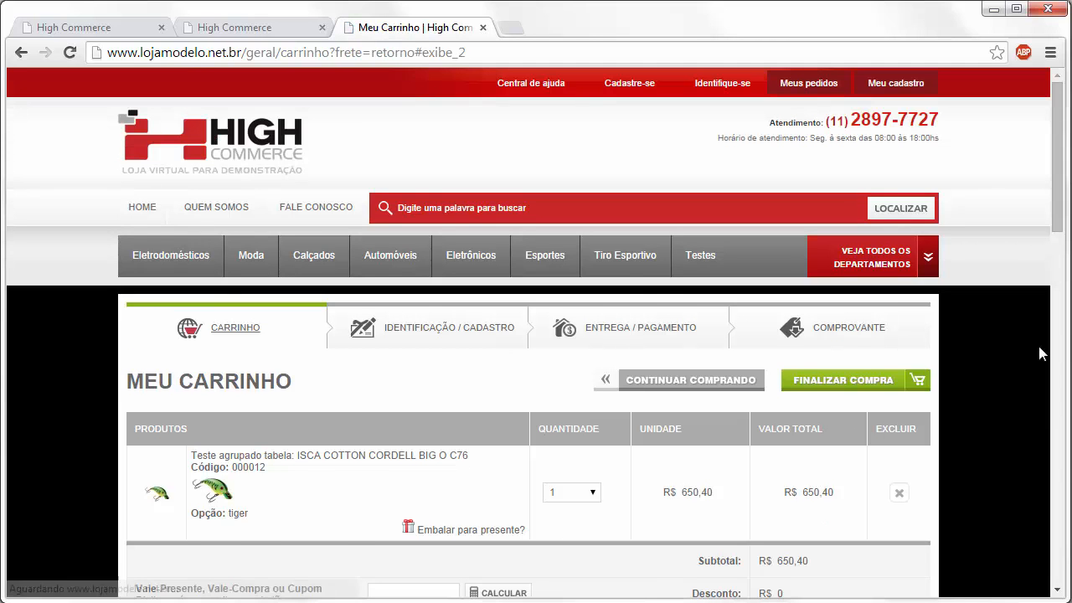
drag(1053, 192, 1045, 270)
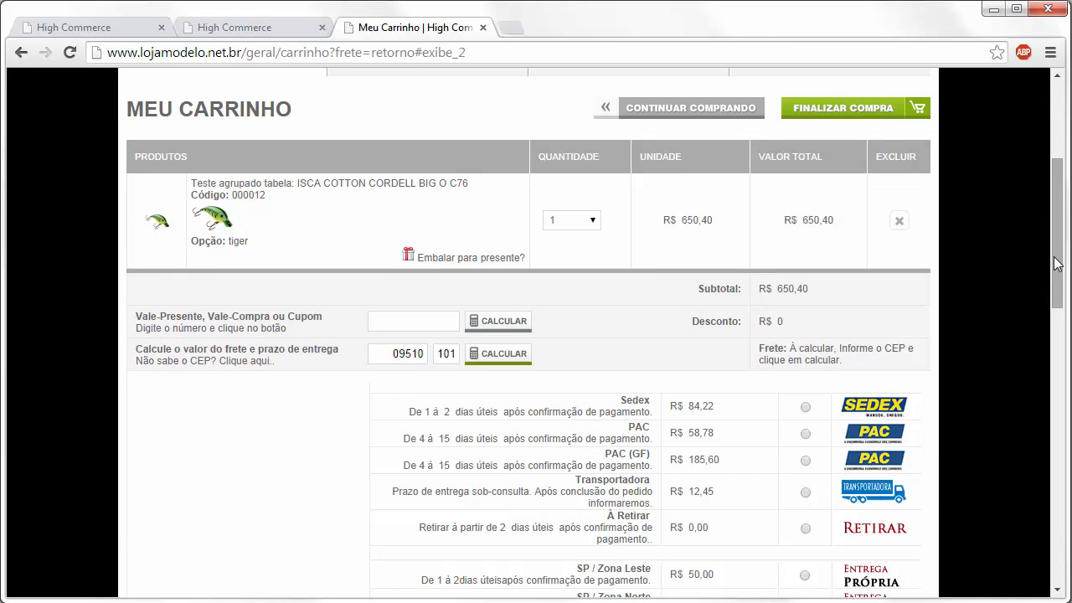
drag(1056, 266, 1057, 277)
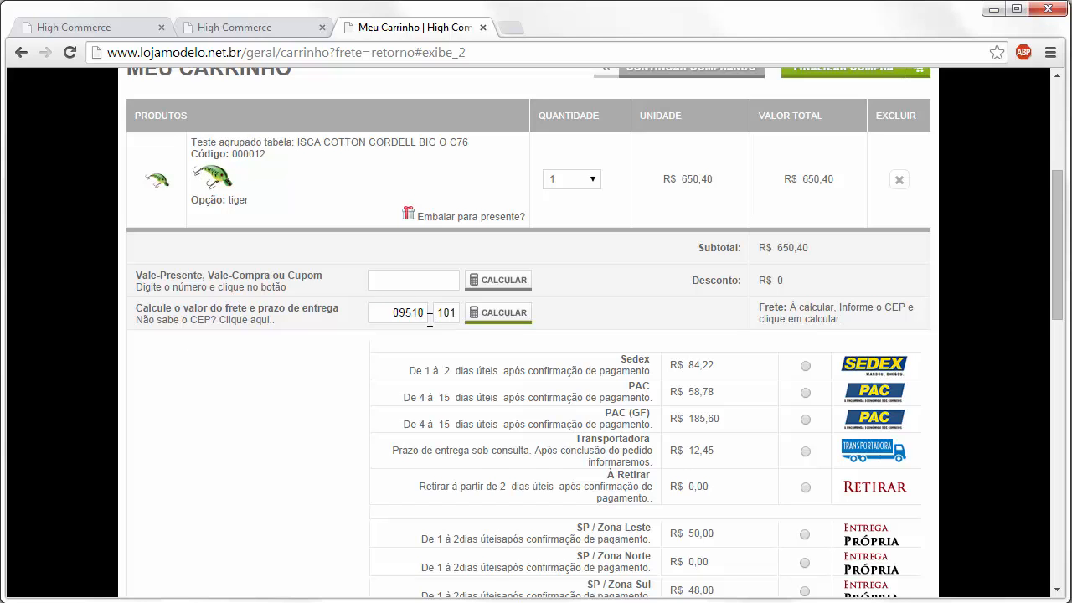
drag(1060, 256, 1060, 270)
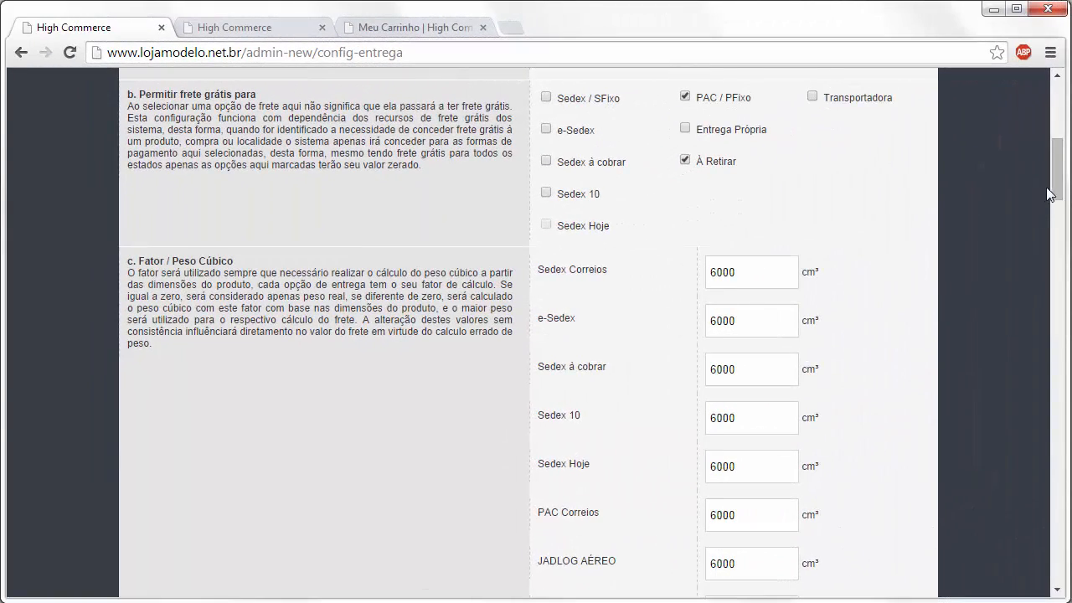
- Scroll the delivery settings to the c. Fator / Peso Cúbico factors, all 6000 cm³
drag(1052, 192, 1029, 211)
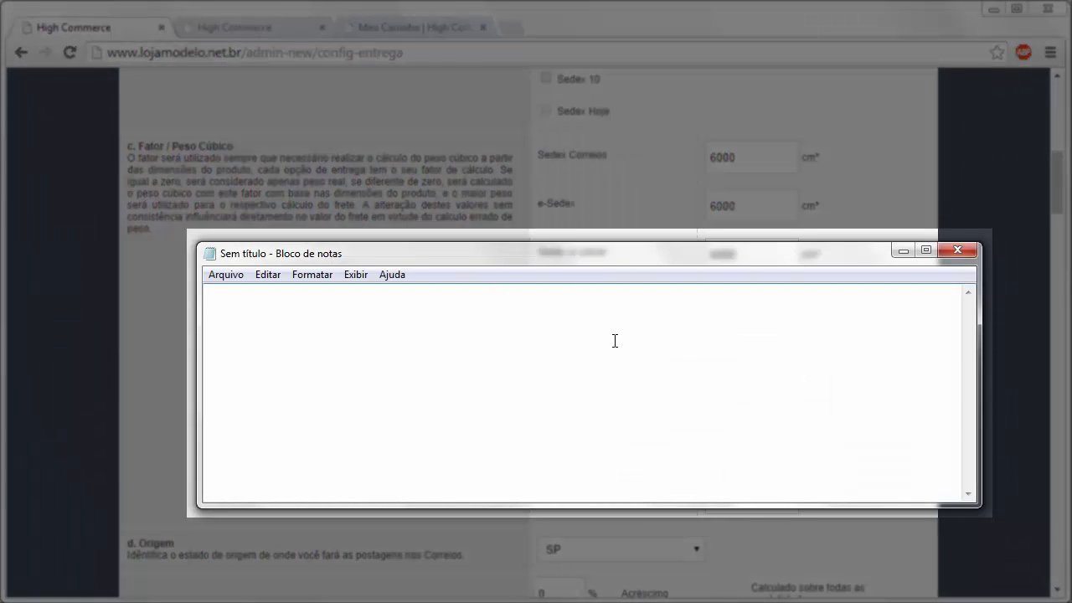
- Note '20x20x10 =' and compute the box volume 20×20×10 = 4000 in Calculator
text(20x20x10 =)
click(717, 447)
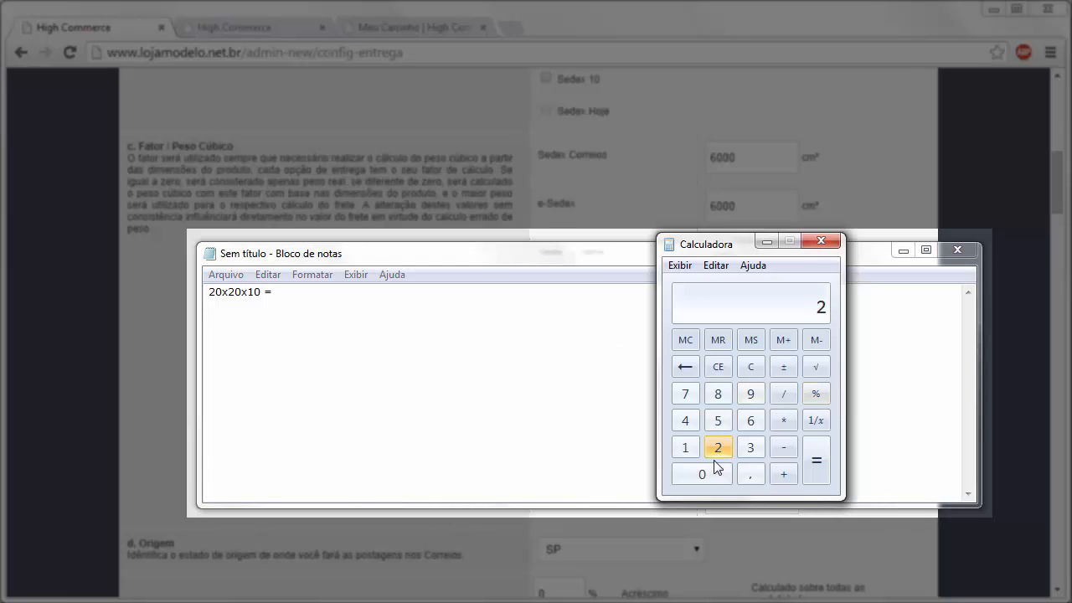
click(710, 472)
click(783, 420)
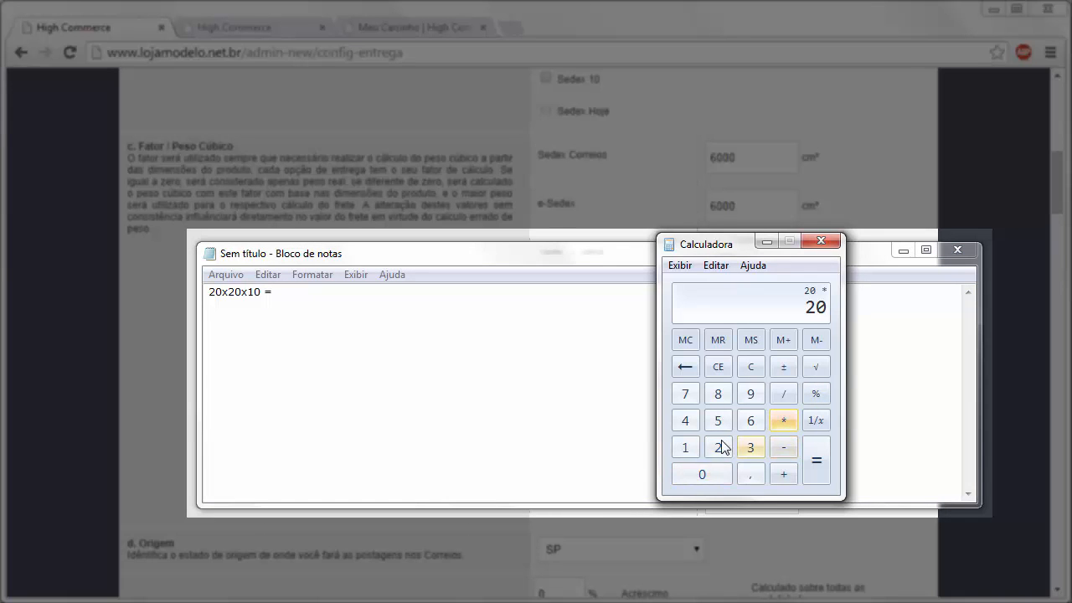
click(717, 447)
click(711, 475)
click(783, 420)
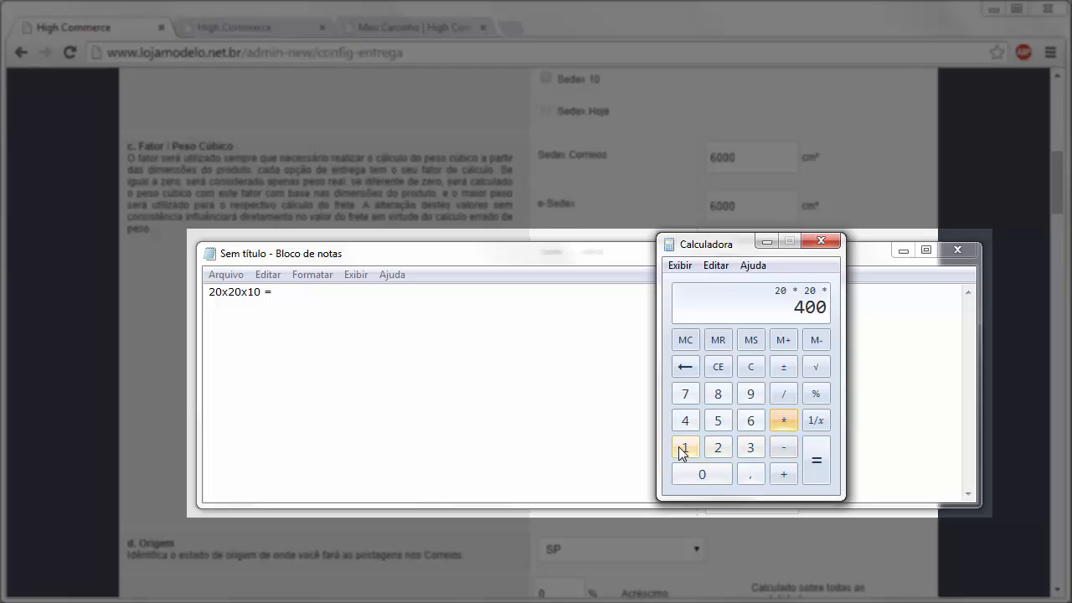
click(684, 447)
click(702, 474)
click(813, 462)
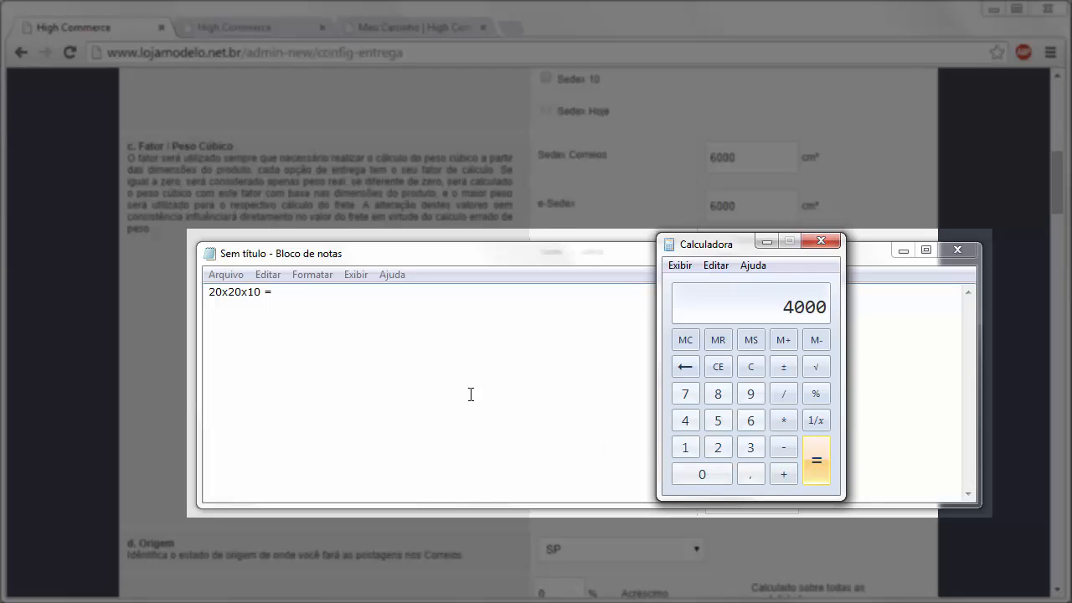
- Record '4000 / 6000' in the notes and divide 4000 by 6000 in Calculator
click(304, 291)
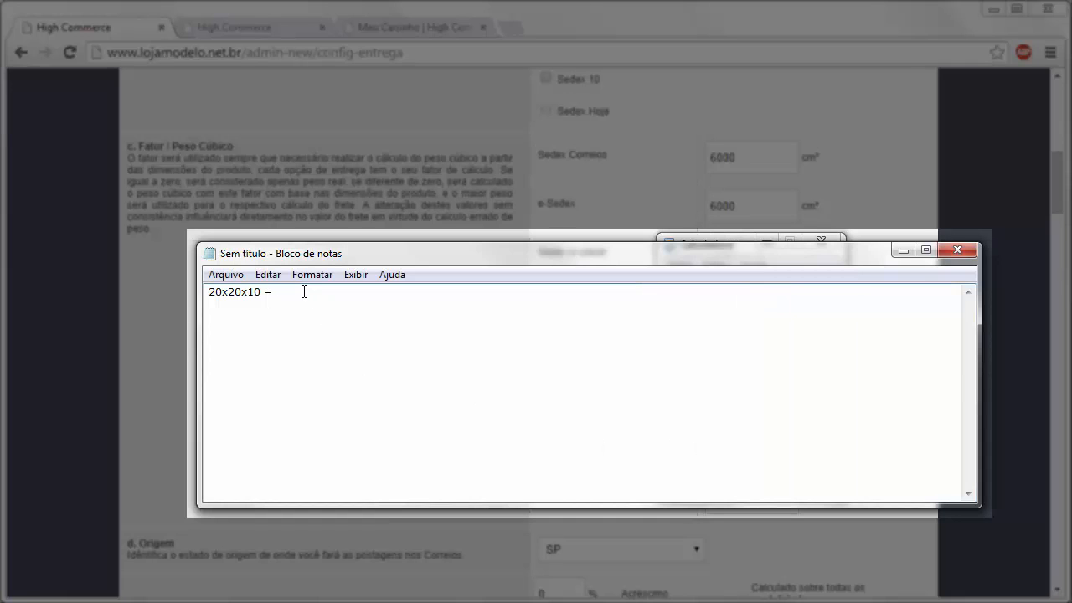
text(4000 / 6000)
click(744, 237)
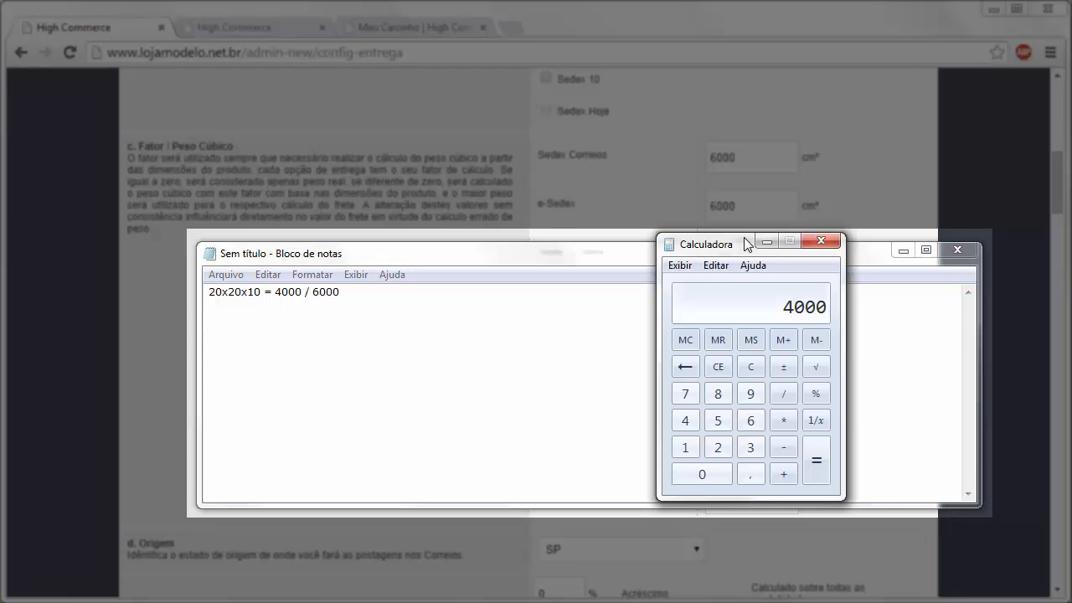
click(784, 393)
click(751, 421)
click(706, 472)
click(706, 472)
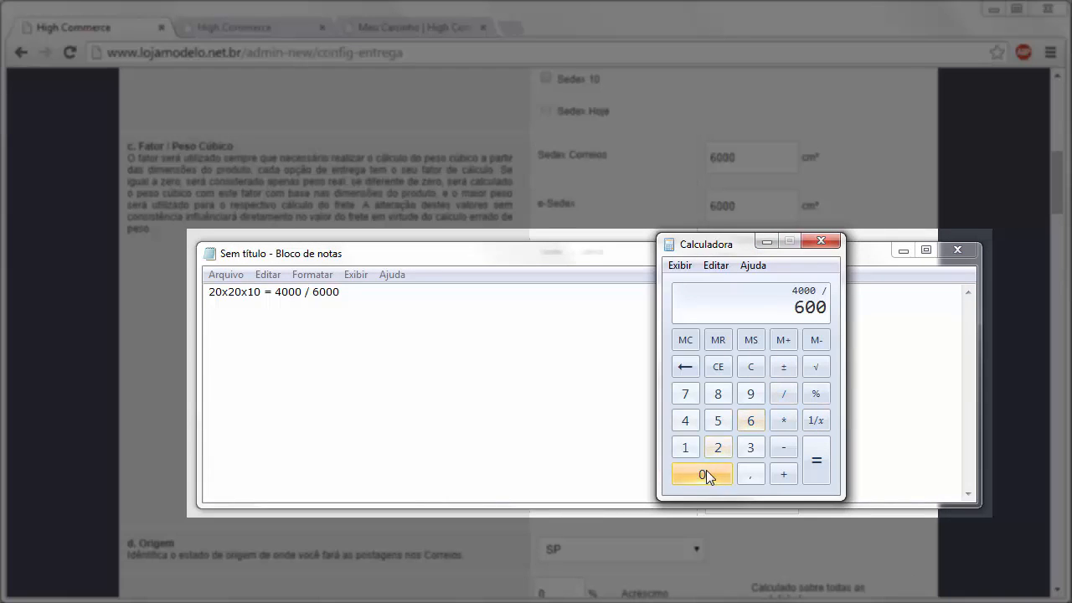
click(706, 472)
click(816, 461)
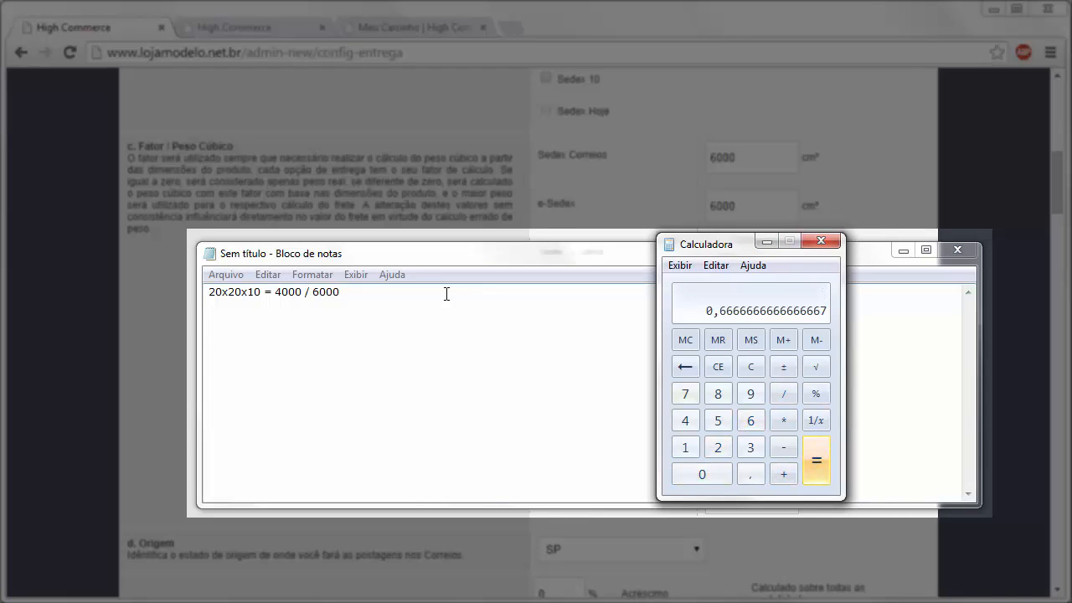
- Add the result 0,600, then close Notepad without saving and close Calculator
click(366, 293)
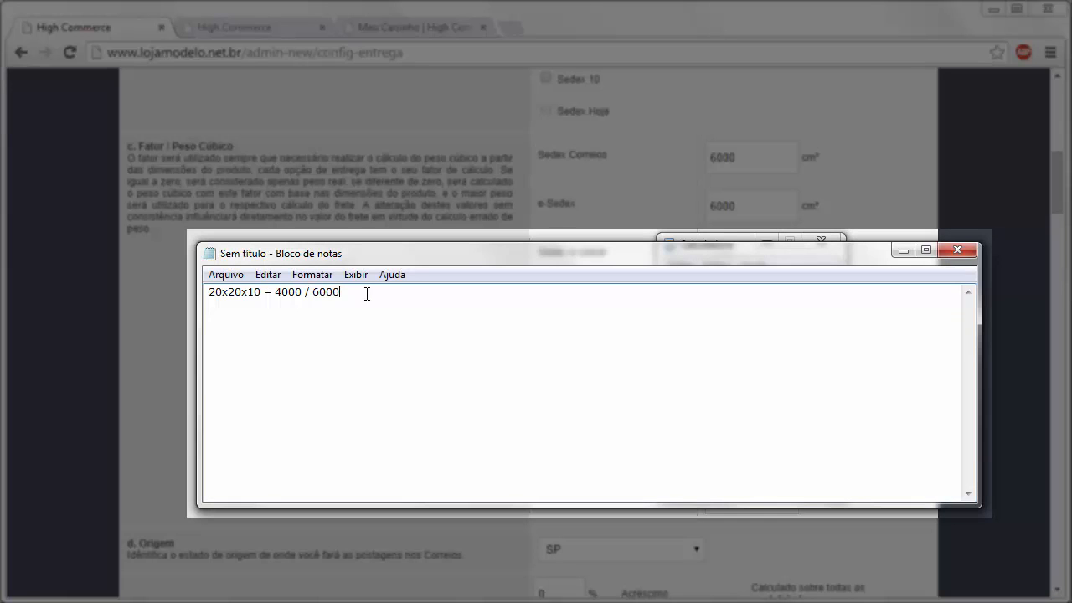
text(0,600)
click(959, 251)
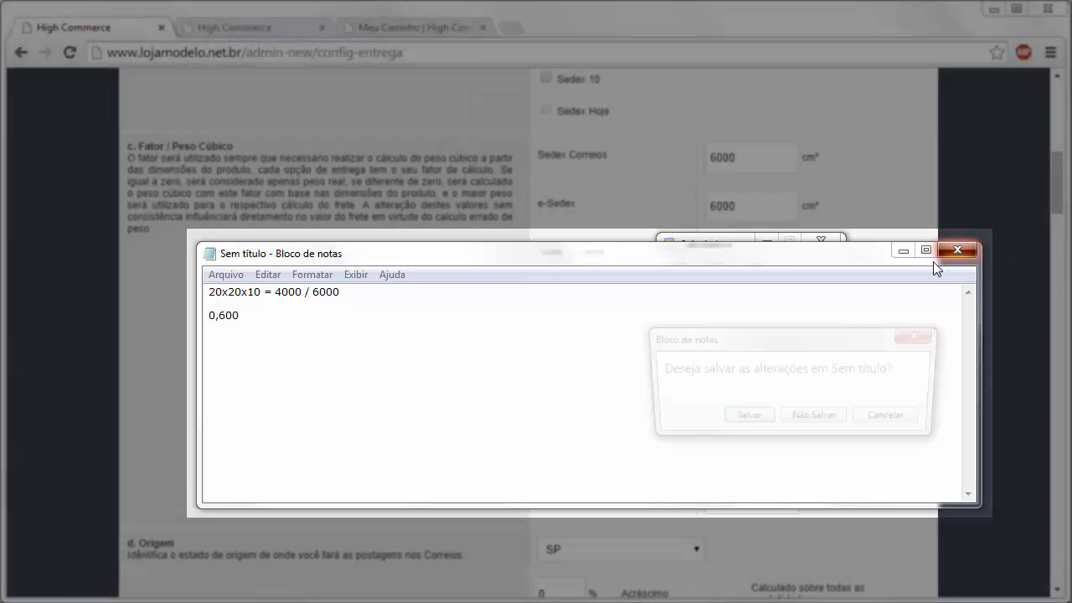
click(808, 419)
click(820, 242)
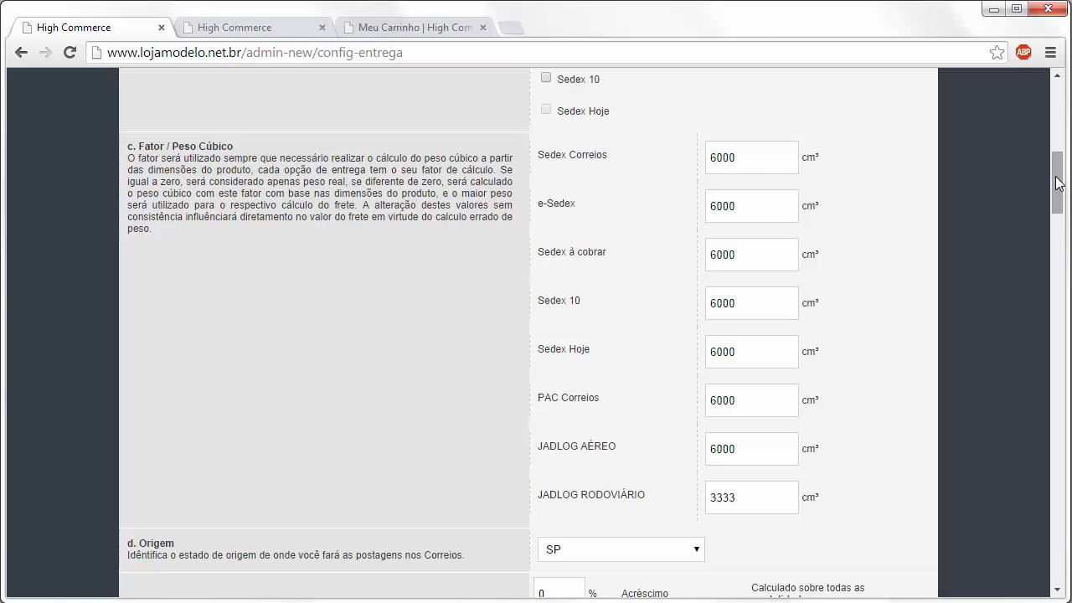
drag(1055, 177, 1058, 204)
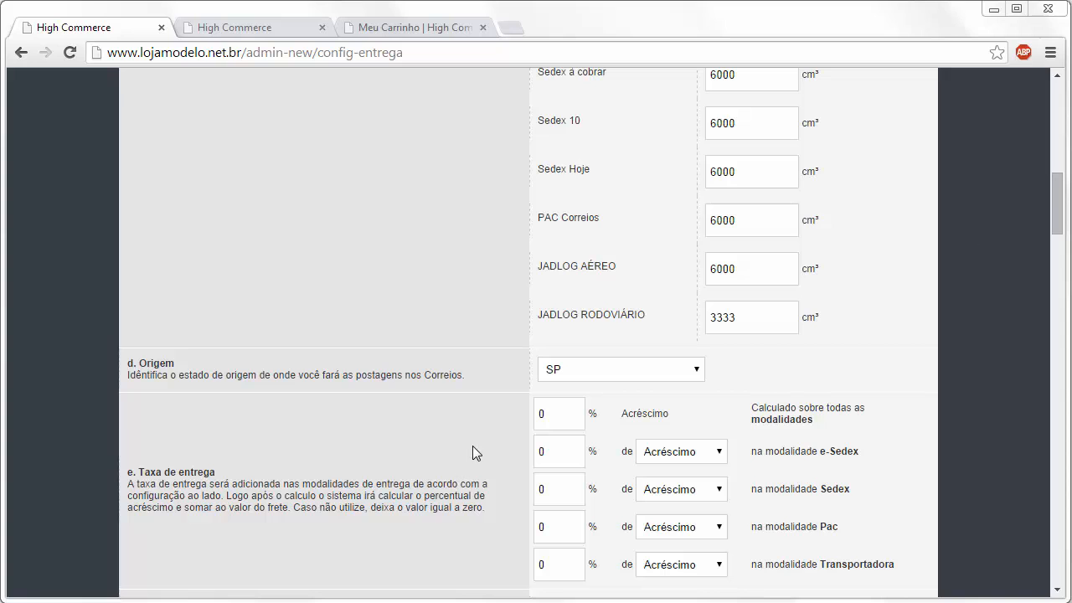
drag(1058, 229, 1055, 242)
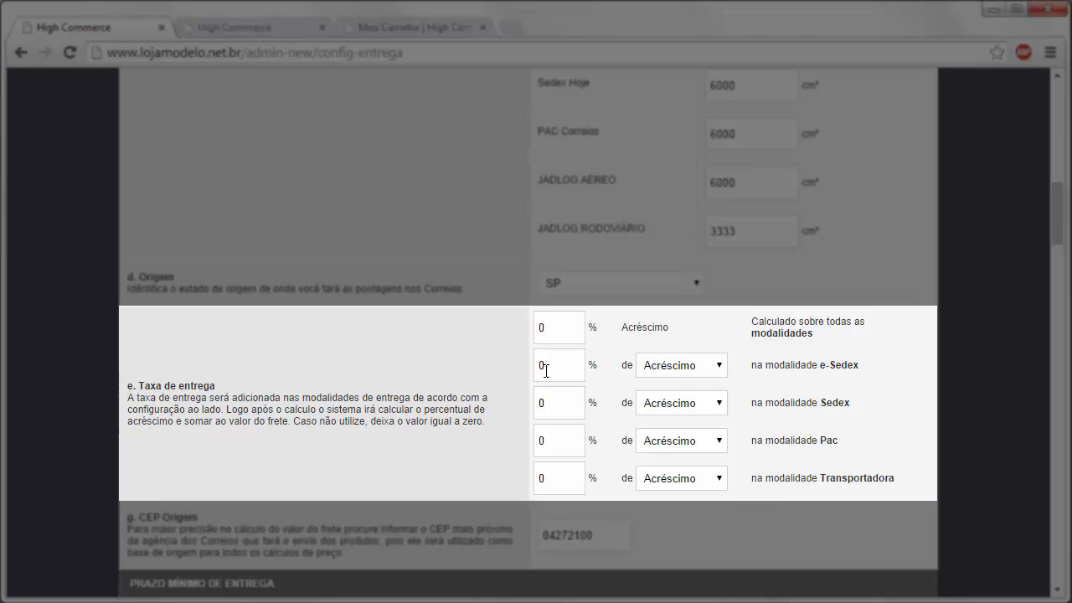
- Change the Sedex delivery fee type to Desconto, keeping it at 0%
double_click(556, 401)
click(664, 403)
click(666, 435)
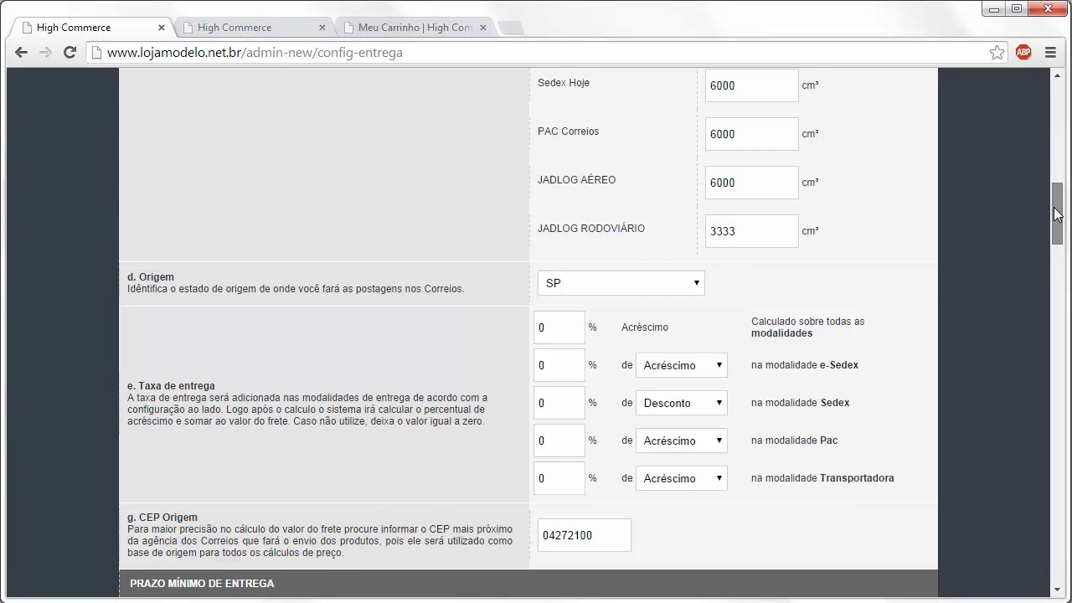
drag(1059, 210, 1057, 220)
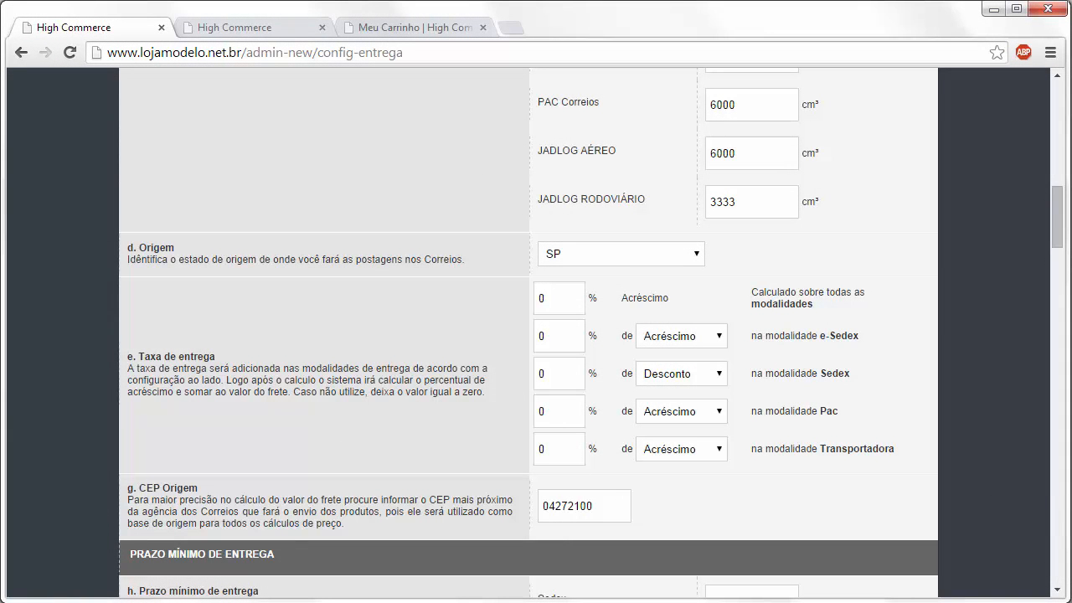
drag(1060, 238, 1059, 281)
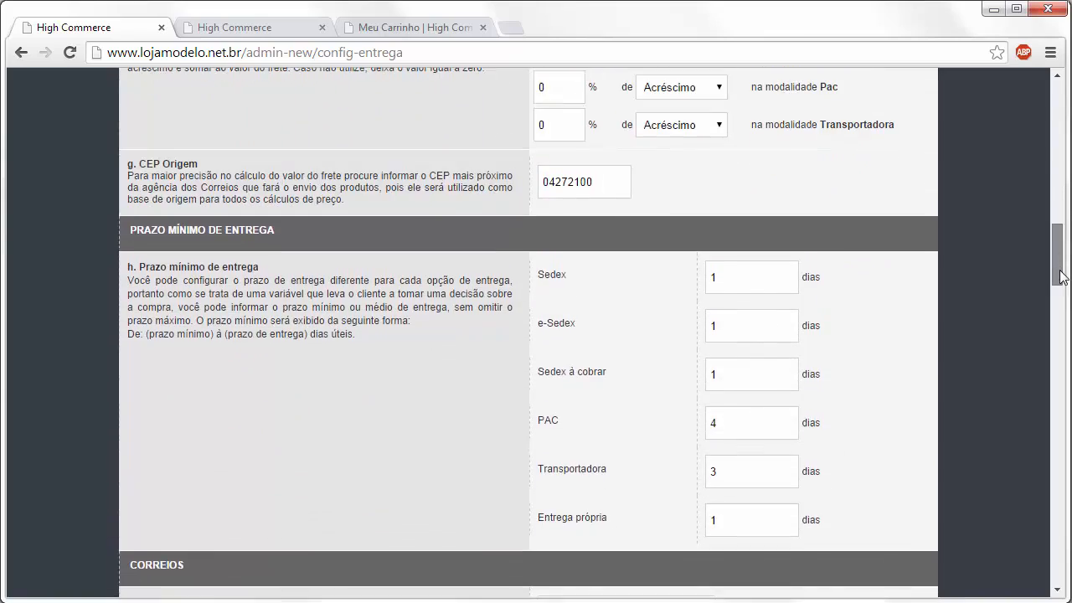
click(468, 51)
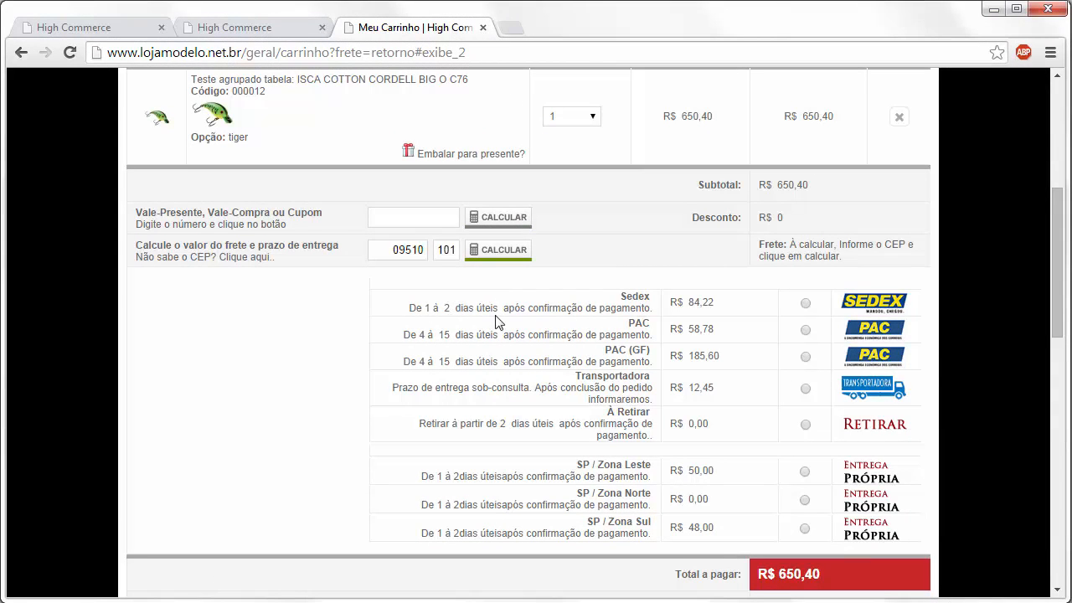
double_click(447, 308)
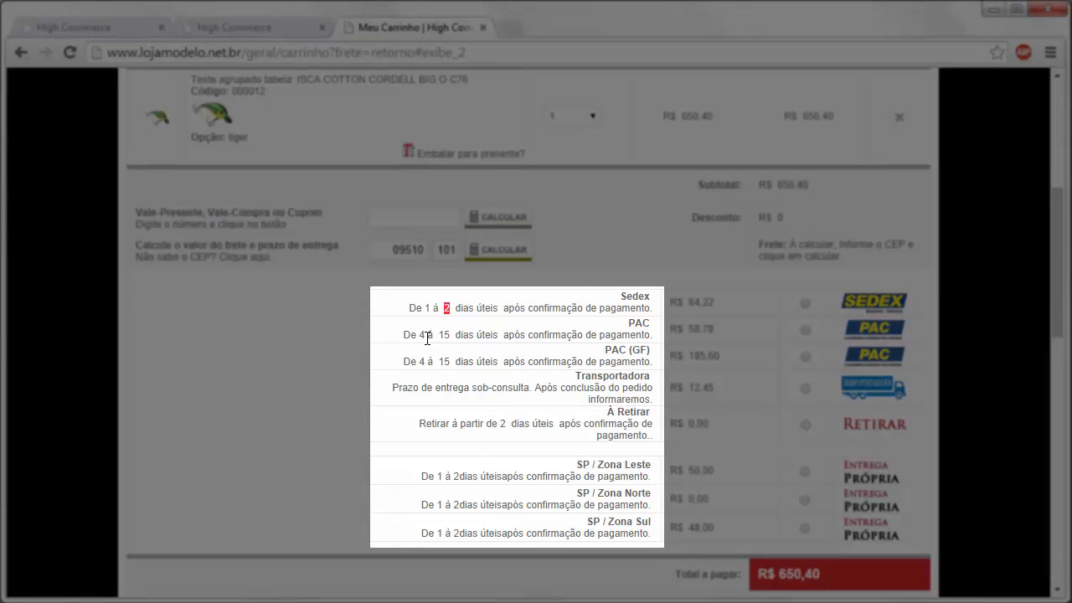
double_click(421, 335)
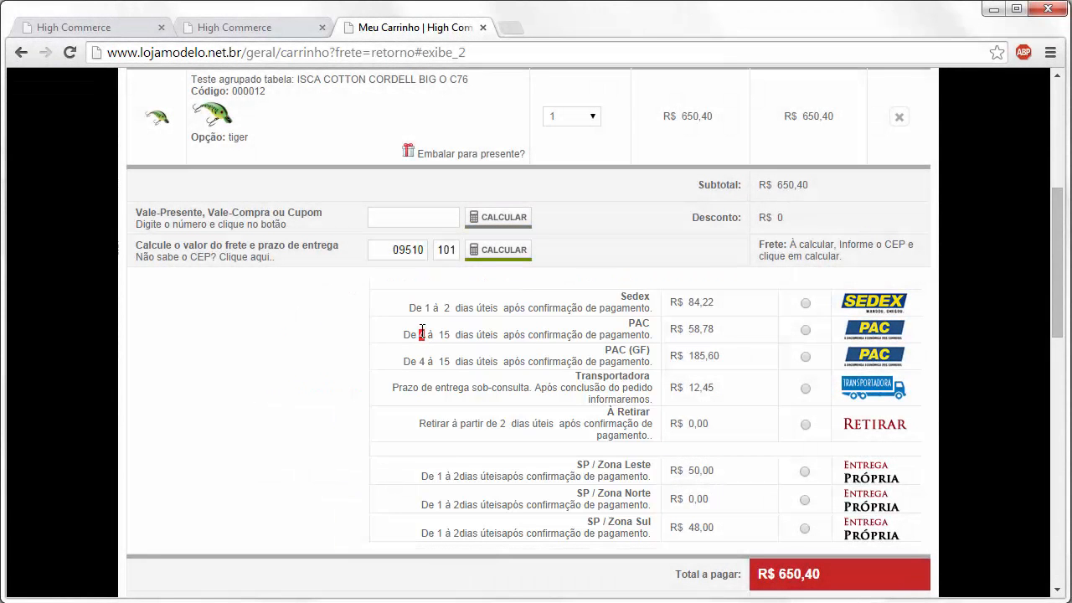
click(421, 331)
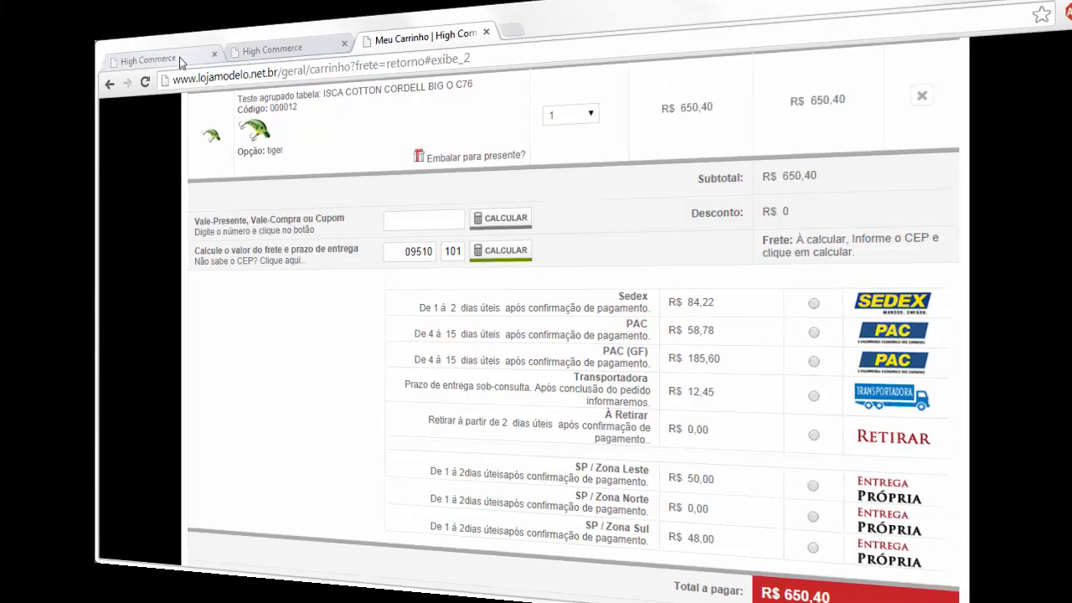
click(180, 57)
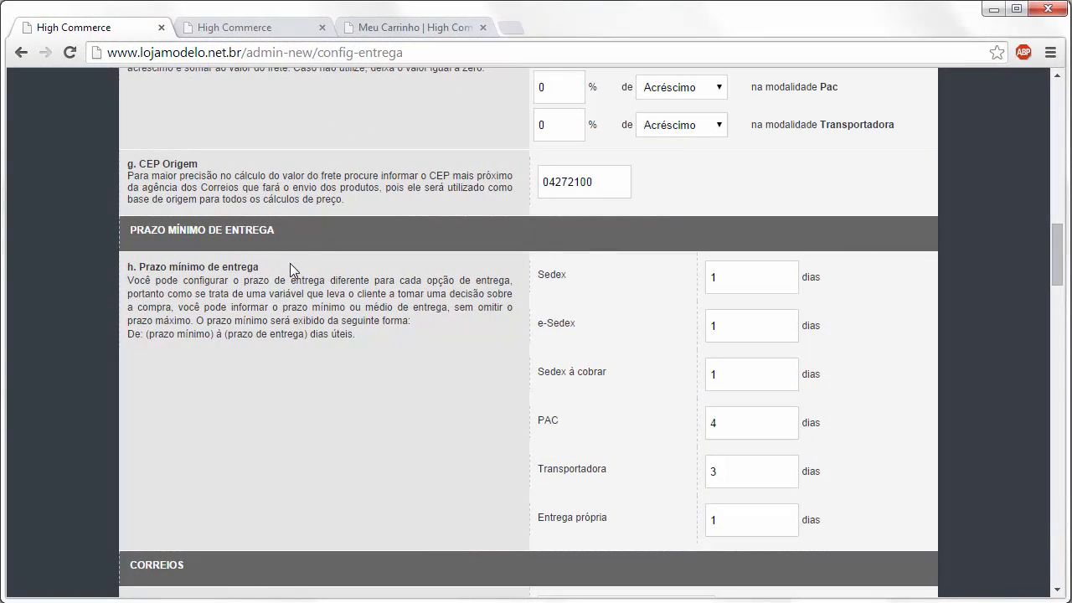
- Enter the contract code in the CORREIOS Código administrativo field
click(780, 423)
drag(1055, 248, 1050, 291)
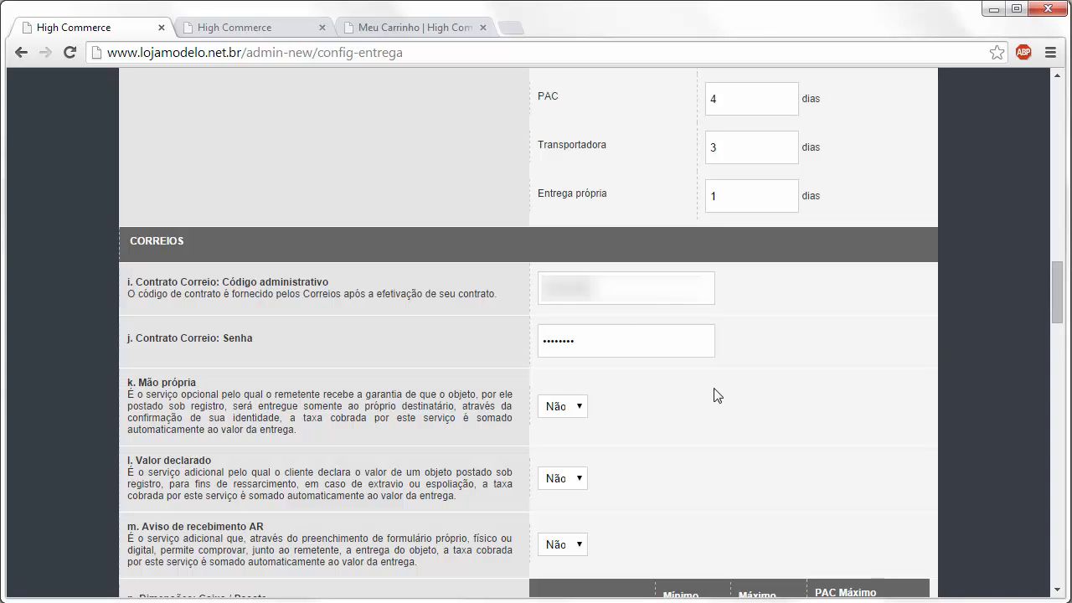
text(123456)
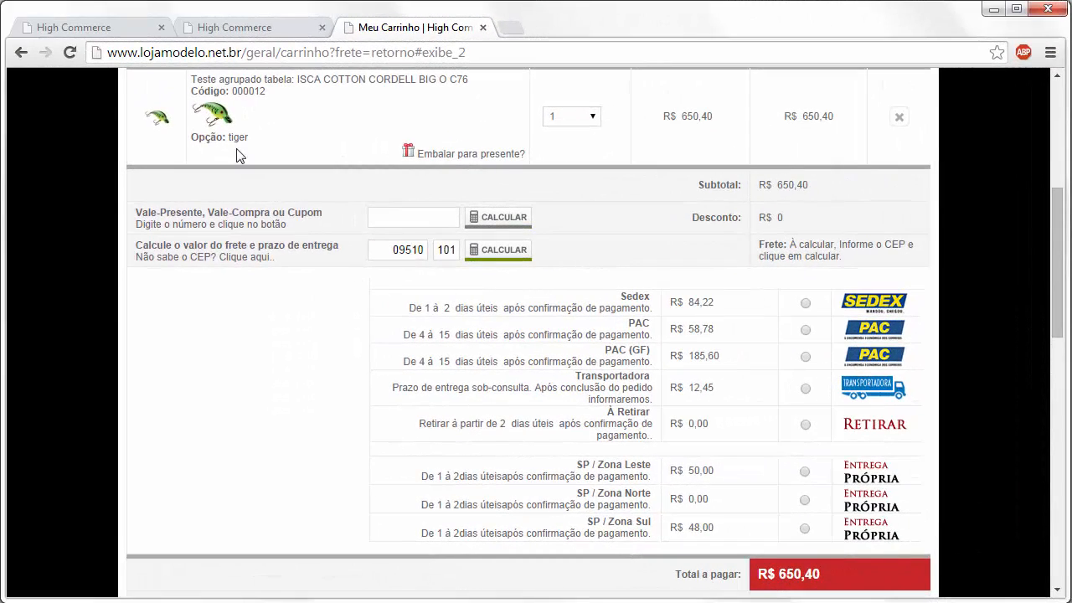
- Switch the k. Mão própria and l. Valor declarado dropdowns from Não to Sim
click(139, 43)
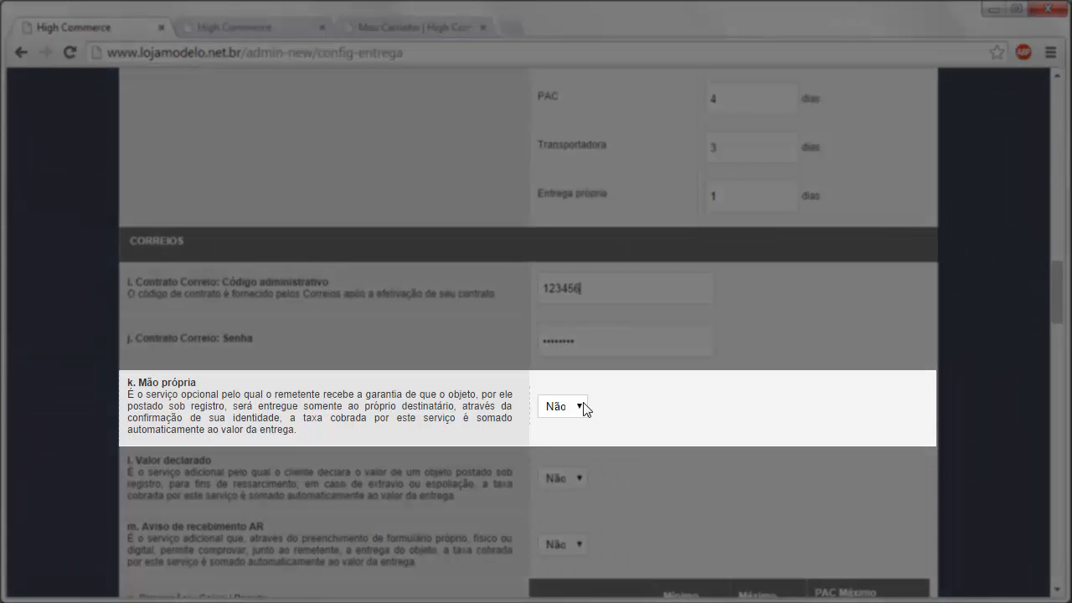
click(581, 407)
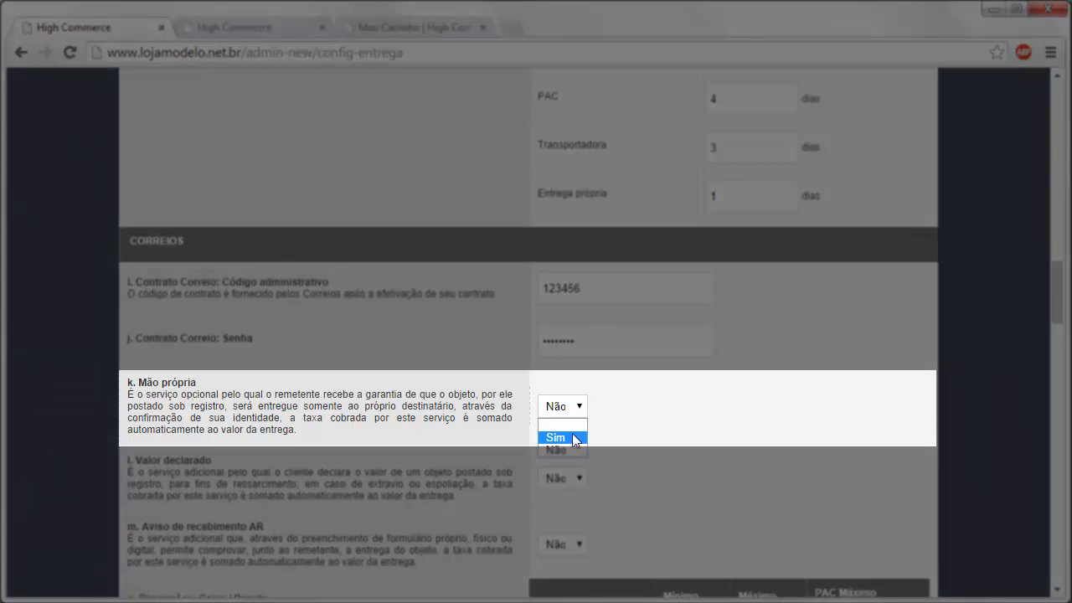
click(577, 437)
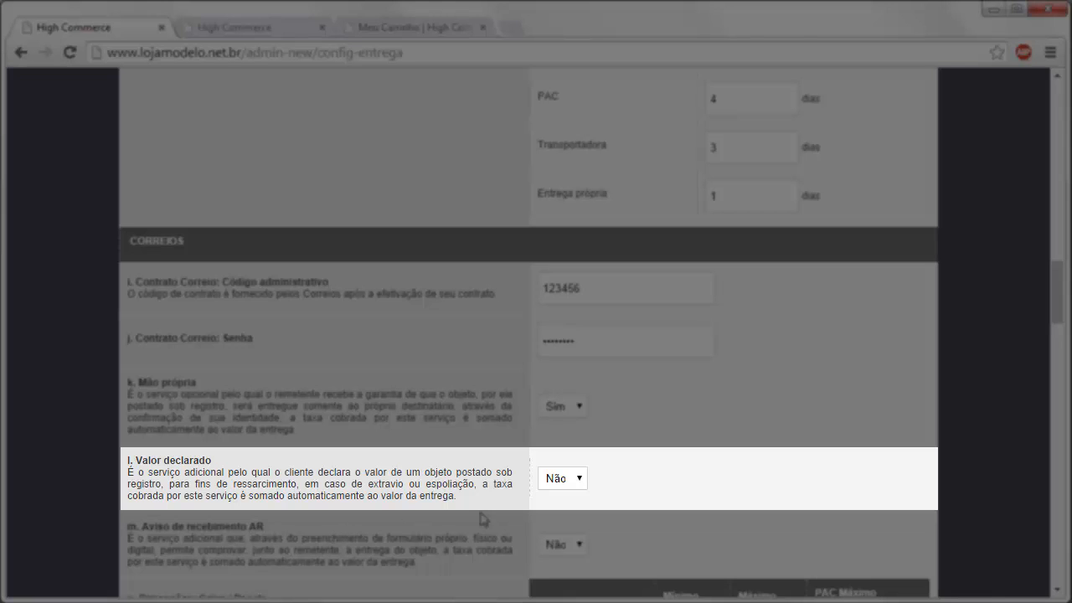
click(557, 480)
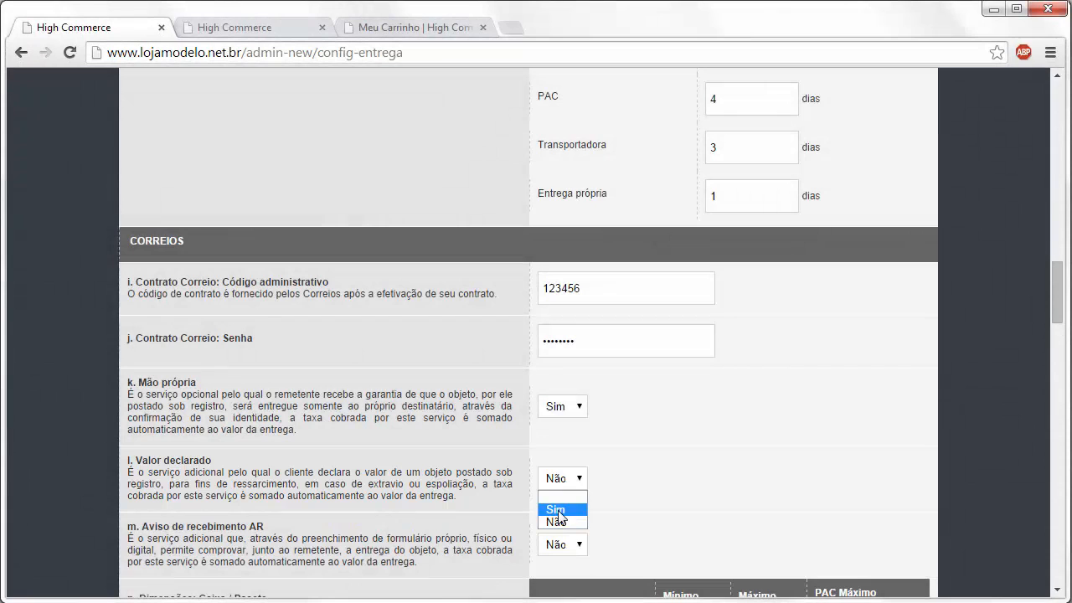
click(555, 509)
scroll(616, 474, down, 1)
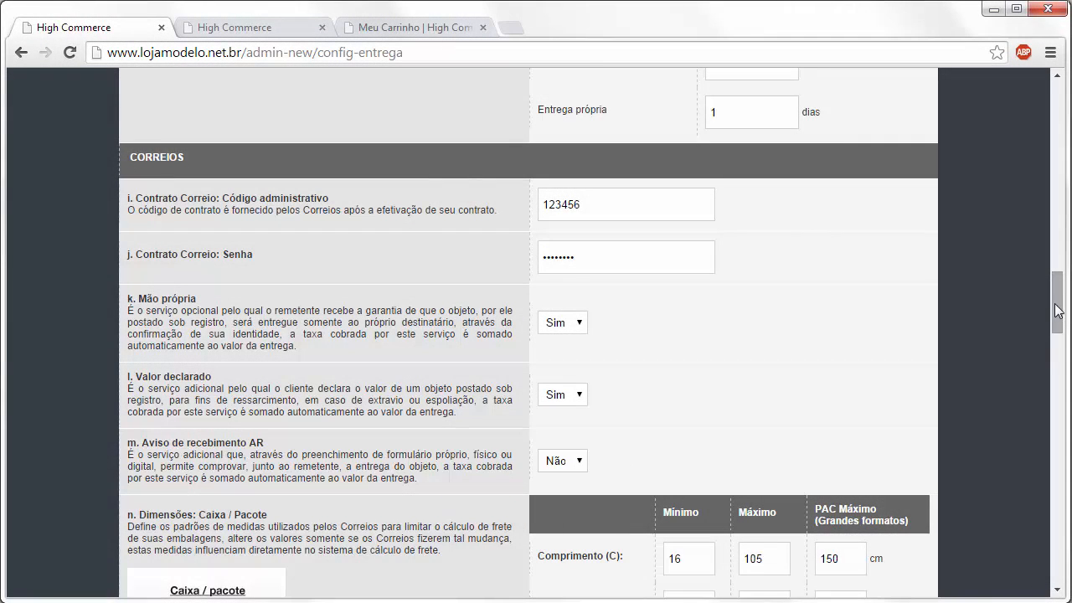
- Scroll down to the Correios box limits (16×11×2 to 105 cm) and roll limits (18–105 cm)
drag(1057, 310, 996, 331)
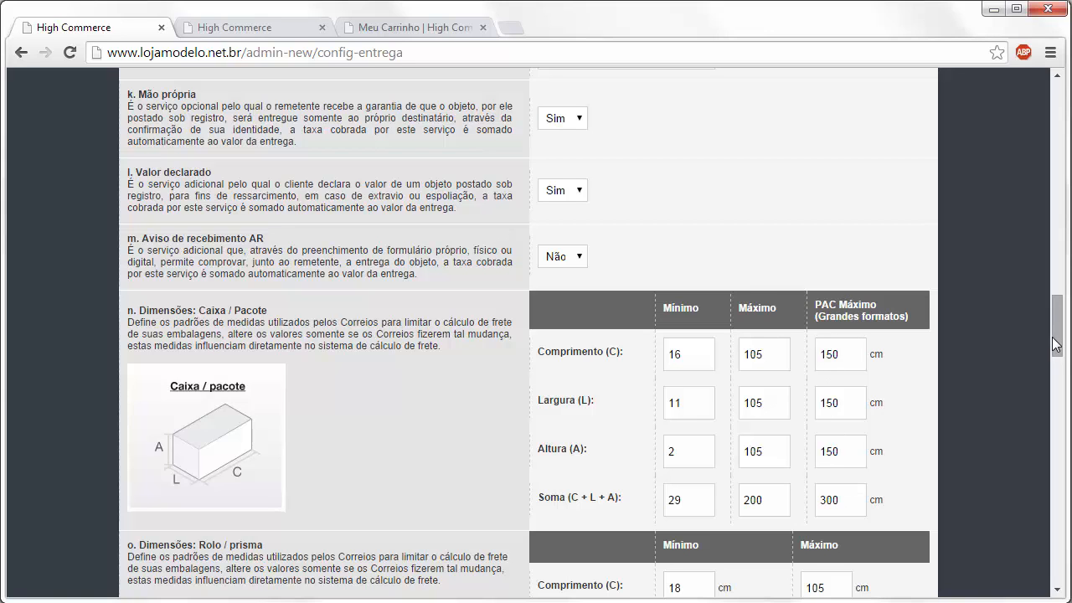
drag(1055, 343, 1053, 368)
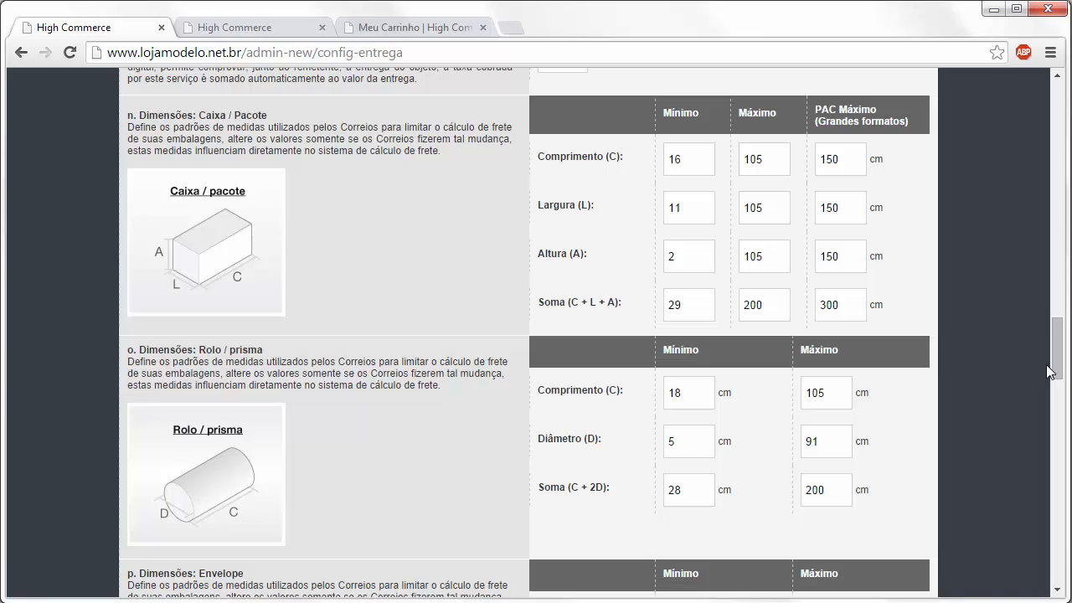
- Scroll on to the envelope limits (16×11 to 60×60 cm) and the 30 kg real / 40 kg cubic weight limits
drag(1051, 371, 1057, 405)
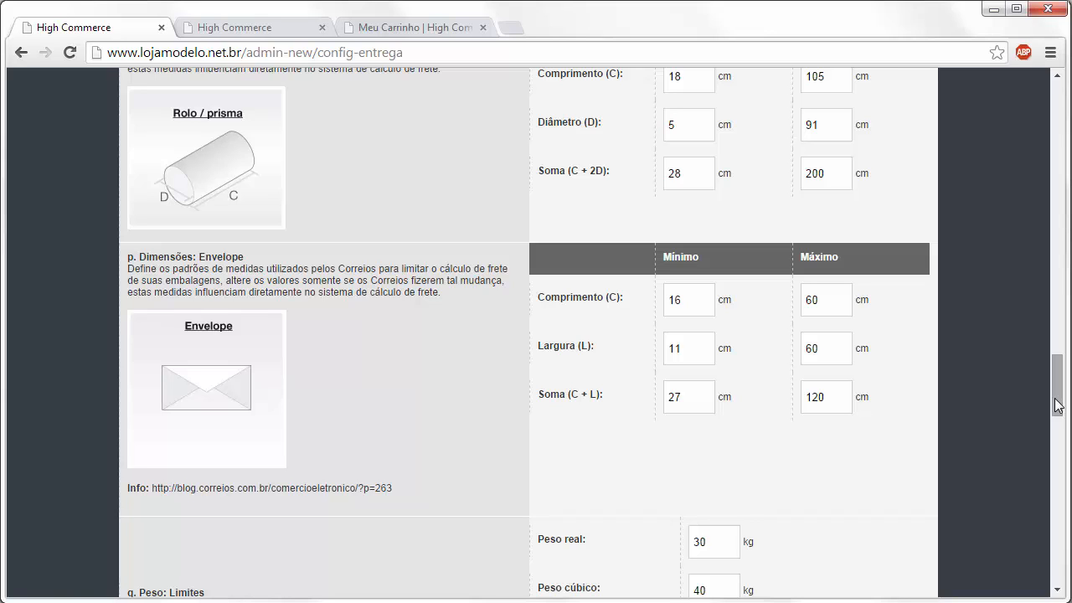
drag(1057, 405, 1057, 407)
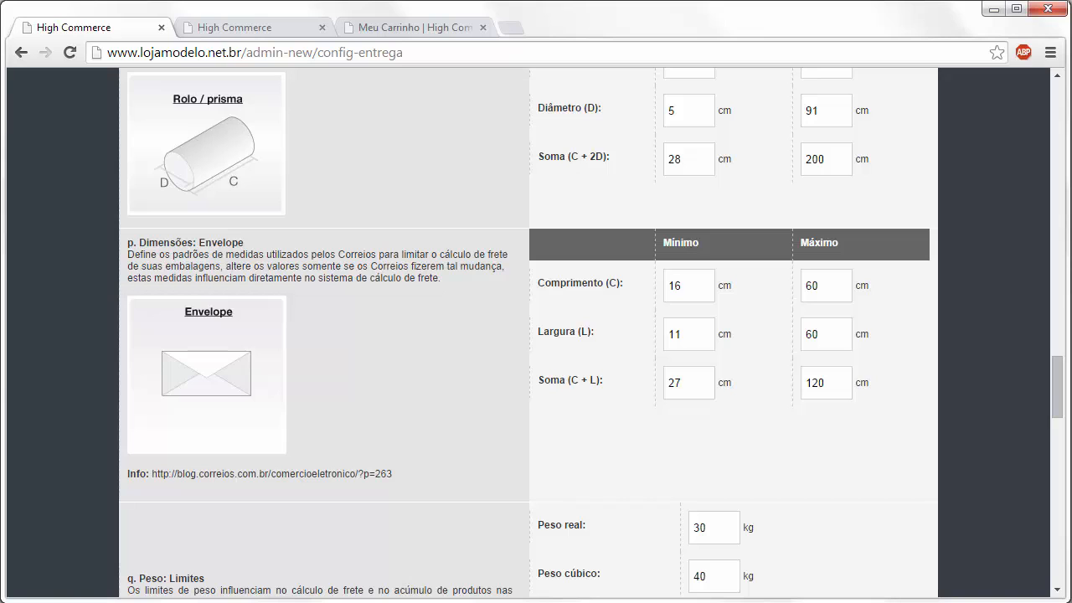
drag(1059, 376, 1061, 397)
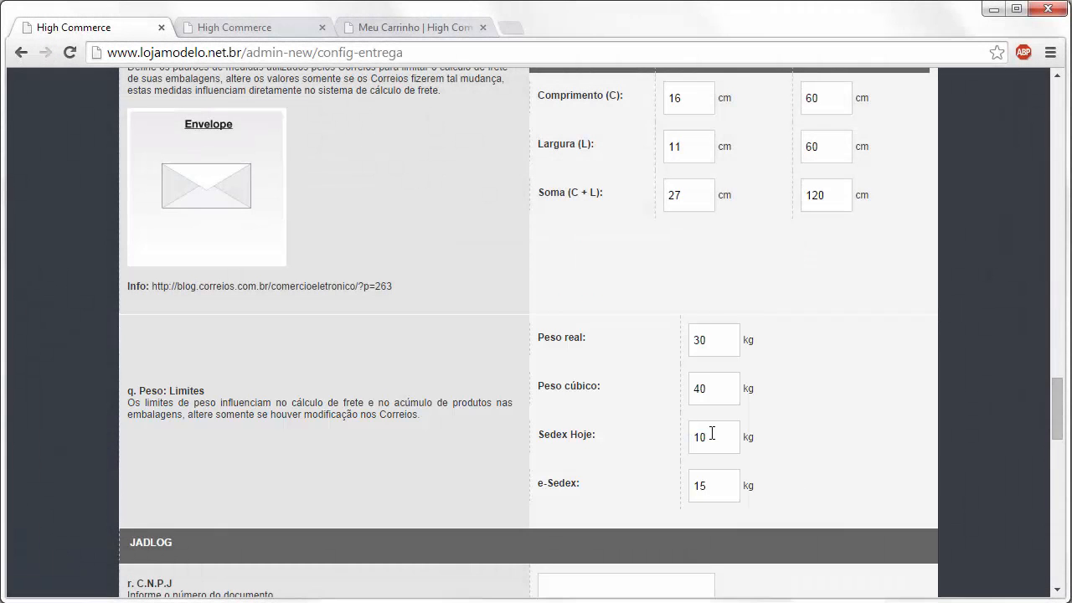
- Check the Sedex Hoje 10 kg weight limit, then scroll down to the JADLOG carrier section
drag(710, 435, 628, 442)
click(838, 442)
drag(1052, 410, 1055, 463)
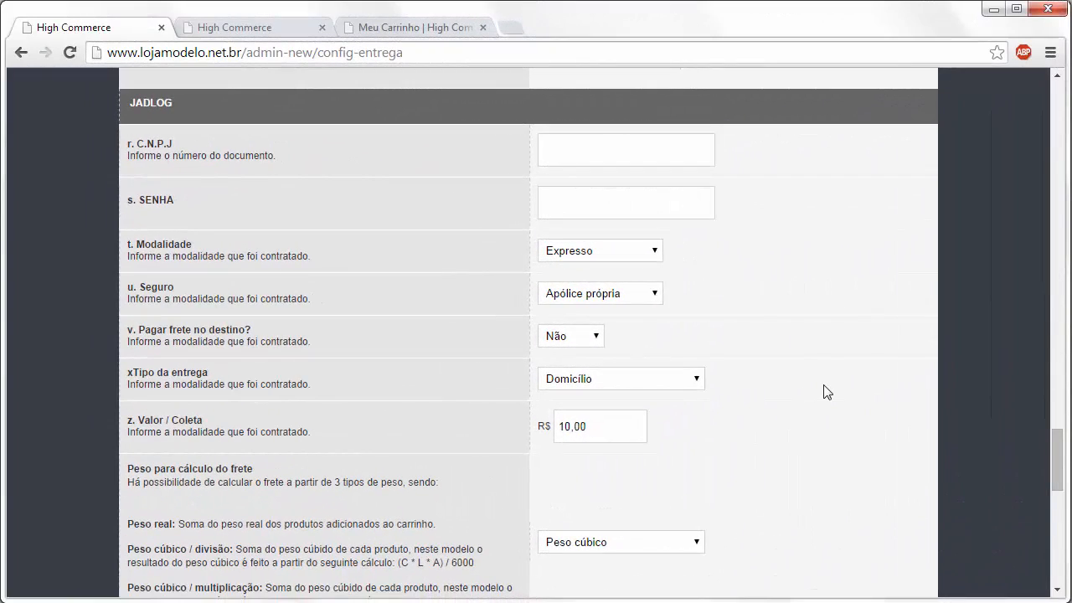
- Go to the 3.2.1 Carrinhos cart management page, confirming 'Sair desta página' to leave the product page
click(581, 153)
drag(1060, 478, 1053, 472)
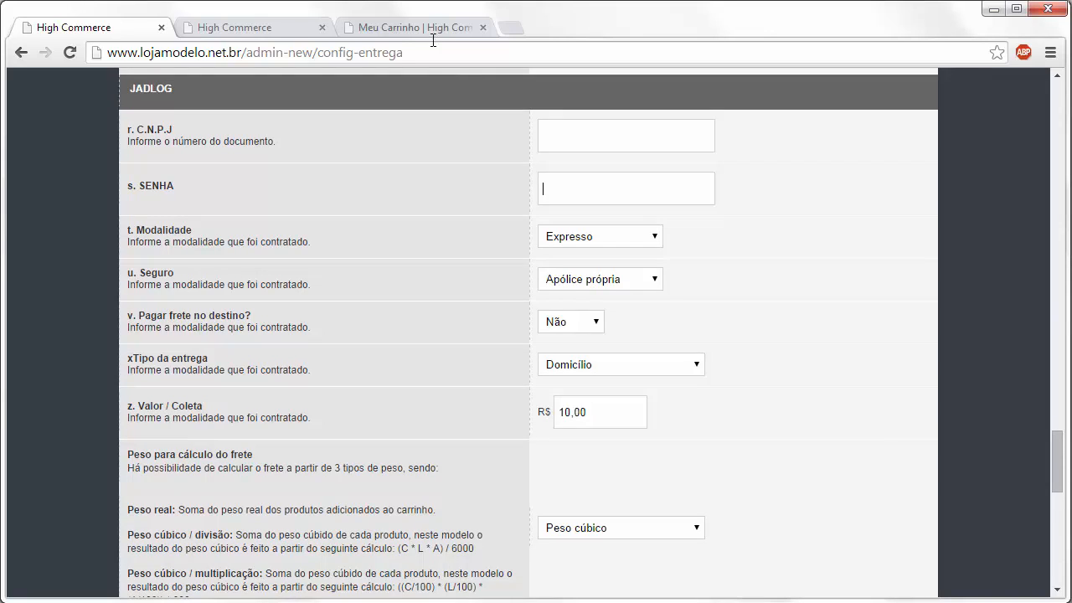
click(433, 32)
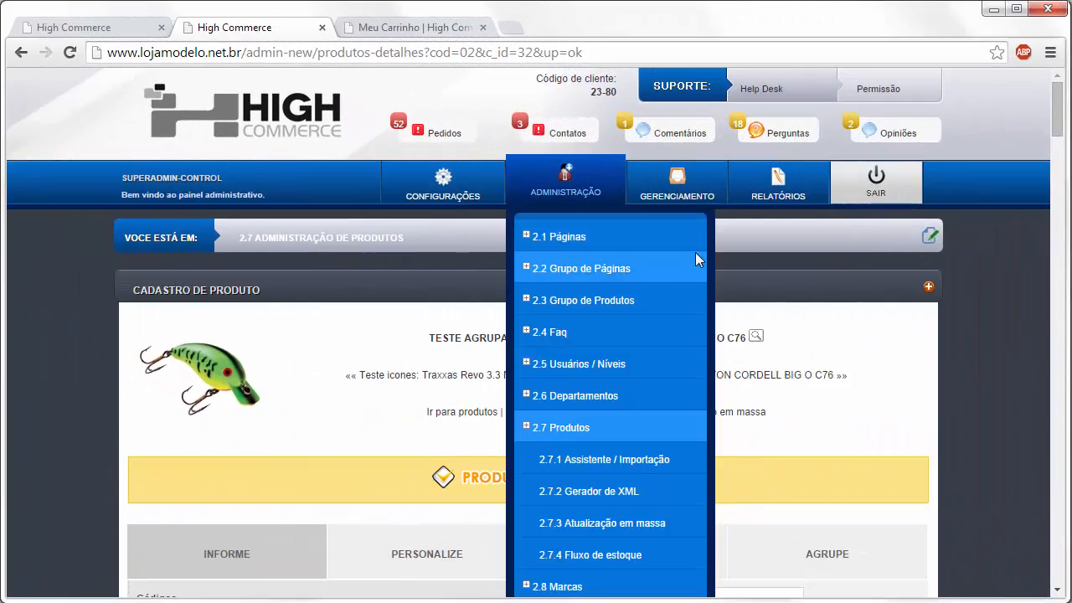
mouse_move(676, 188)
click(693, 298)
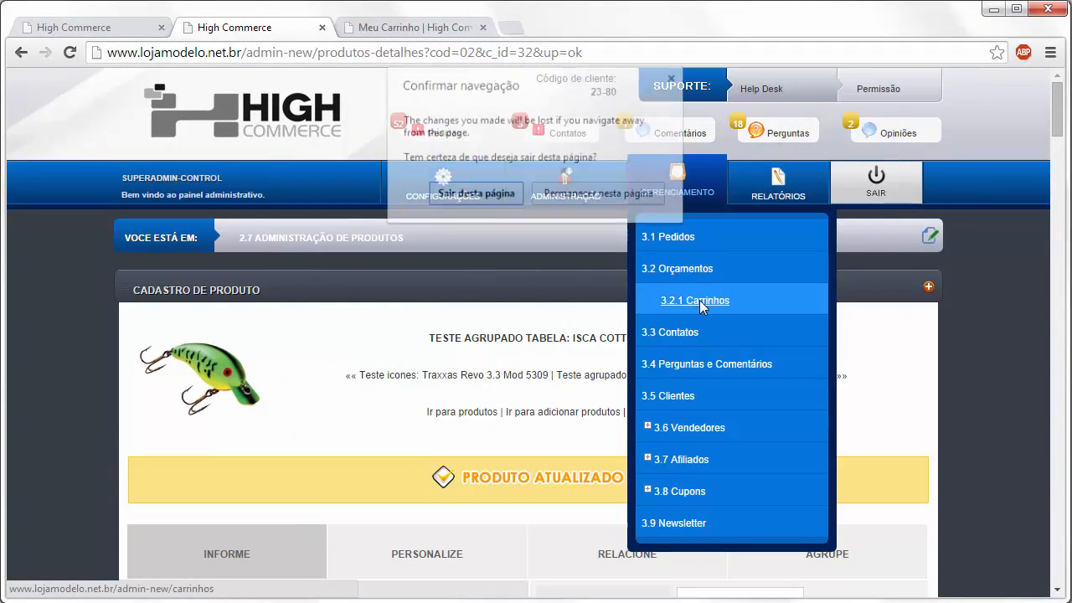
click(473, 195)
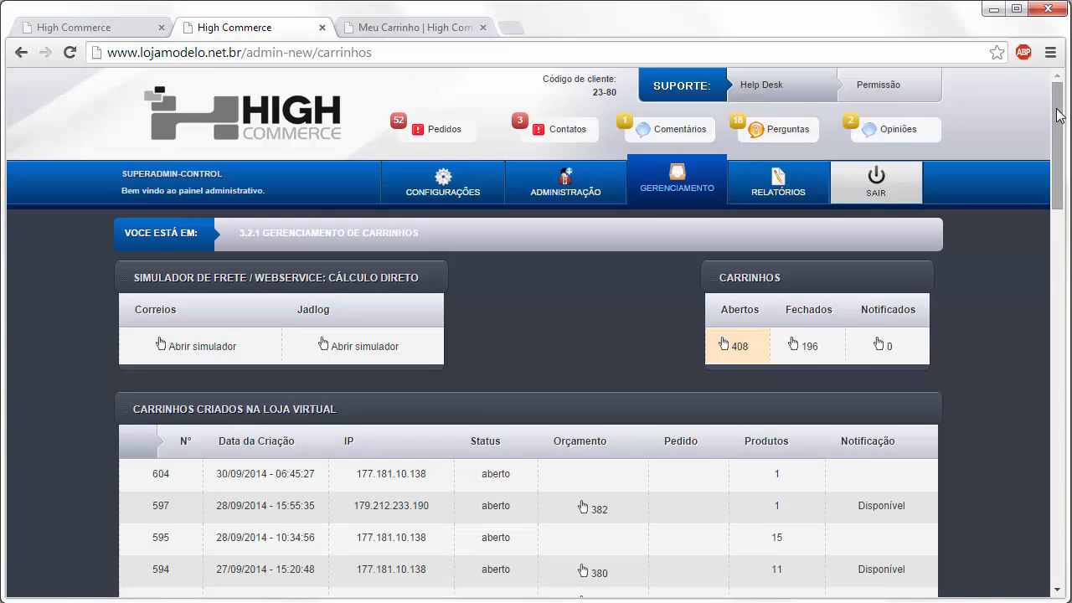
click(297, 482)
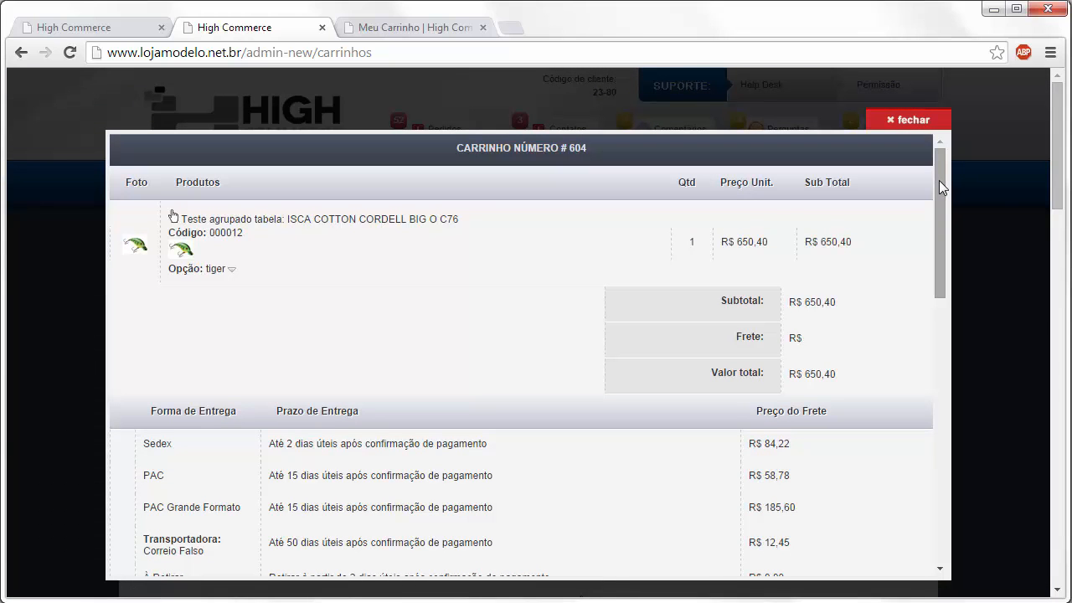
drag(938, 180, 942, 206)
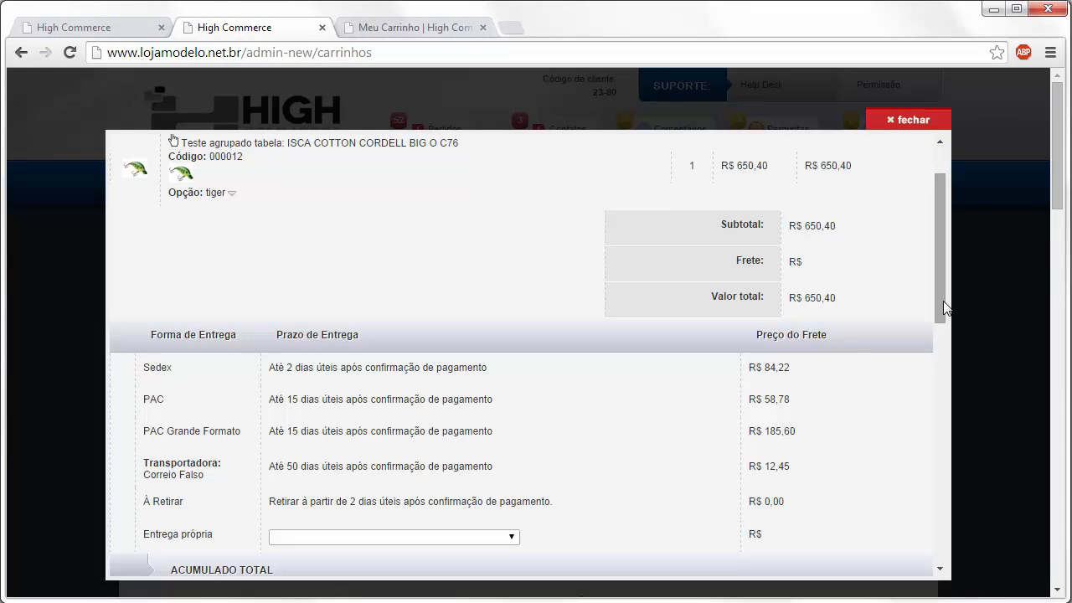
mouse_move(939, 310)
mouse_down()
mouse_move(939, 279)
mouse_move(938, 290)
mouse_up()
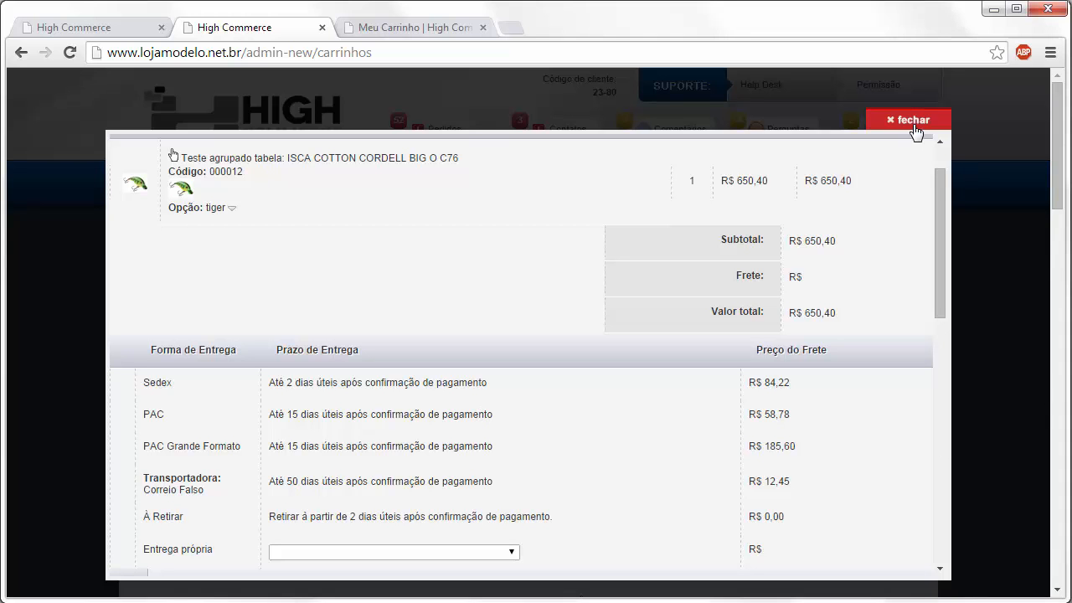
click(916, 130)
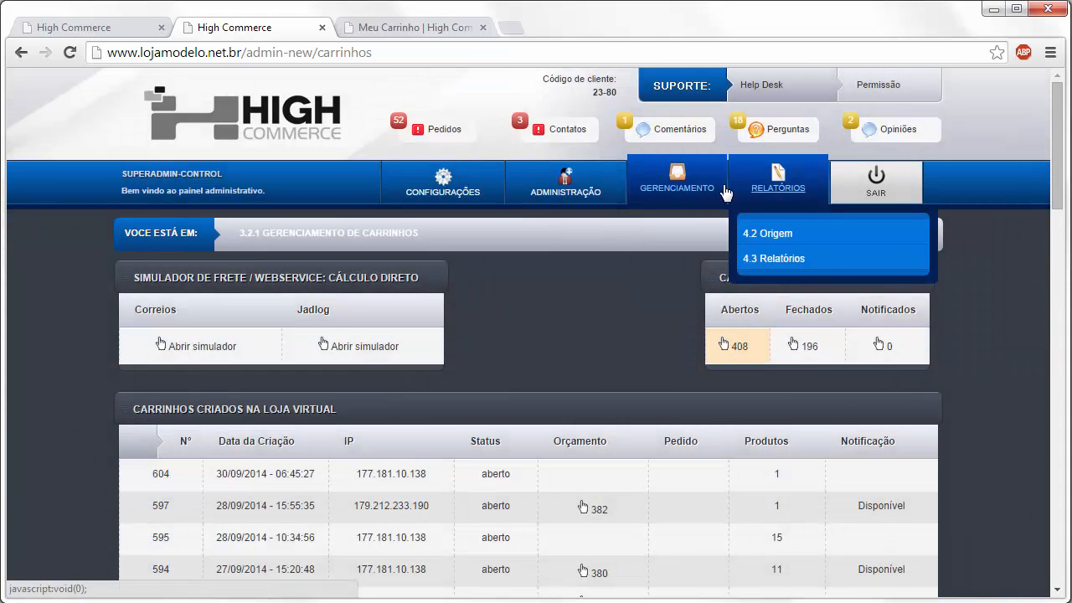
mouse_move(677, 190)
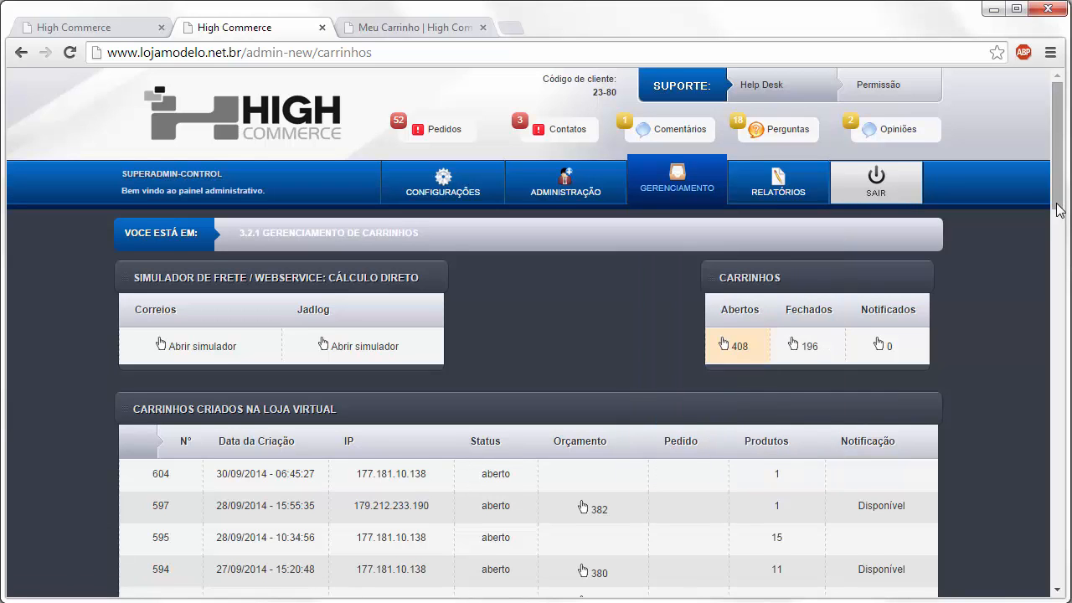
mouse_move(1059, 207)
mouse_down()
mouse_move(1064, 272)
mouse_move(1068, 205)
mouse_up()
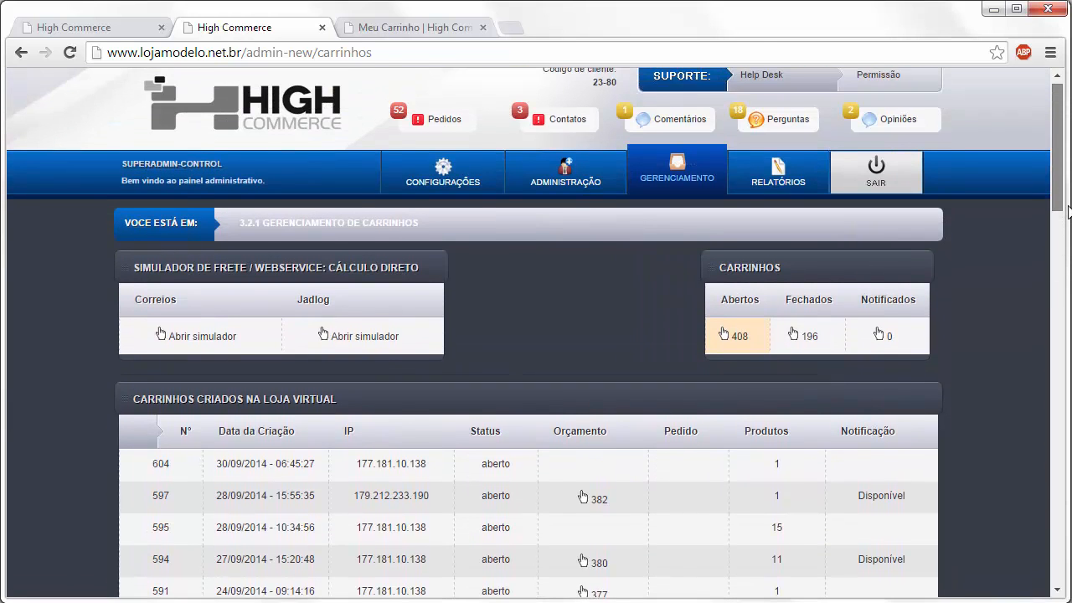
- Return to the config-entrega JADLOG settings, leaving C.N.P.J and SENHA empty and keeping Expresso modality
click(94, 30)
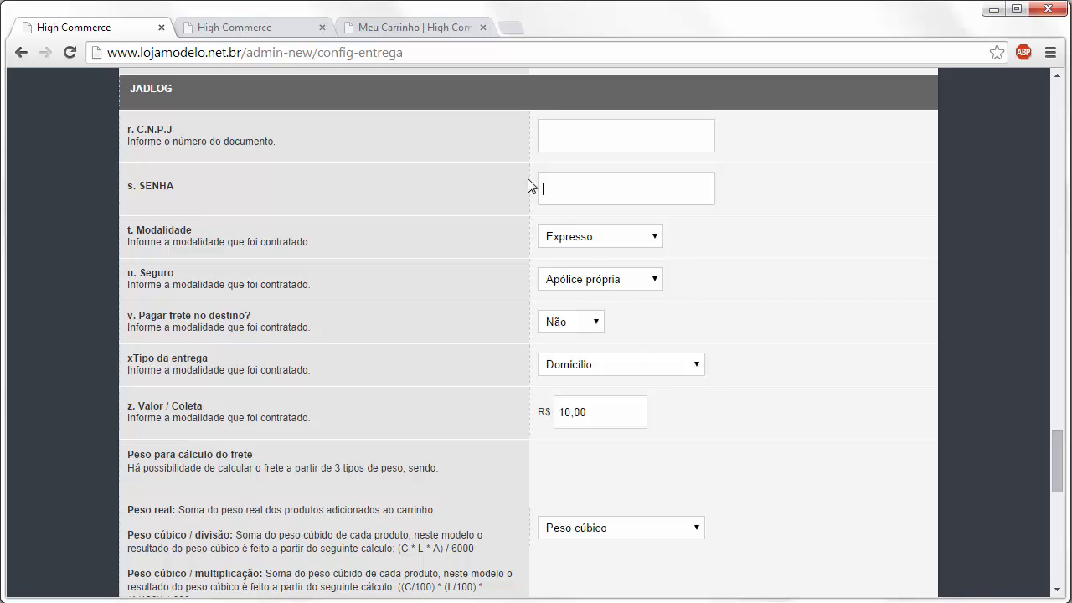
click(624, 142)
click(615, 181)
click(591, 239)
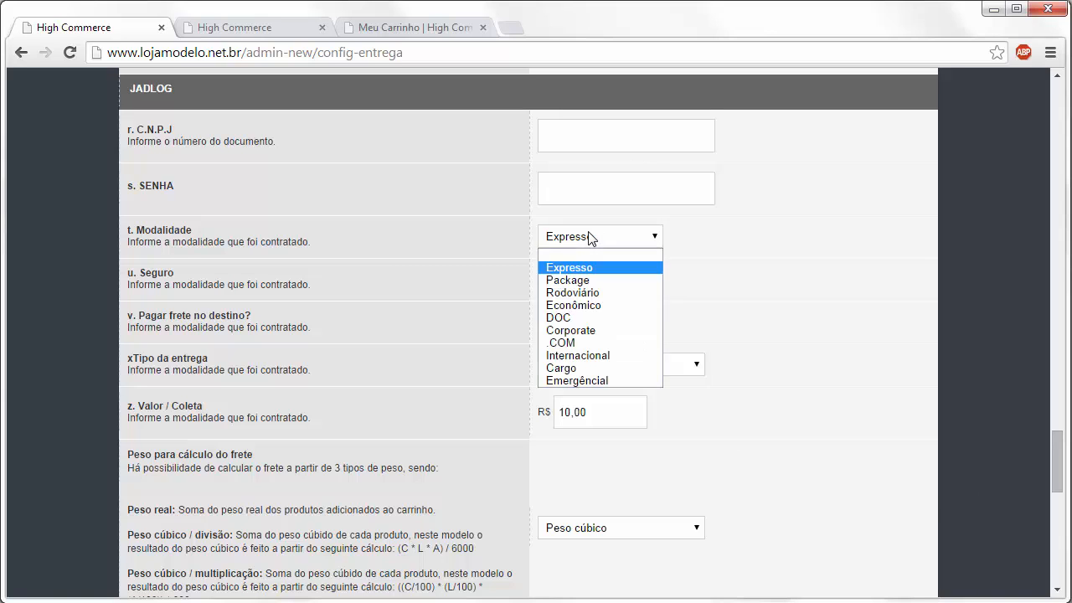
click(812, 274)
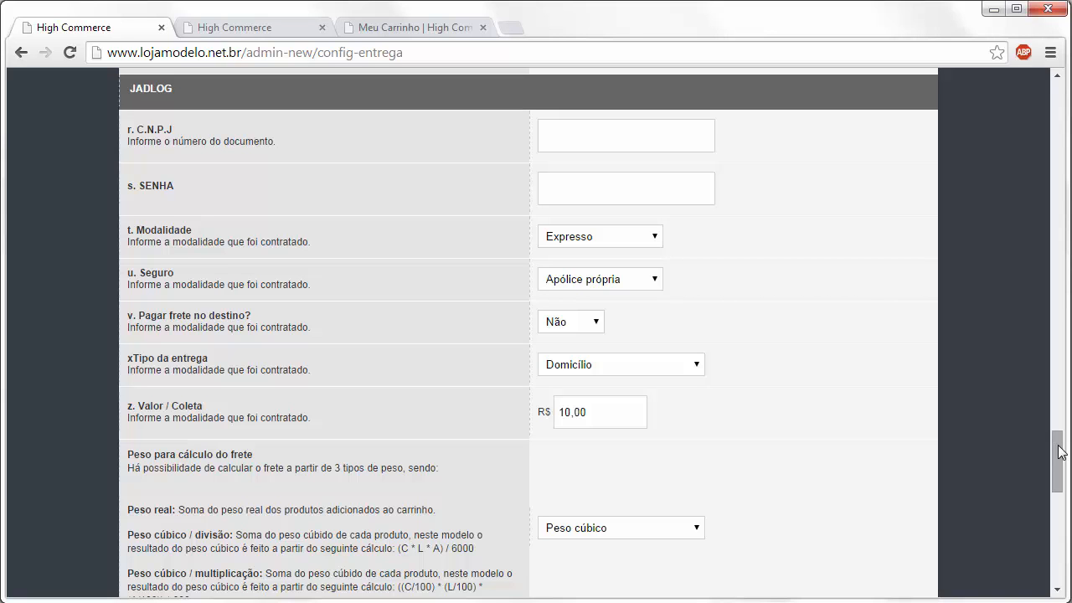
- Scroll back to the top and collapse the 1.3.1.1 Geral section to reveal all section headers
drag(1059, 445, 1058, 494)
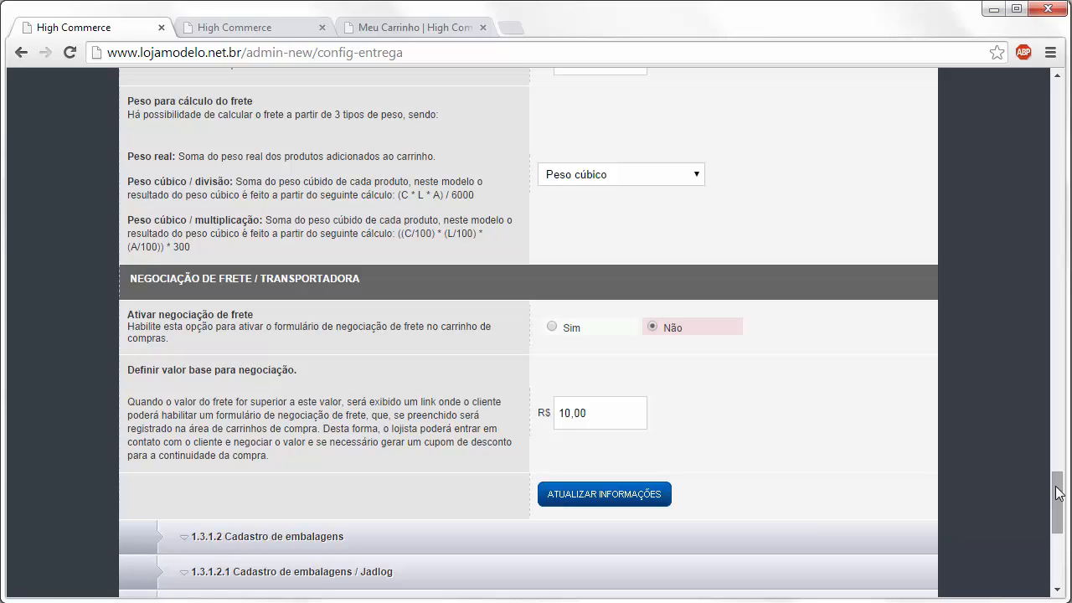
drag(1057, 493, 1018, 110)
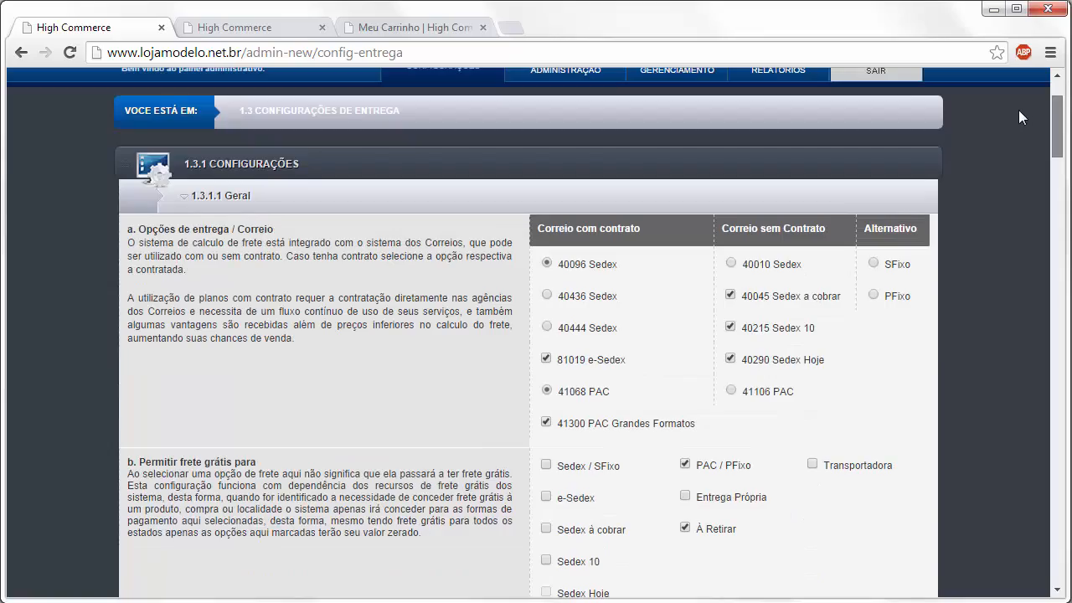
click(431, 192)
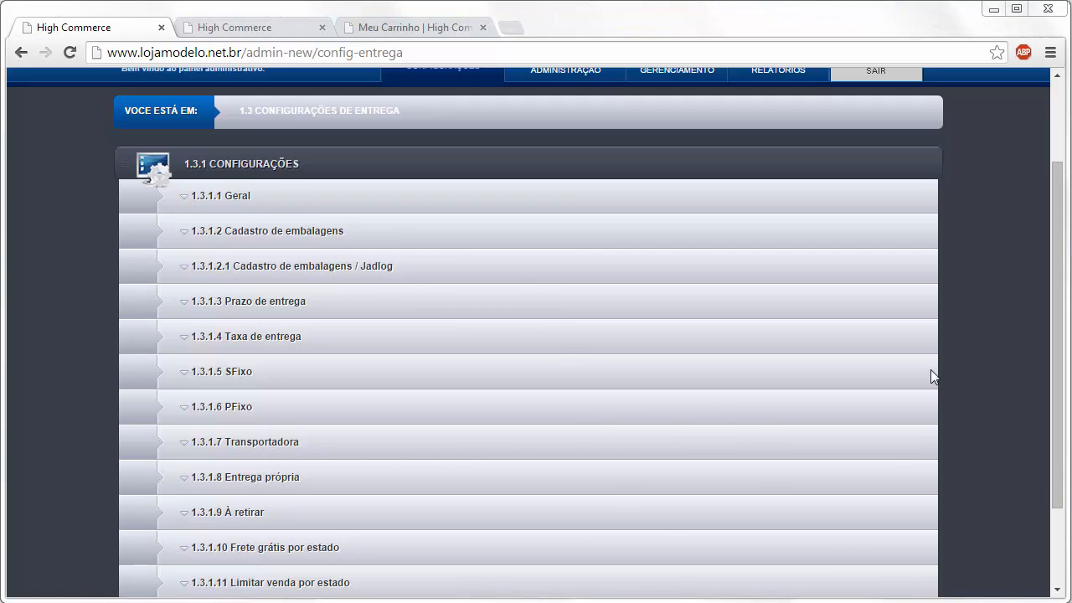
- Expand 1.3.1.2 Cadastro de embalagens, showing boxes from 16×11×6 (0,16 kg) to 40×25×30 (4,50 kg)
click(410, 239)
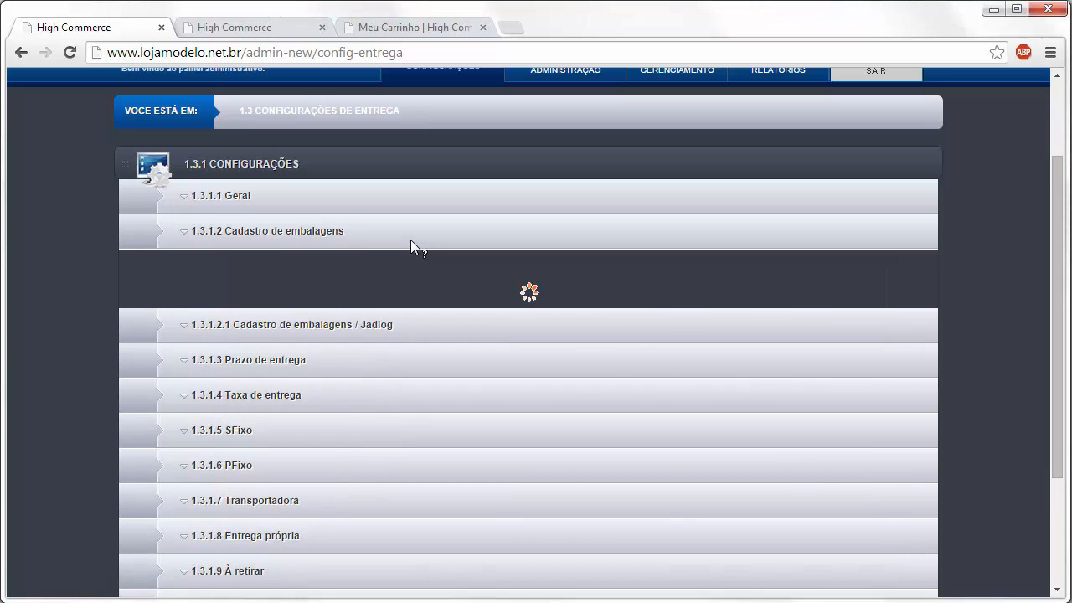
scroll(494, 249, down, 1)
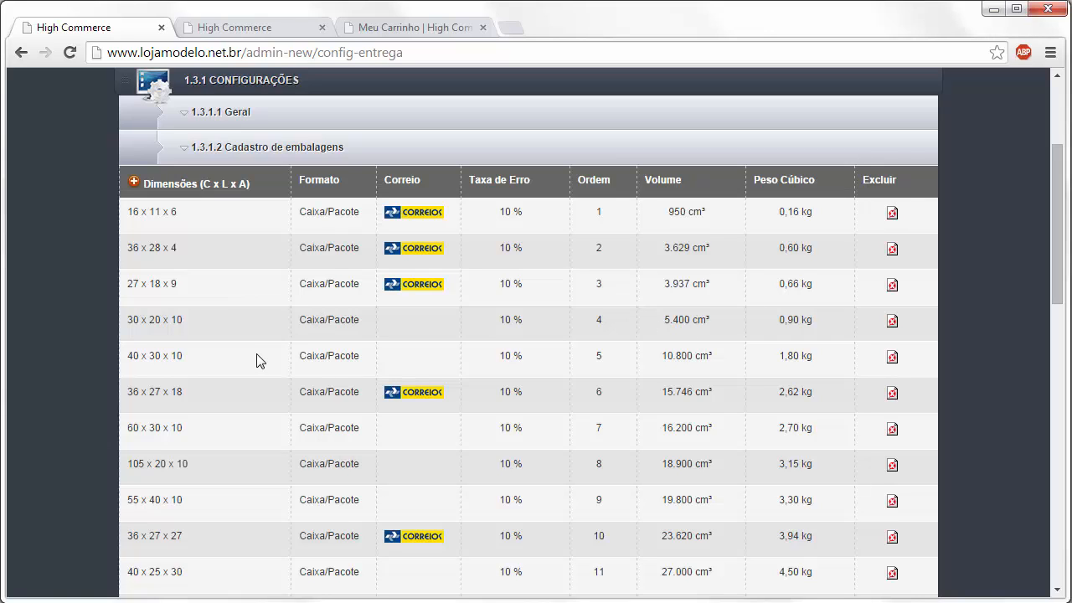
- Open the 30 x 20 x 10 box entry in the packaging registry table
click(173, 325)
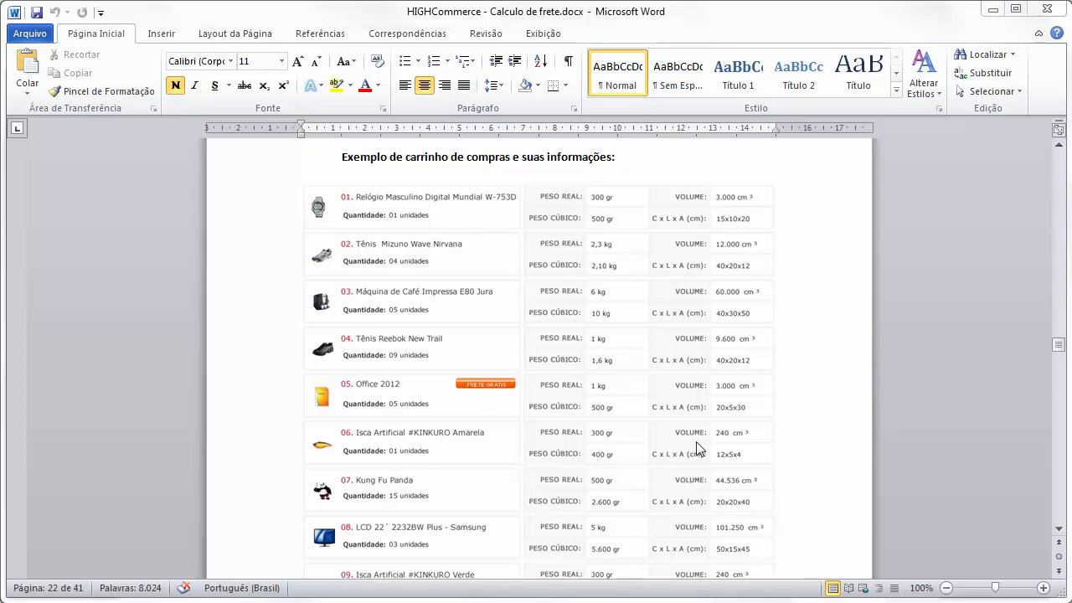
- Read the Word freight document past cart item 09 into the 'Processo de acúmulo de produtos' example
click(1060, 534)
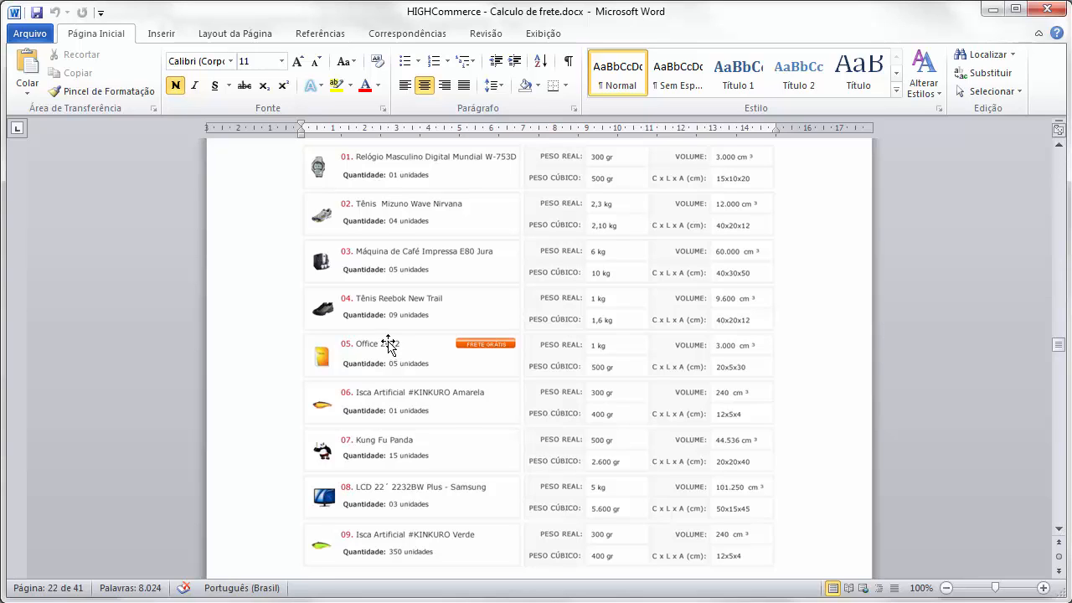
click(1060, 533)
scroll(1060, 534, down, 6)
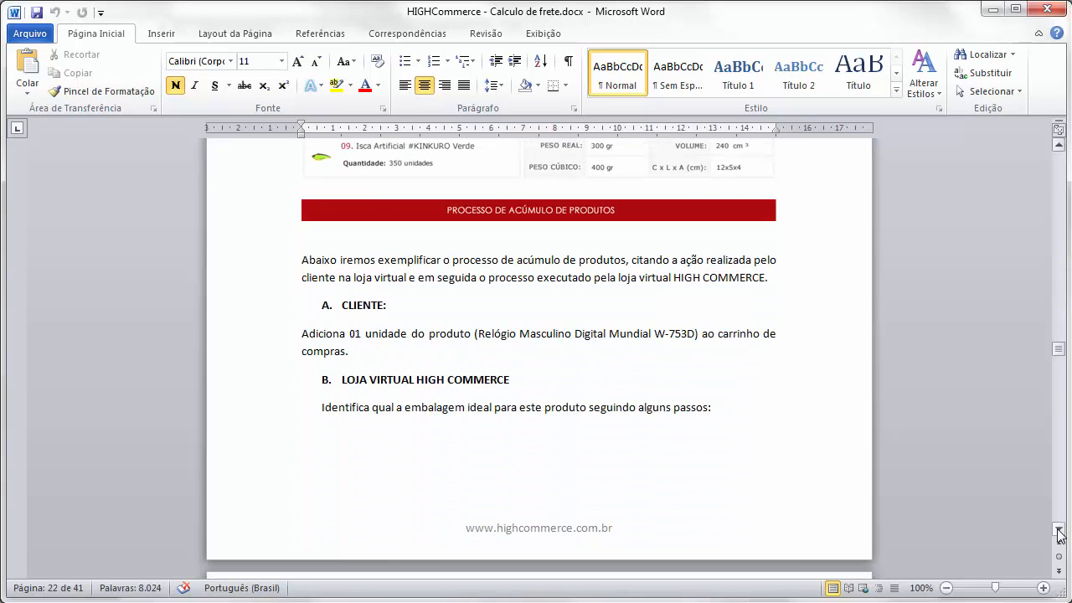
click(1058, 530)
click(1058, 530)
click(1058, 530)
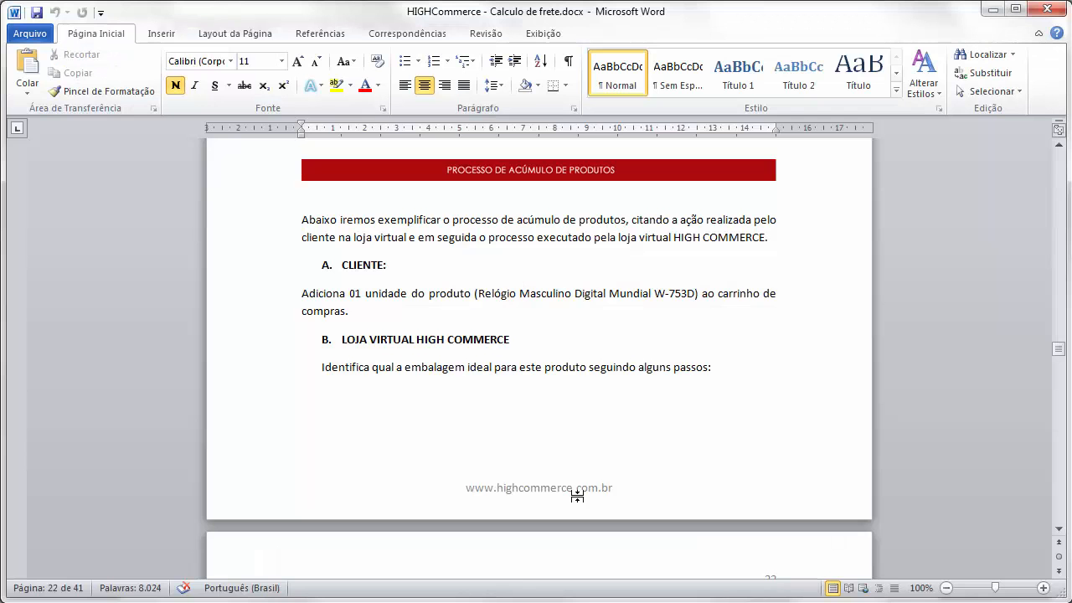
- Lower the Word window so its 15x10x20 watch cart example sits below the packaging table
scroll(547, 270, up, 10)
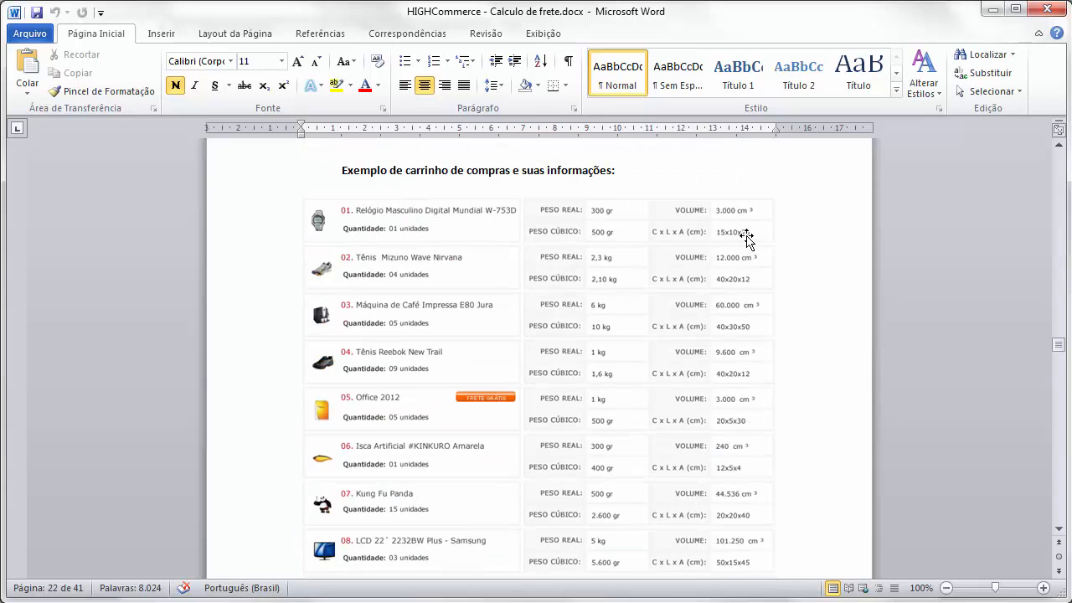
key(alt+Tab)
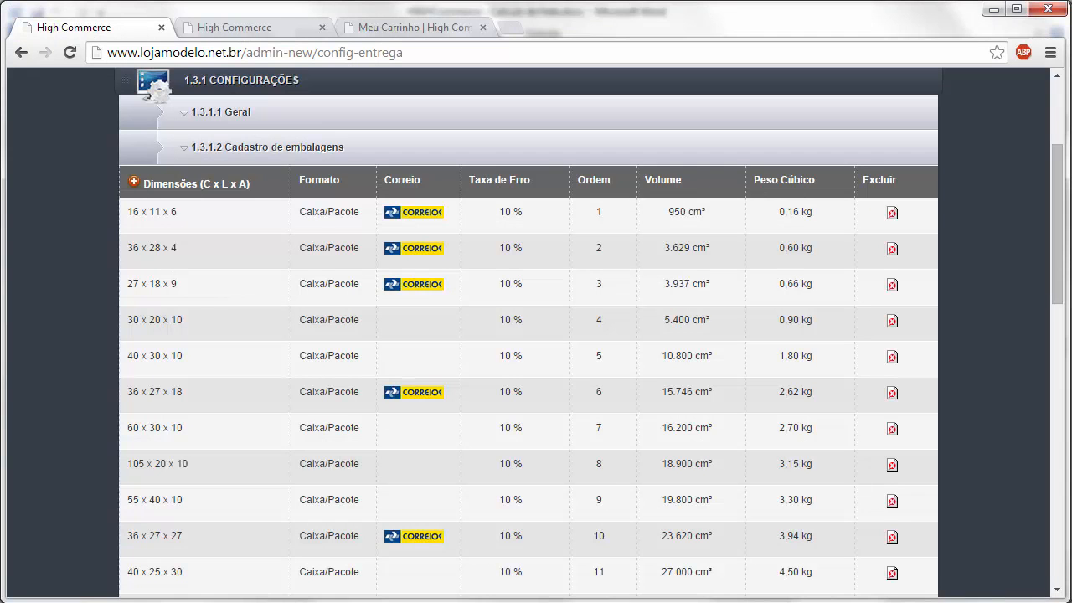
key(alt+Tab)
drag(559, 12, 553, 336)
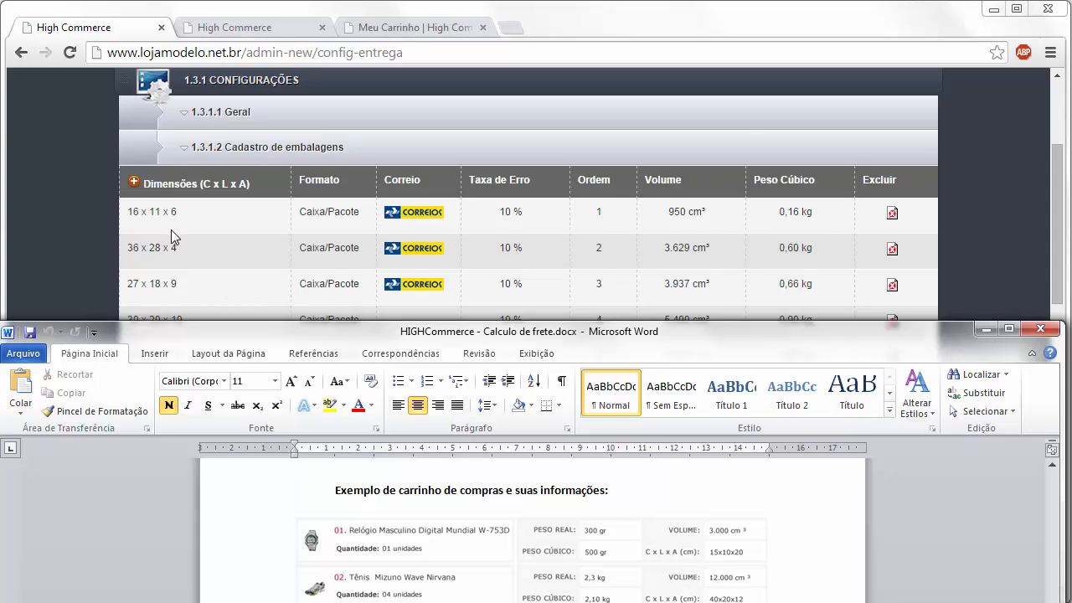
click(1059, 196)
drag(1057, 191, 1058, 195)
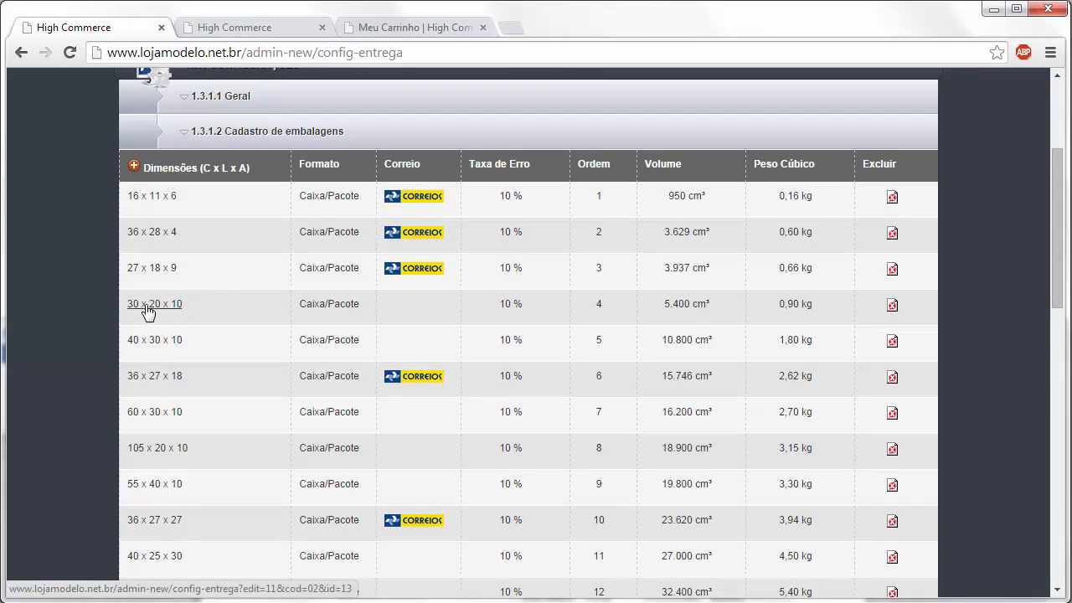
key(alt+Tab)
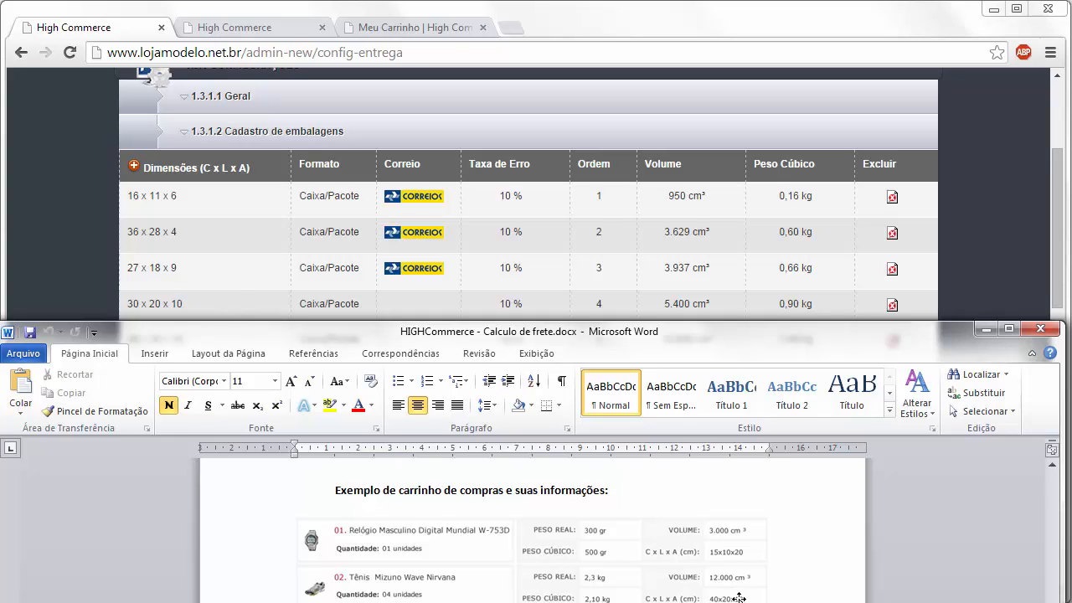
click(198, 309)
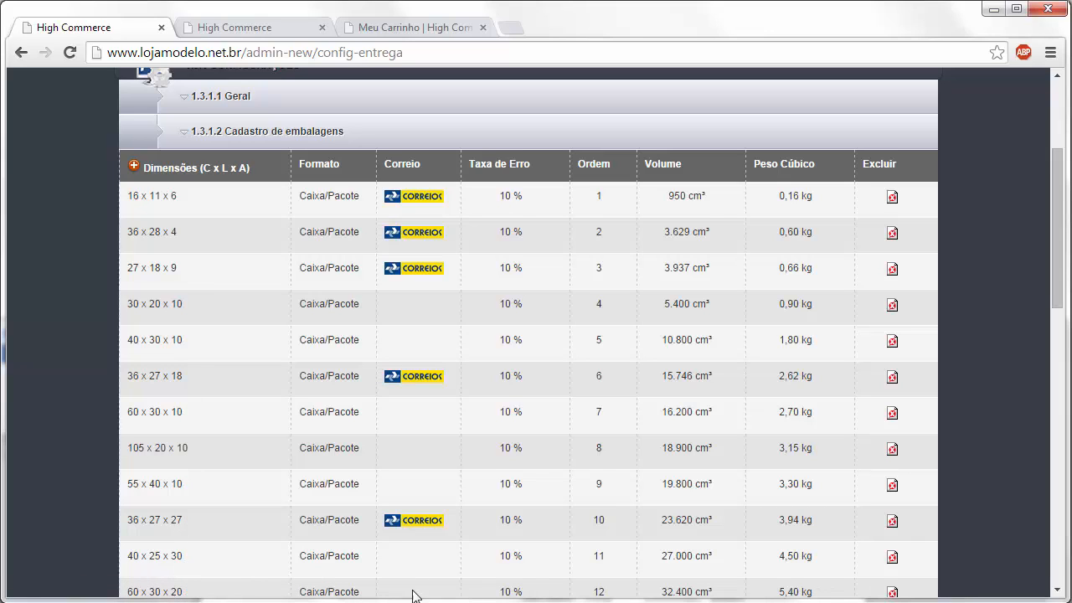
click(335, 602)
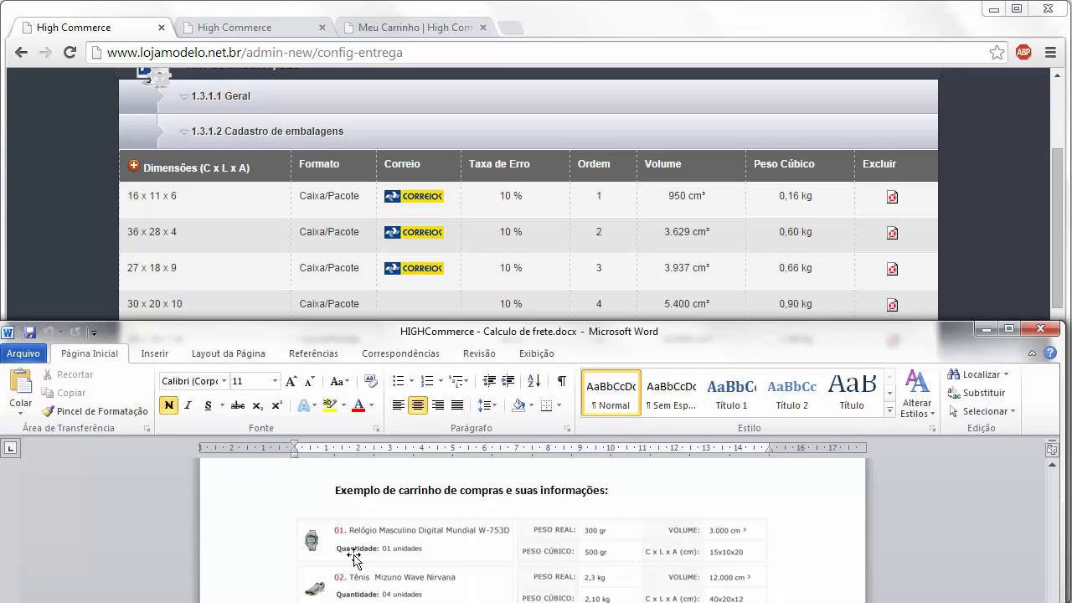
click(410, 563)
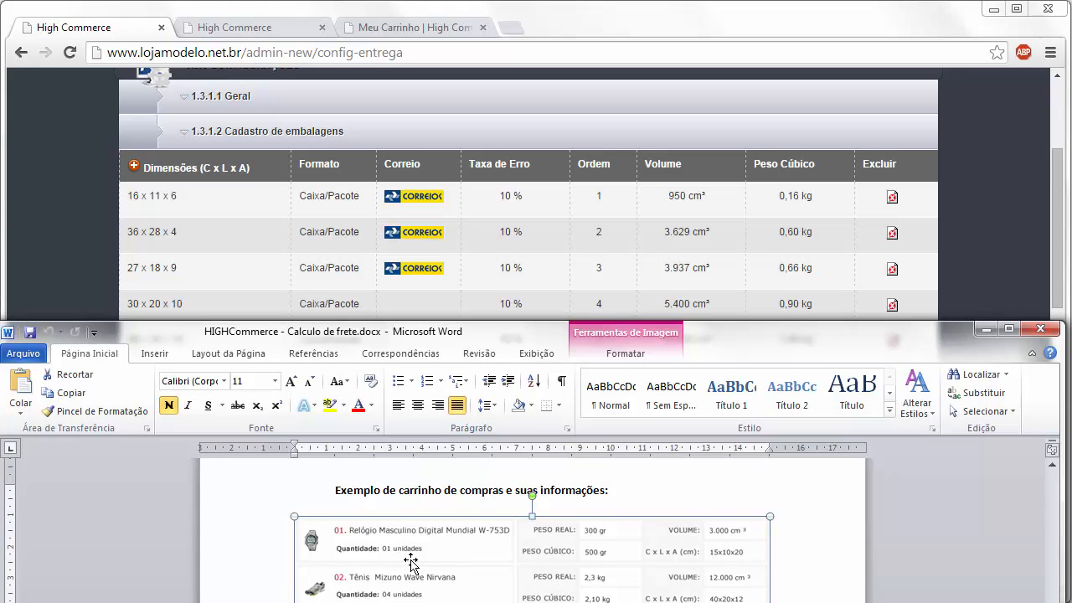
- Enlarge the Word window and scroll to the ideal package's dimensions: 40x50x30 cm, 54.000 cm³
drag(759, 339, 789, 43)
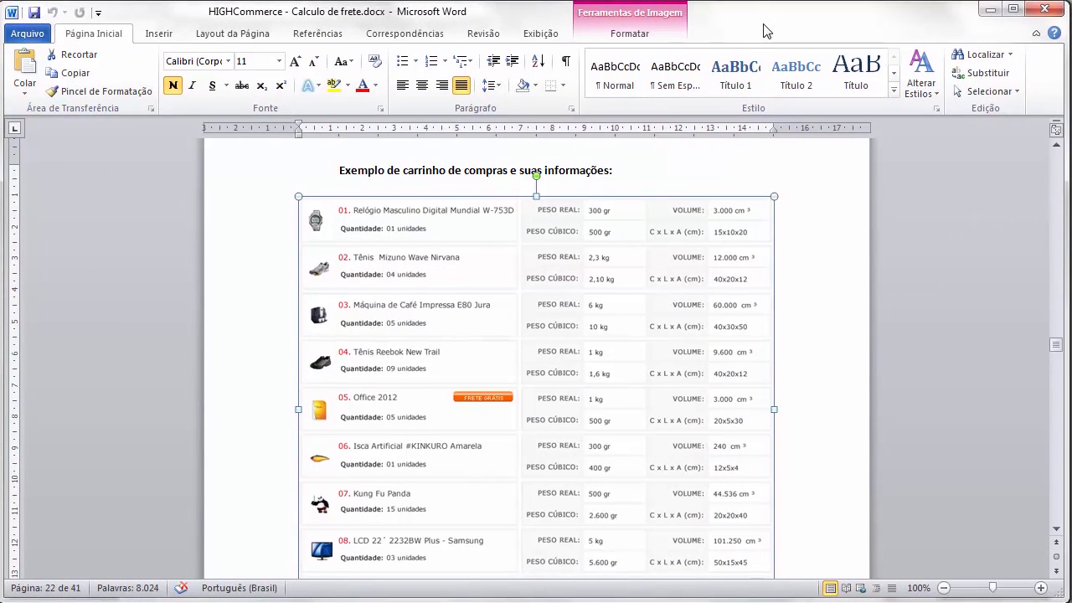
scroll(790, 227, down, 10)
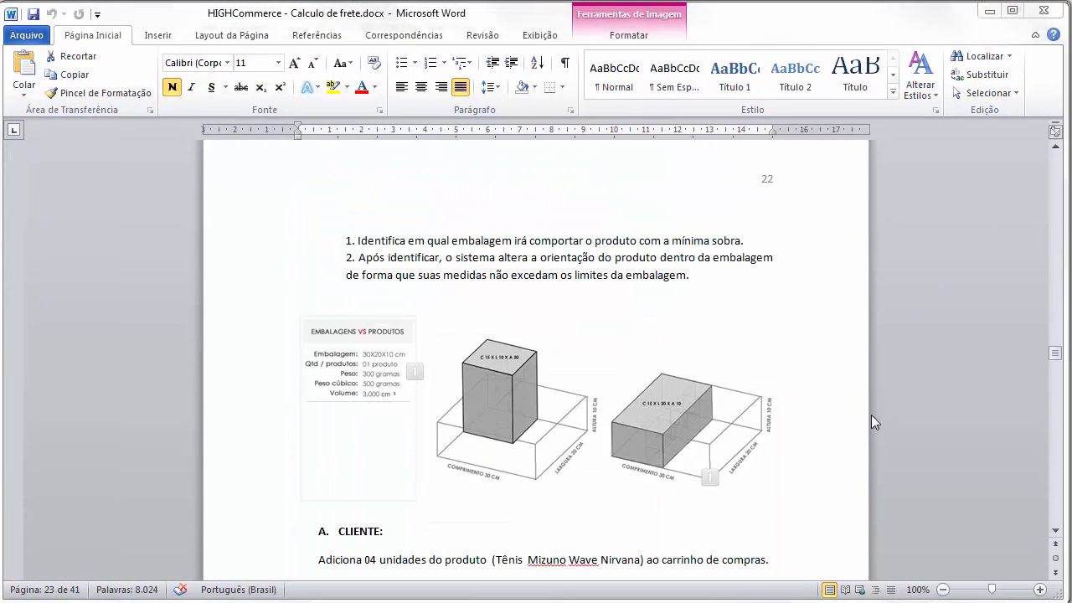
click(1054, 533)
click(1054, 532)
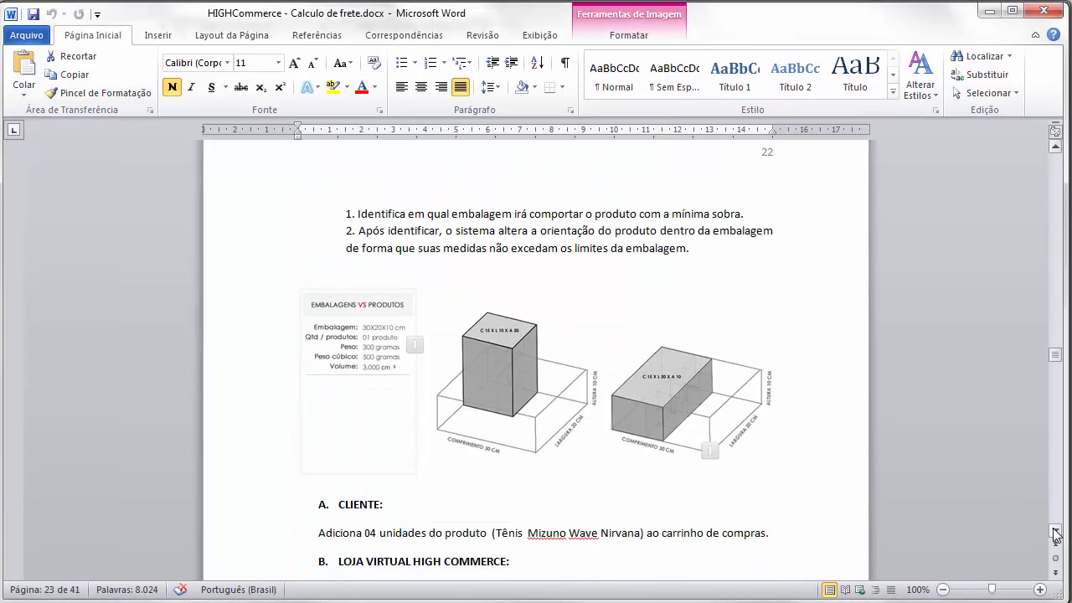
click(1054, 533)
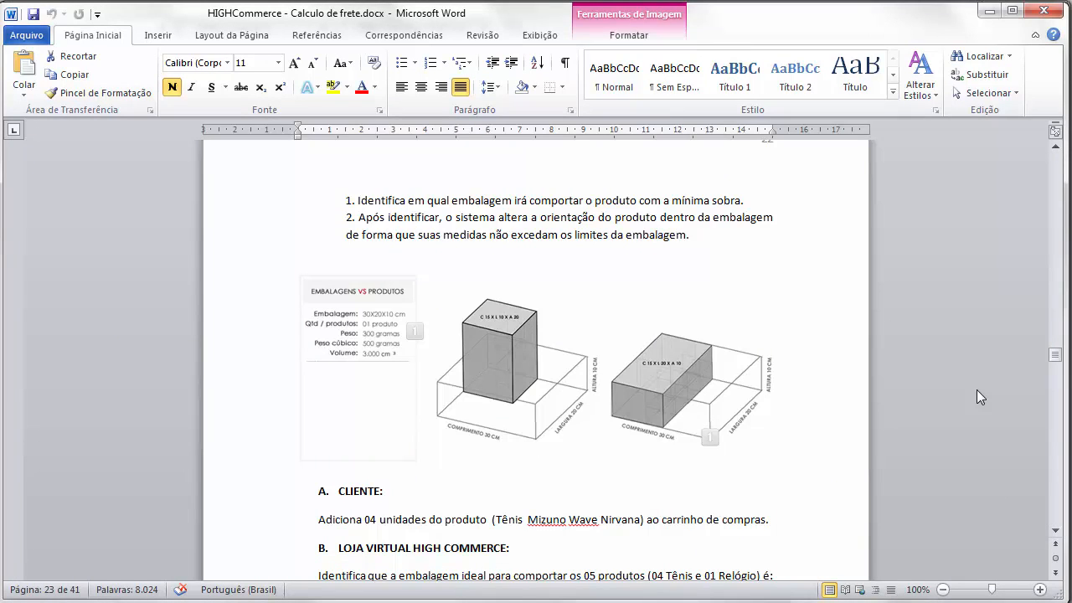
click(1055, 531)
click(1055, 530)
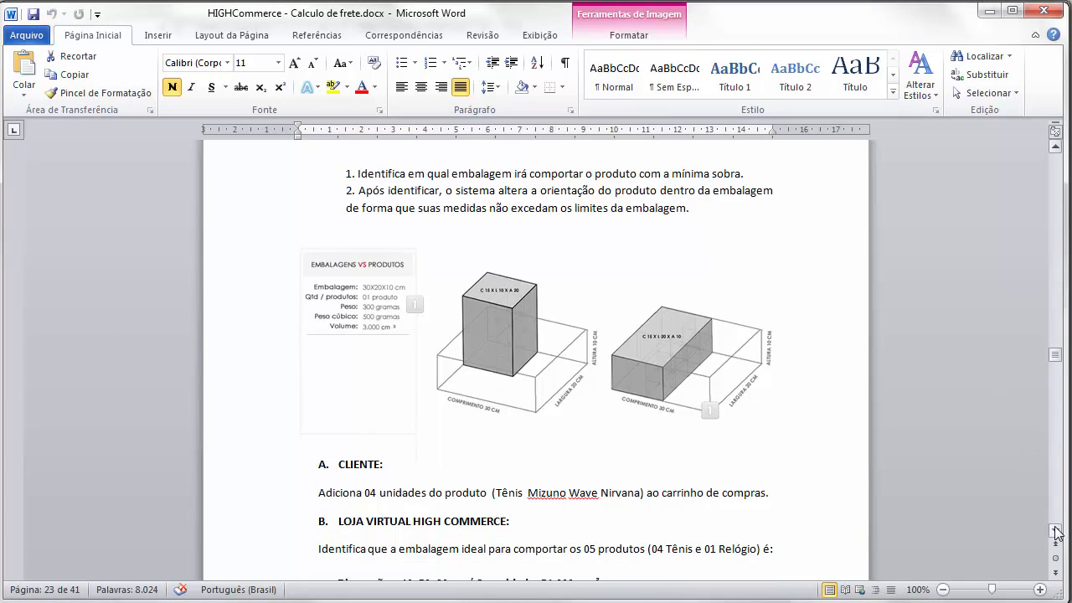
click(1056, 532)
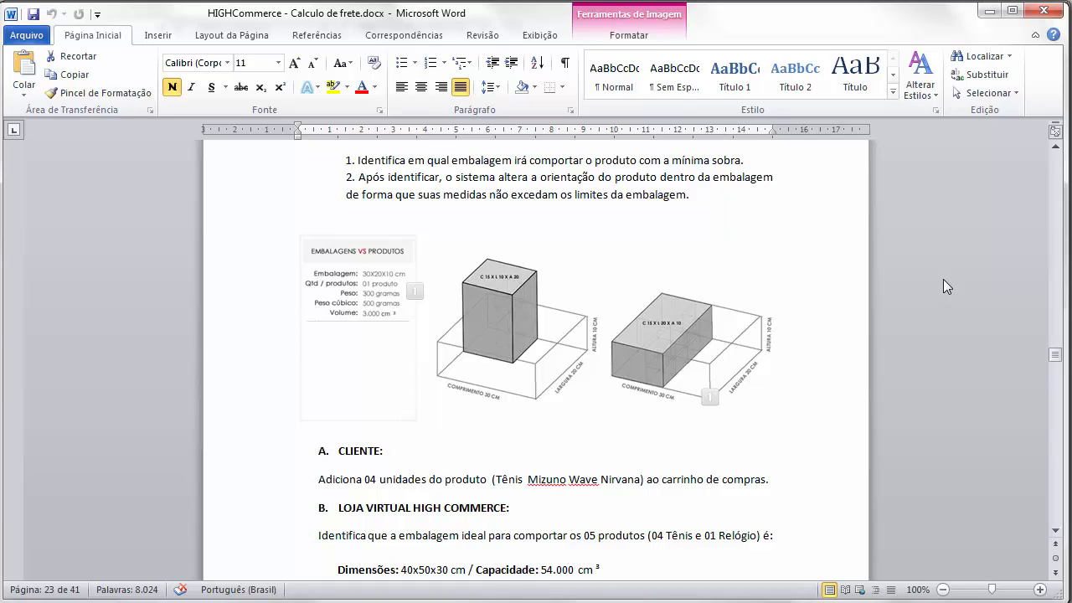
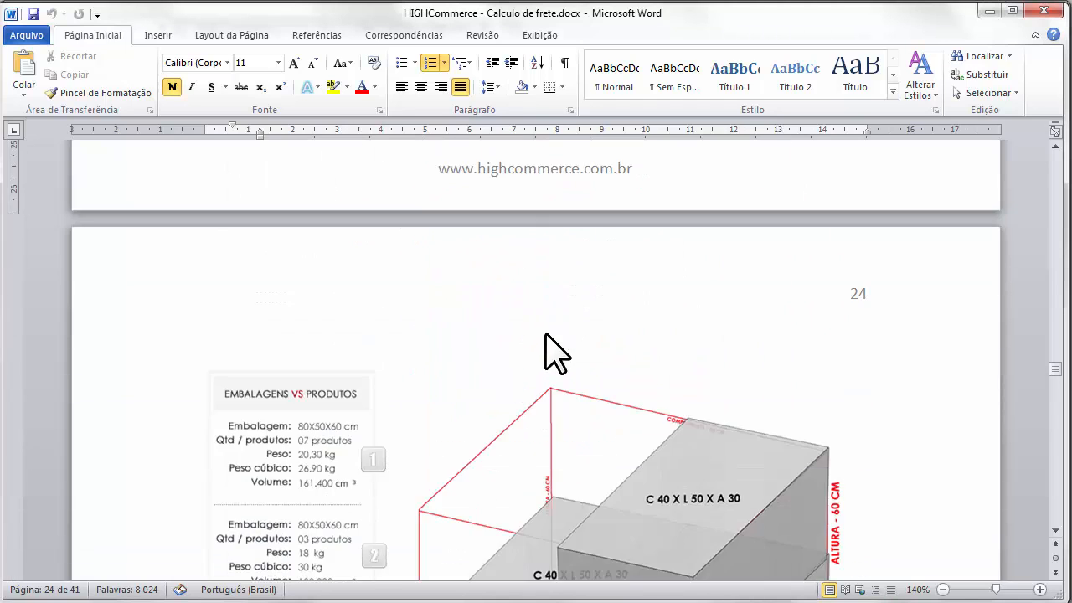
- Scroll through pages 22–26 of the freight document, ending at the 40x20x12 box under the 80 cm package
scroll(546, 335, down, 5)
scroll(547, 335, up, 1)
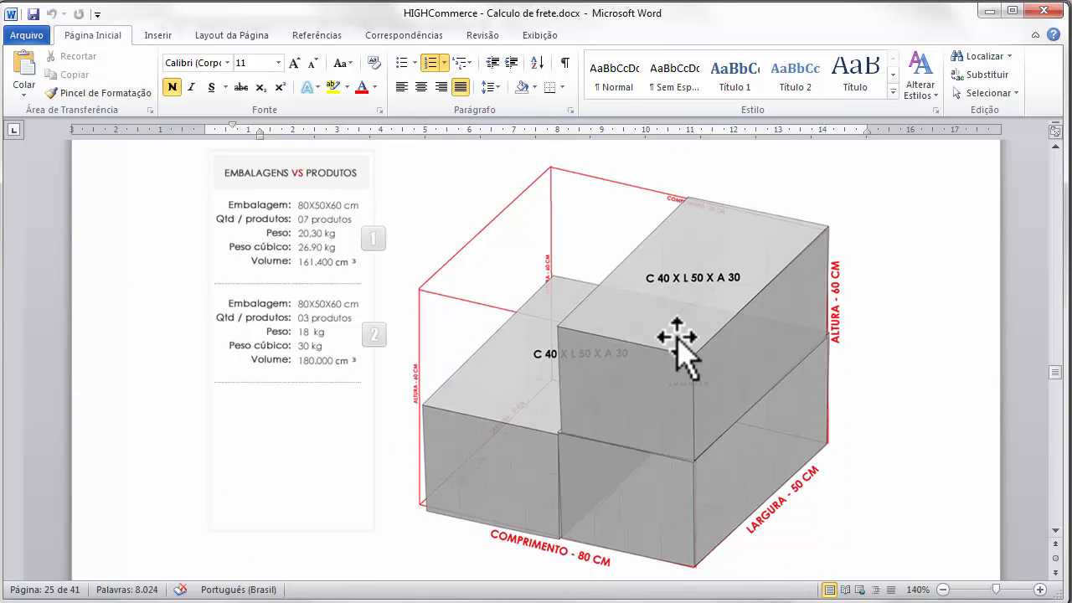
scroll(676, 337, down, 5)
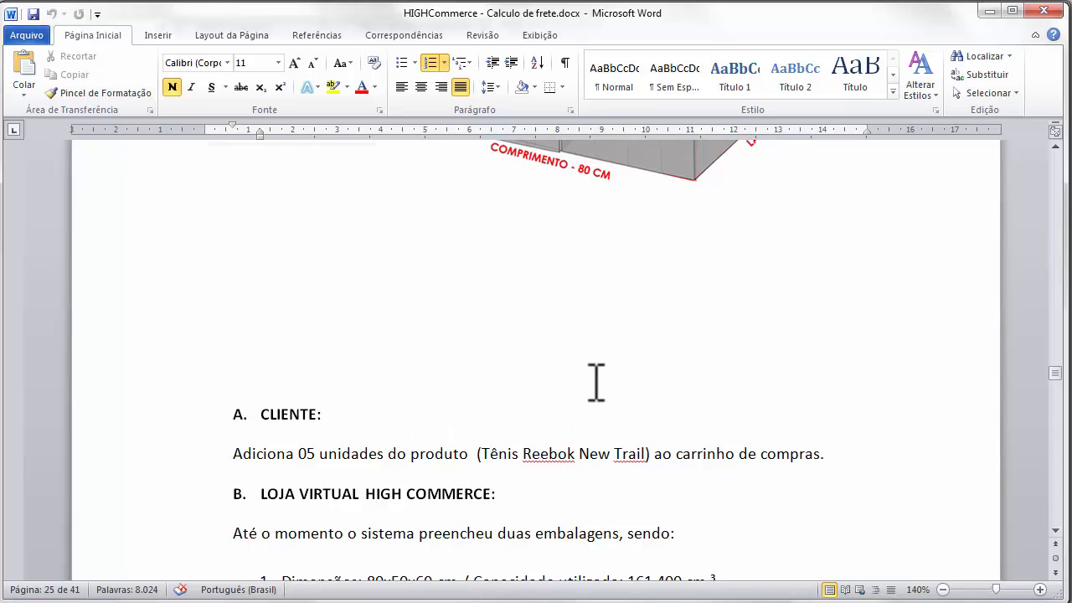
scroll(597, 382, down, 2)
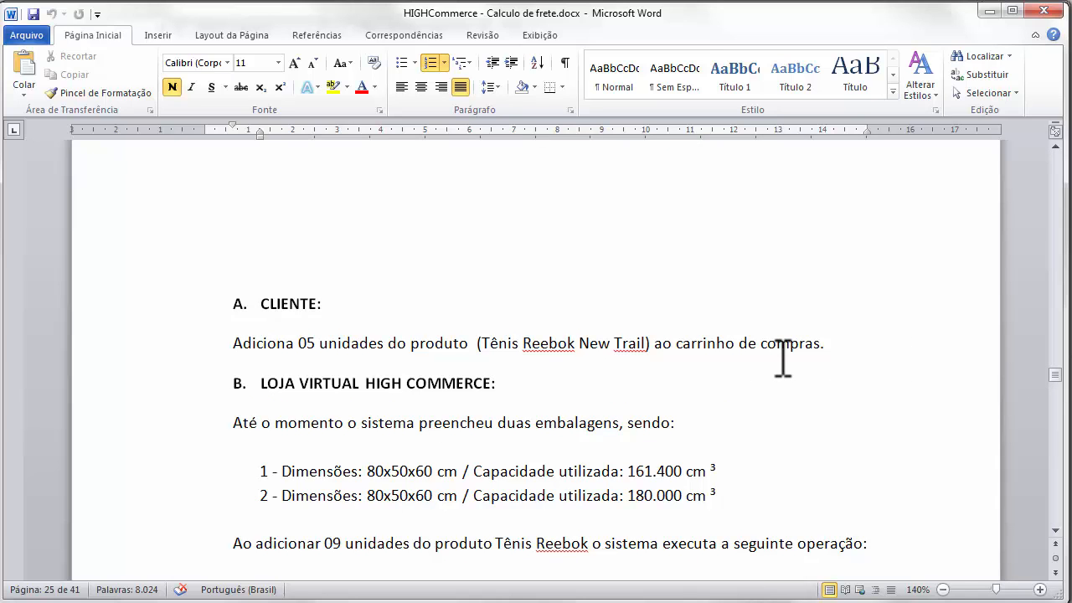
scroll(776, 360, up, 20)
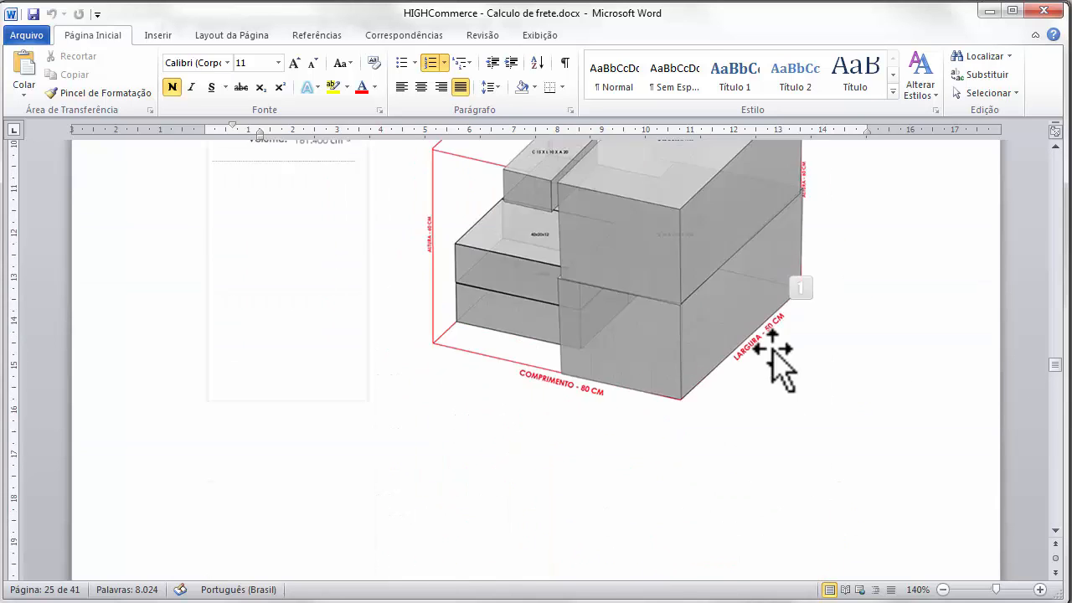
scroll(777, 344, up, 20)
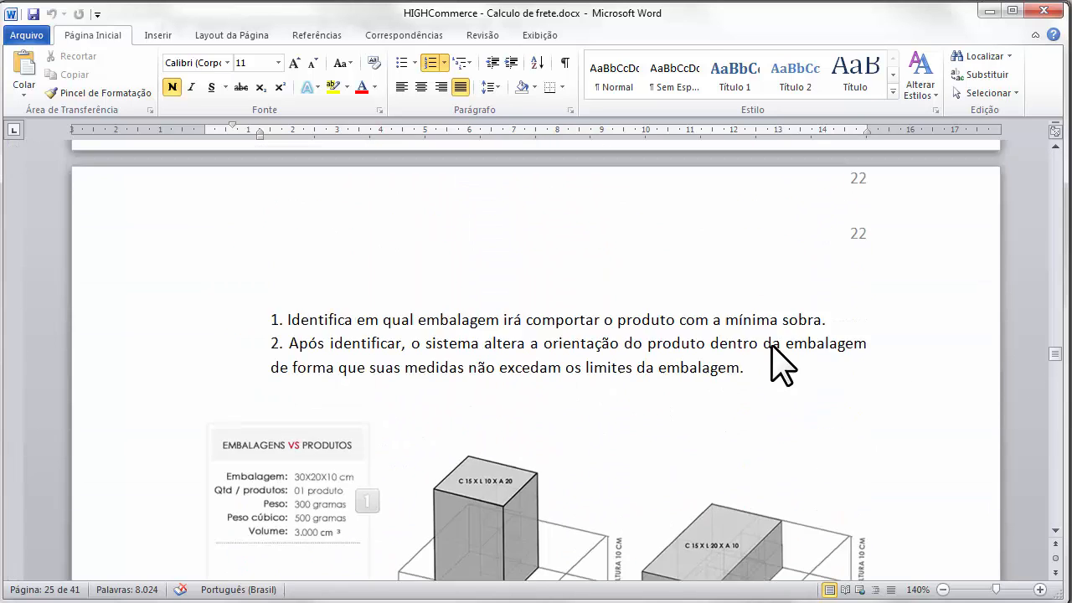
scroll(777, 345, up, 20)
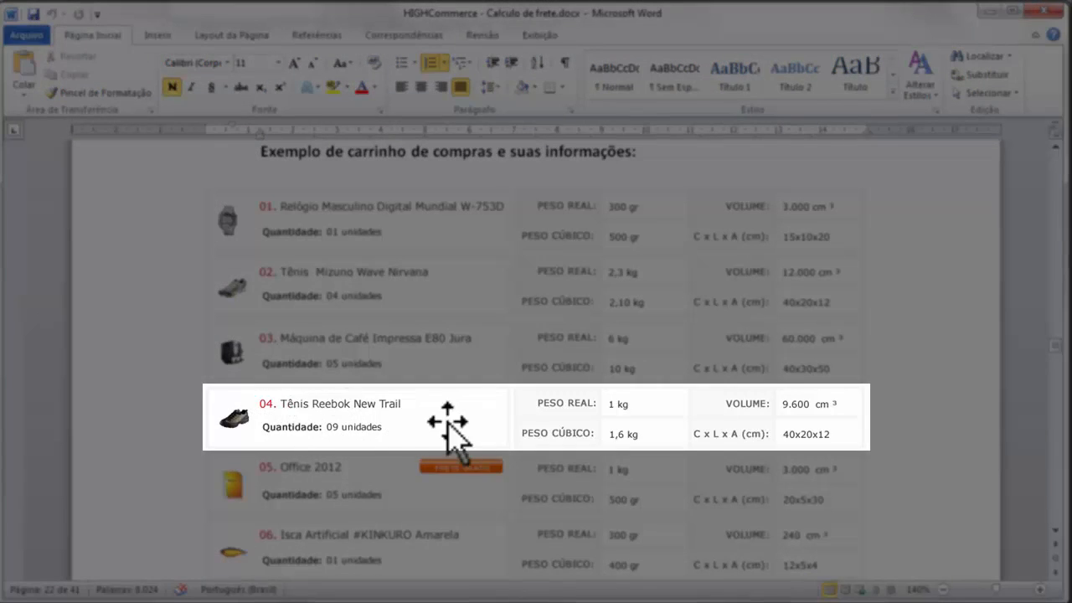
scroll(553, 412, down, 10)
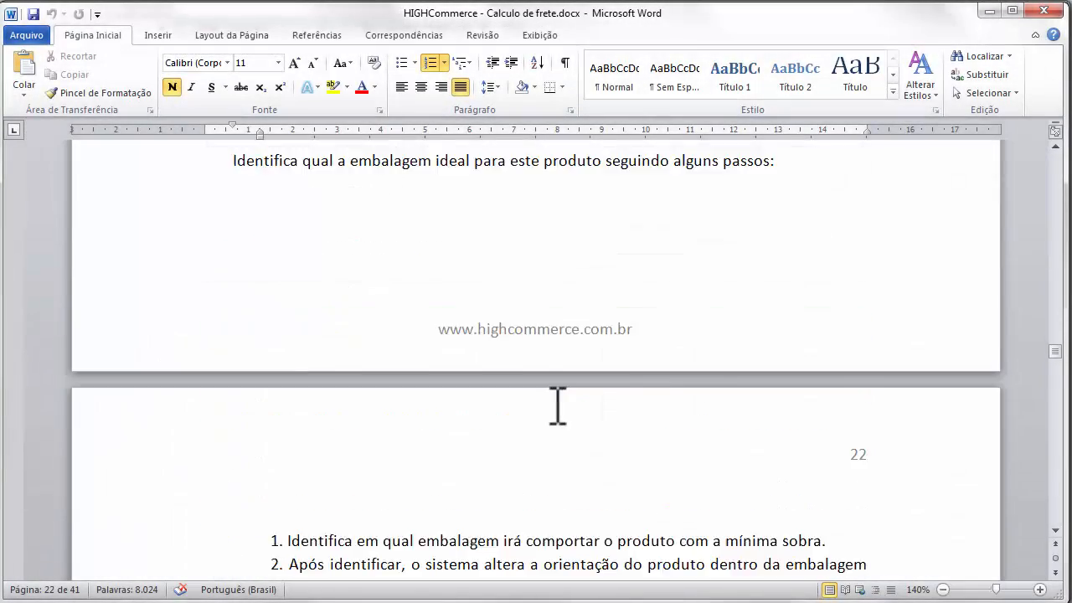
scroll(574, 419, down, 20)
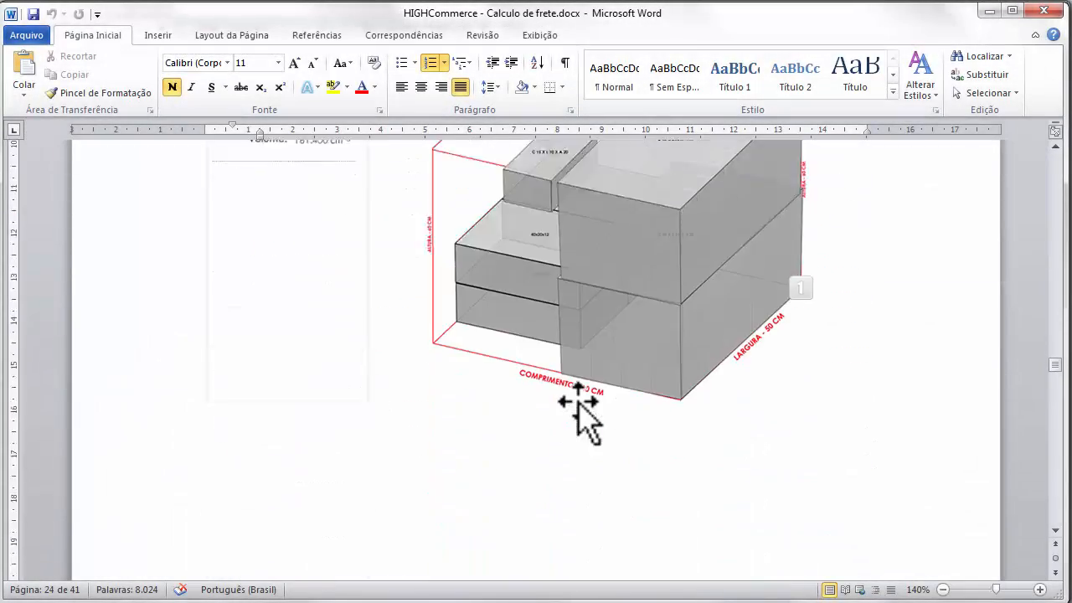
scroll(582, 415, up, 7)
scroll(582, 406, down, 14)
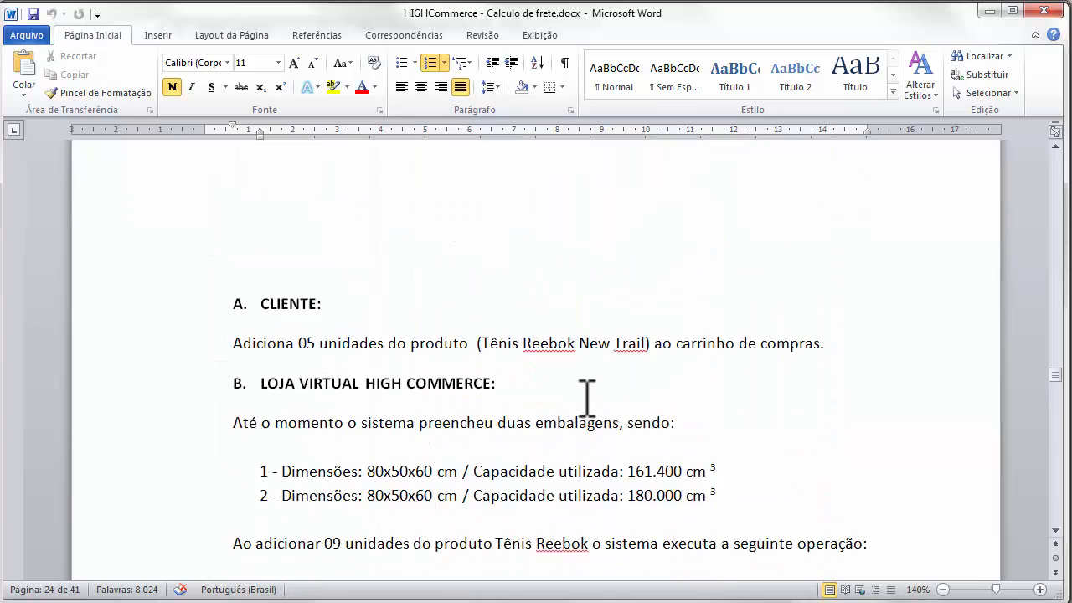
scroll(587, 398, down, 5)
scroll(591, 393, down, 3)
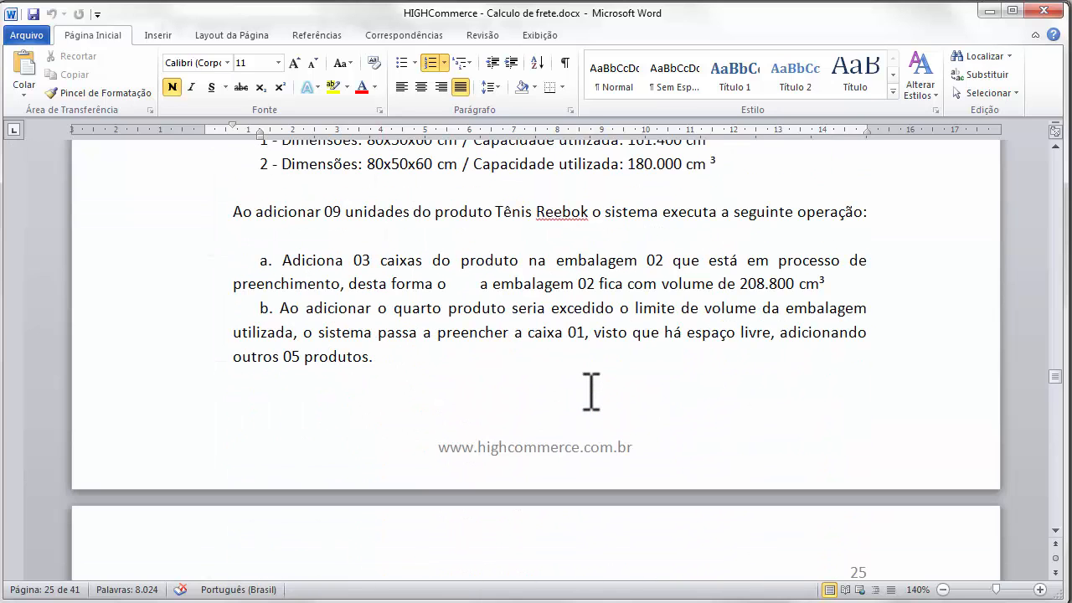
scroll(591, 392, up, 4)
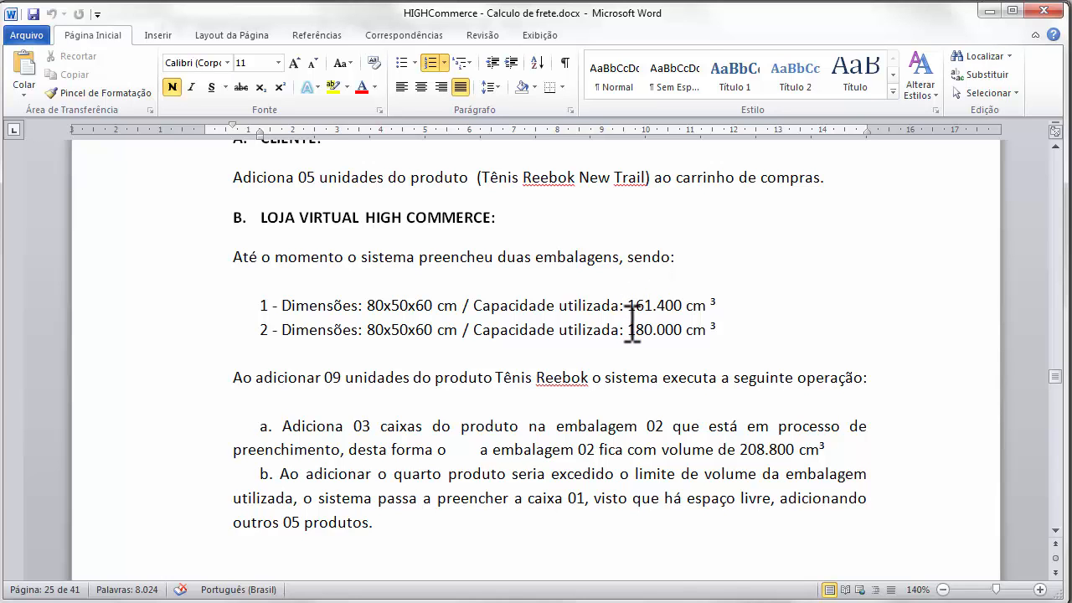
scroll(641, 318, down, 10)
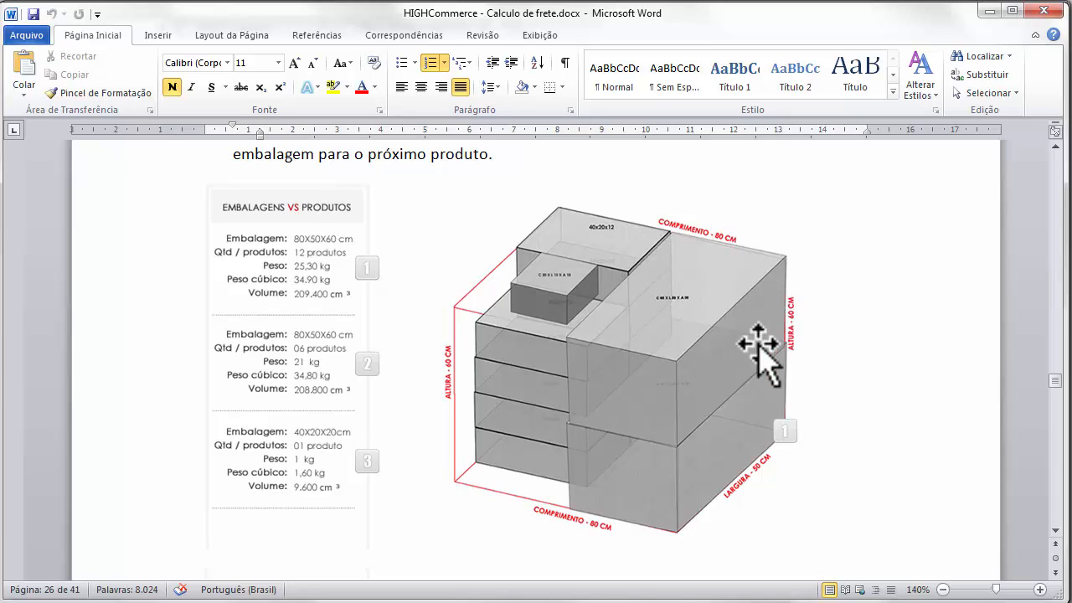
scroll(758, 352, down, 8)
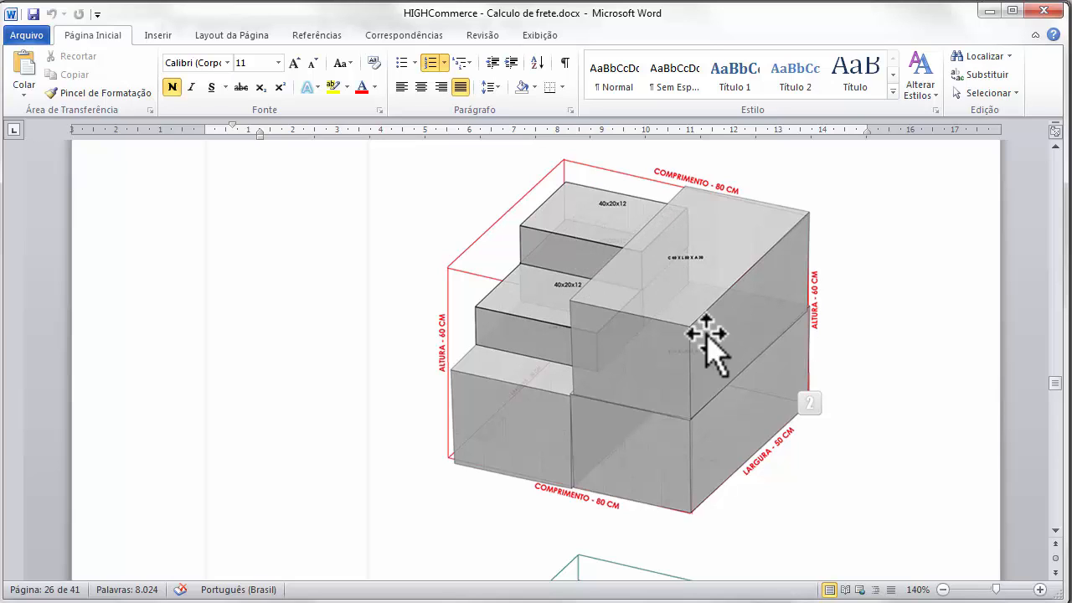
scroll(611, 310, up, 1)
scroll(712, 343, up, 7)
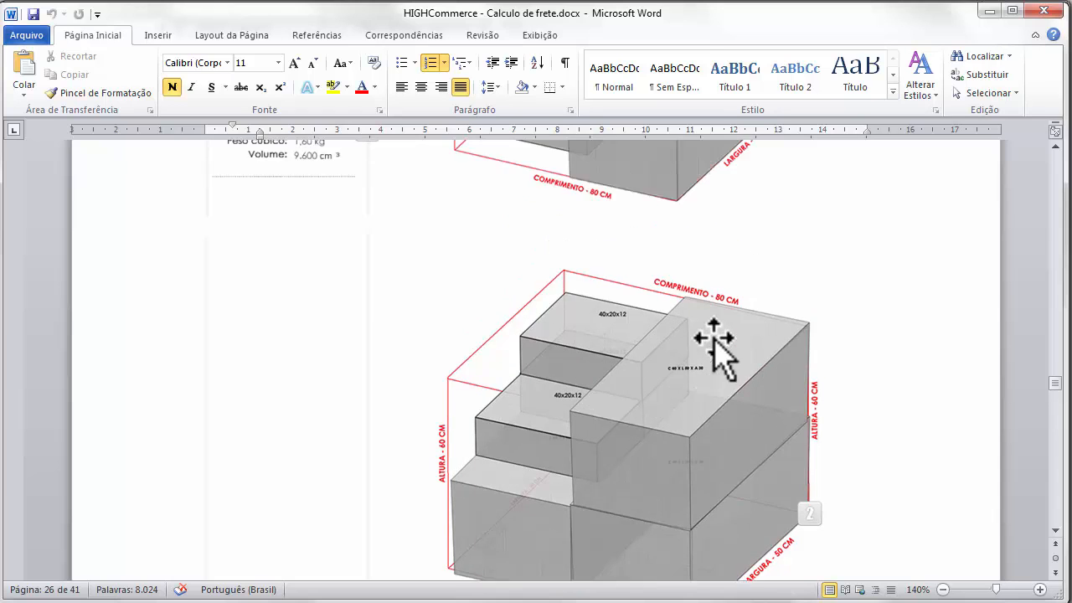
scroll(662, 307, down, 5)
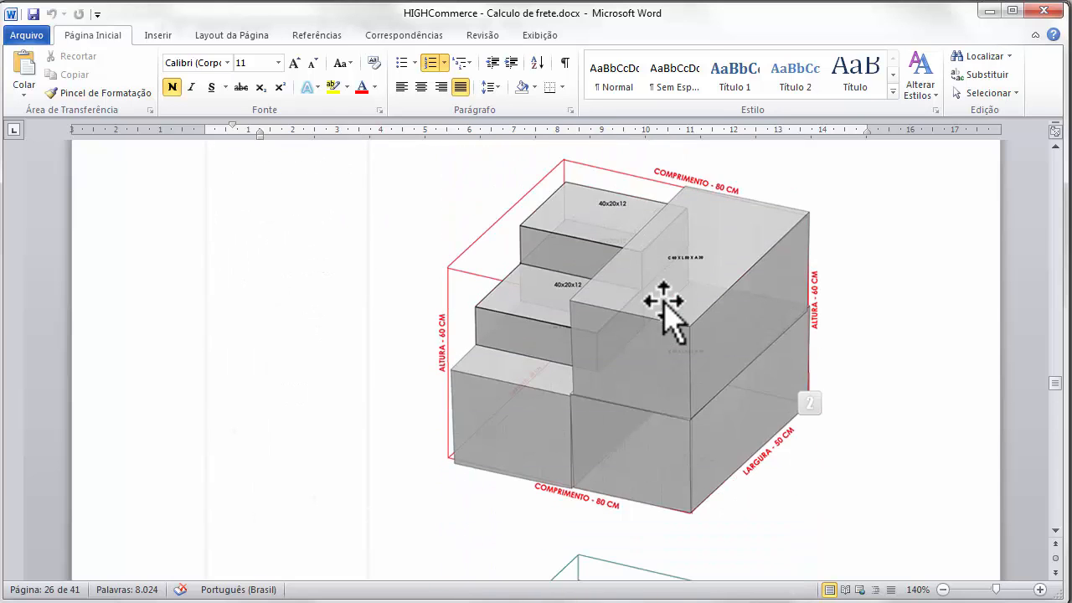
scroll(663, 294, up, 1)
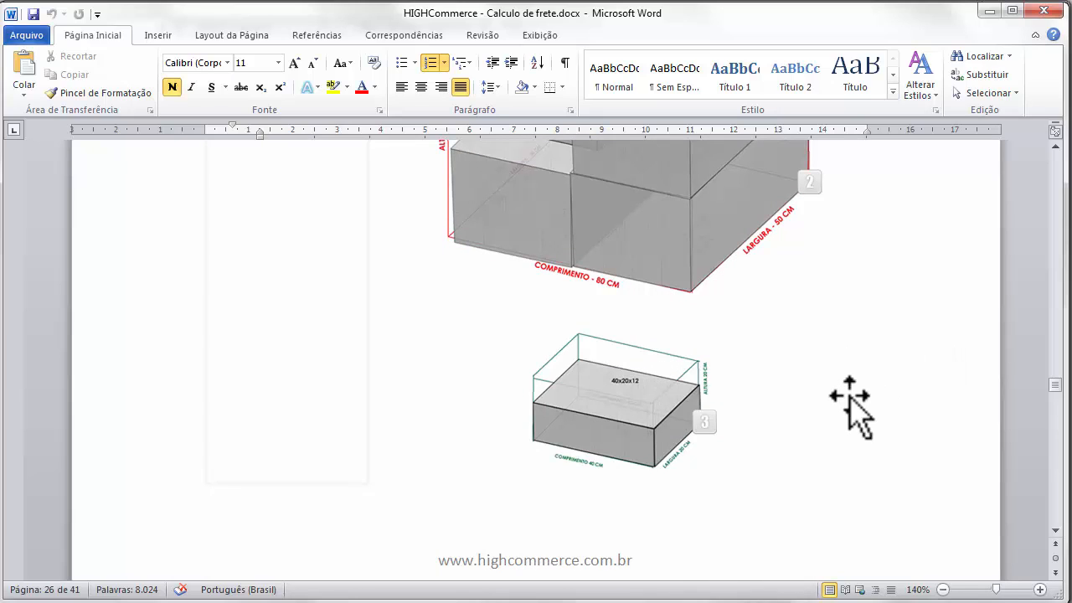
scroll(846, 399, up, 1)
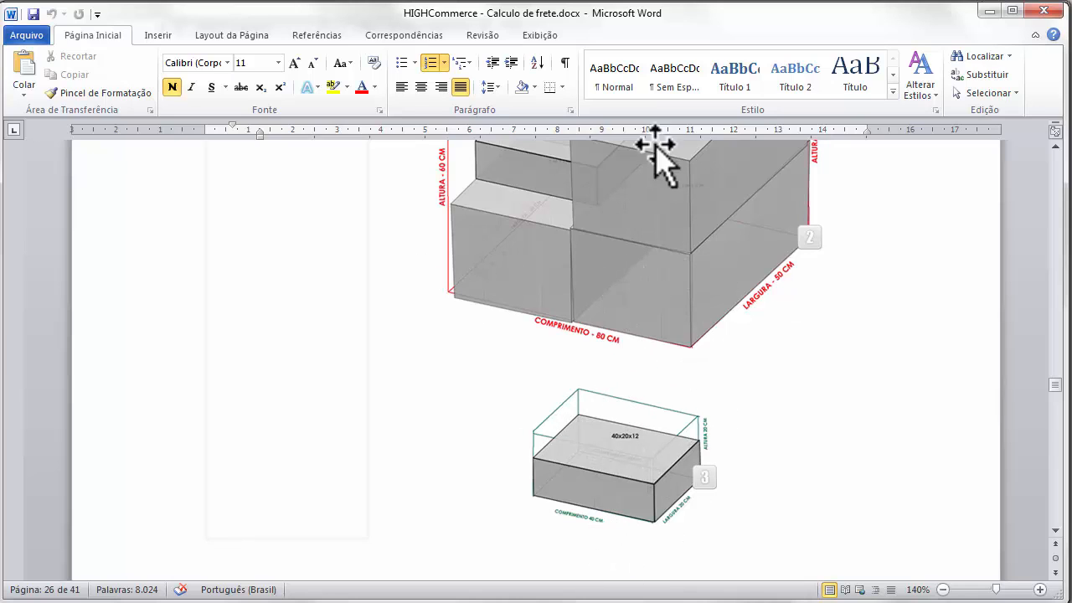
scroll(709, 457, down, 3)
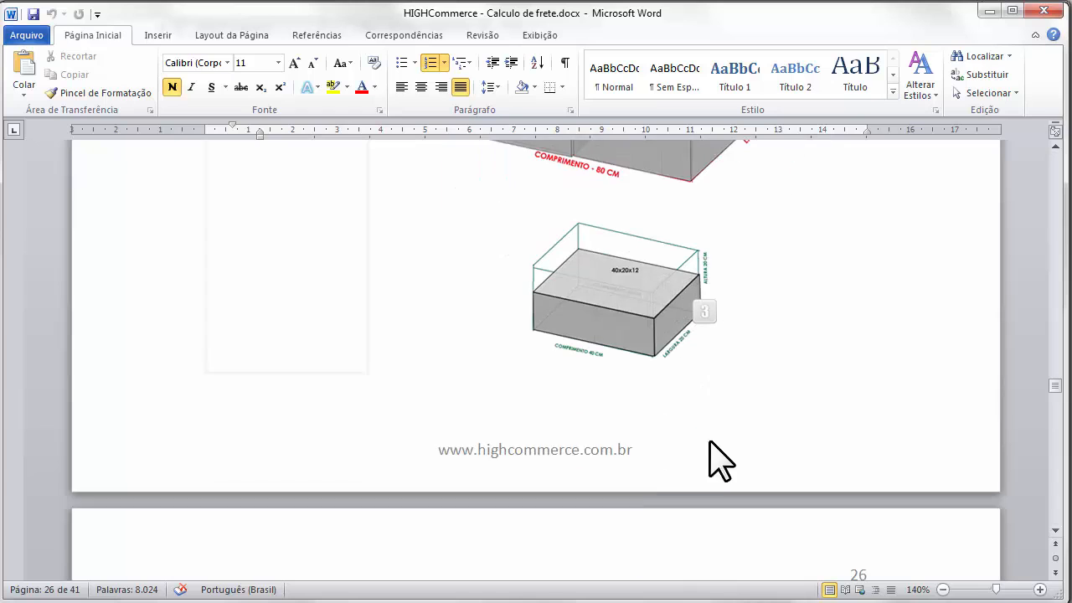
scroll(712, 448, down, 6)
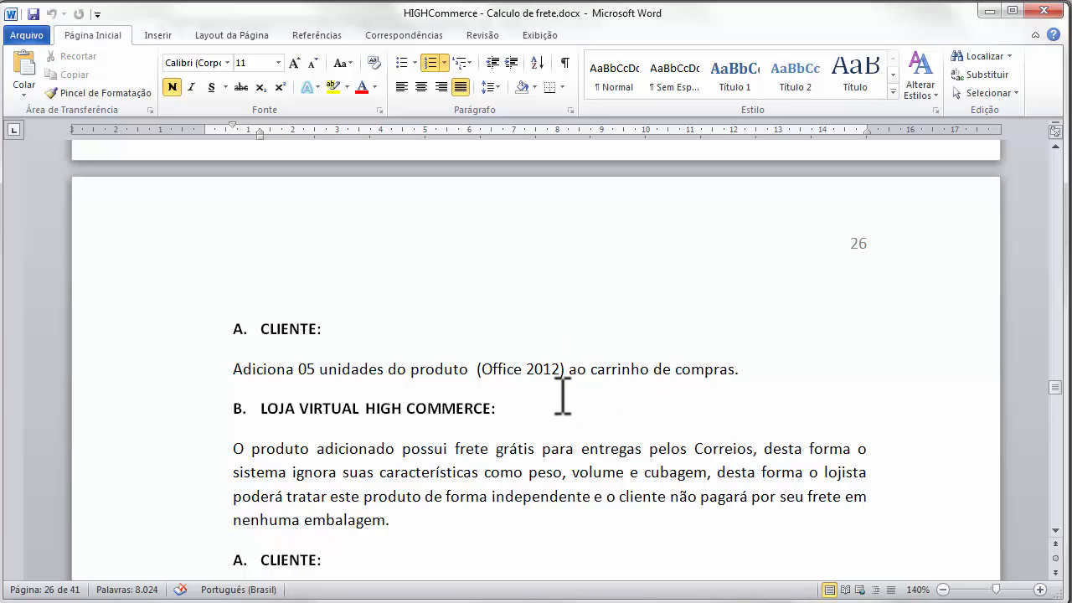
- Scroll down to the page 29 packaging illustration, then minimize Word to show the shipping settings
scroll(566, 385, down, 1)
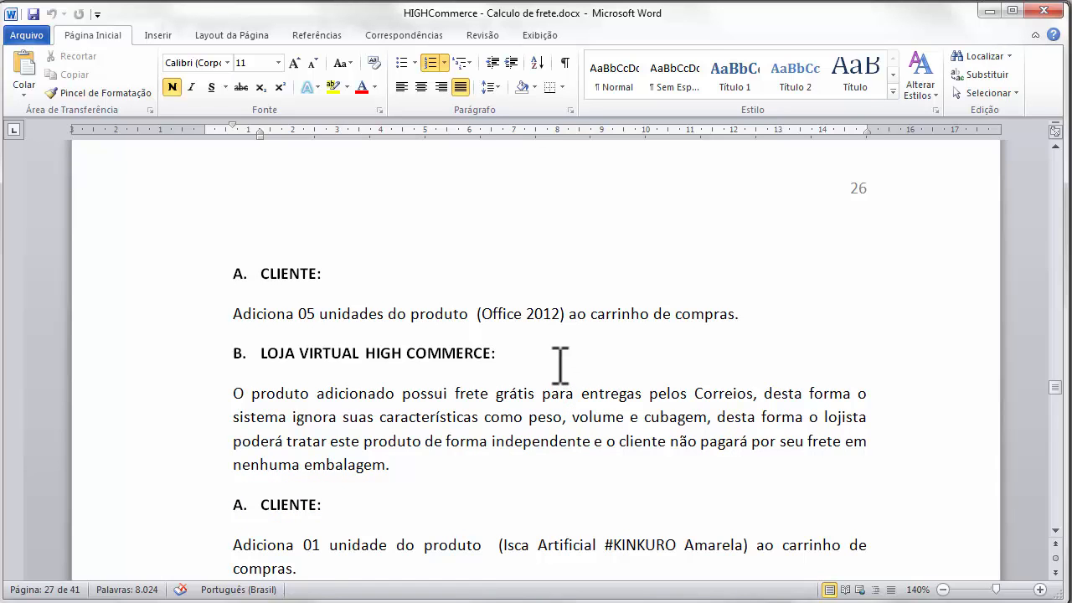
scroll(560, 365, down, 2)
scroll(559, 366, down, 6)
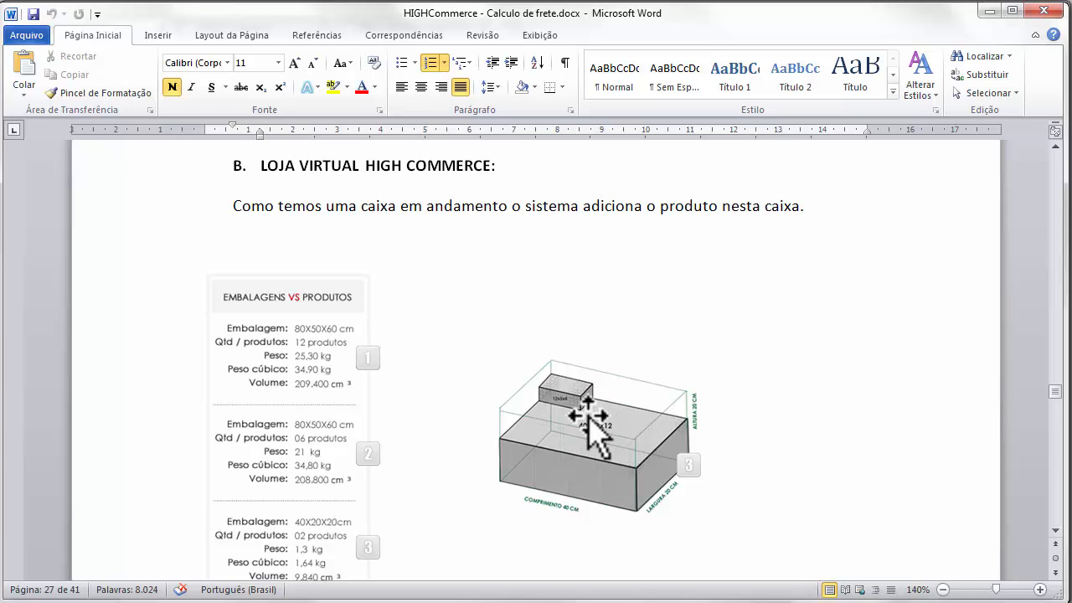
scroll(582, 404, down, 10)
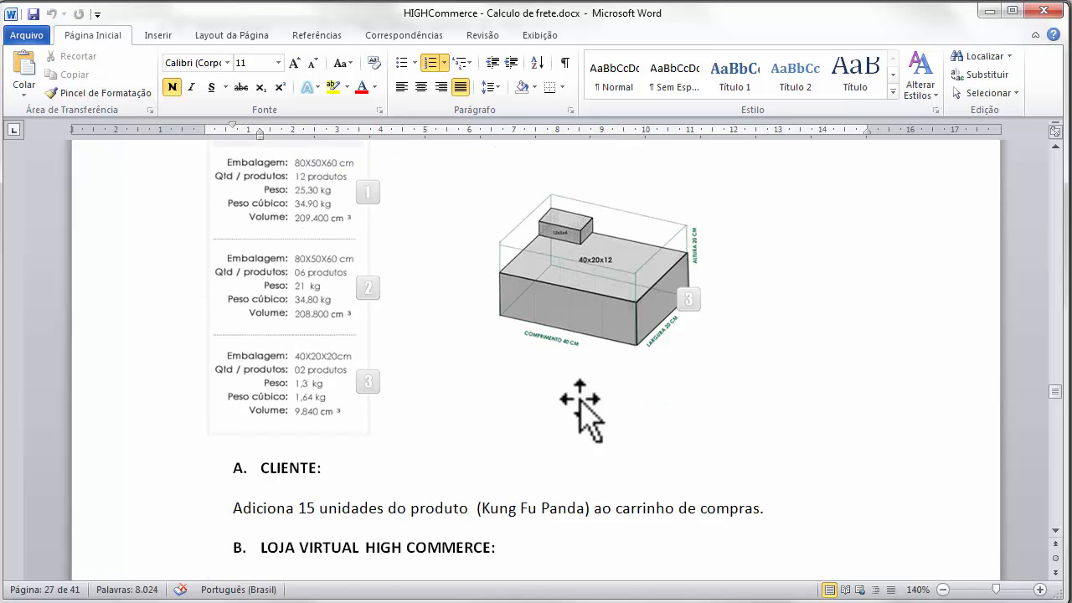
scroll(578, 381, down, 2)
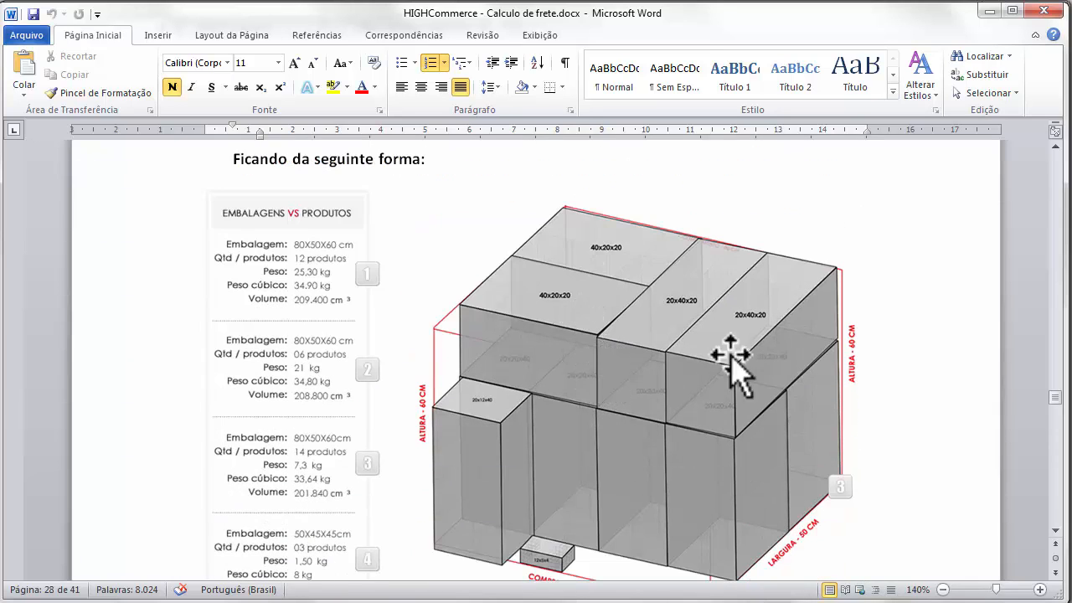
scroll(777, 347, down, 1)
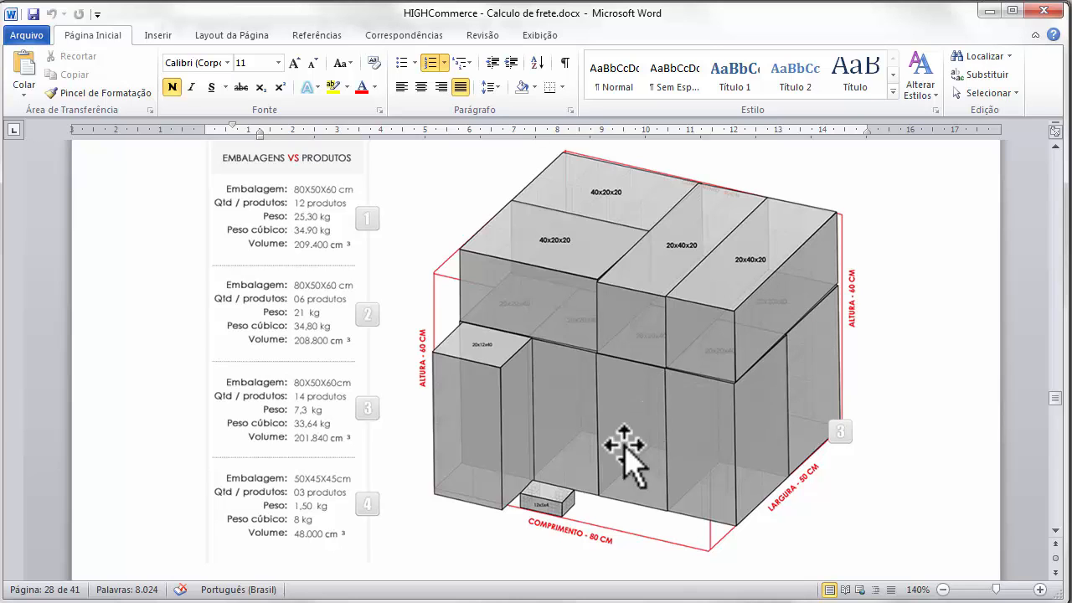
scroll(613, 435, down, 8)
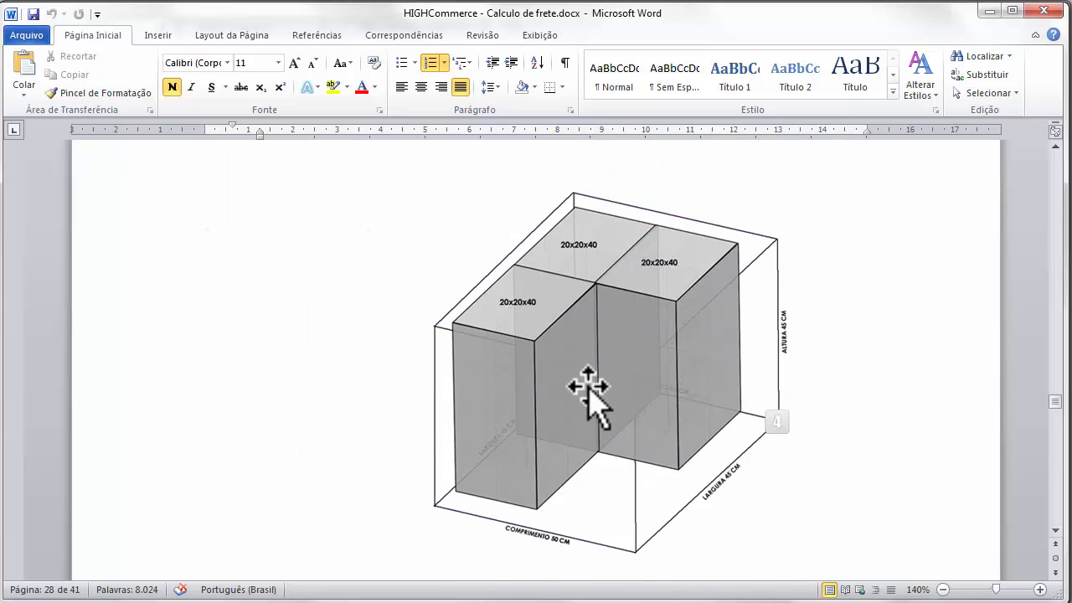
scroll(583, 390, down, 1)
scroll(603, 385, down, 10)
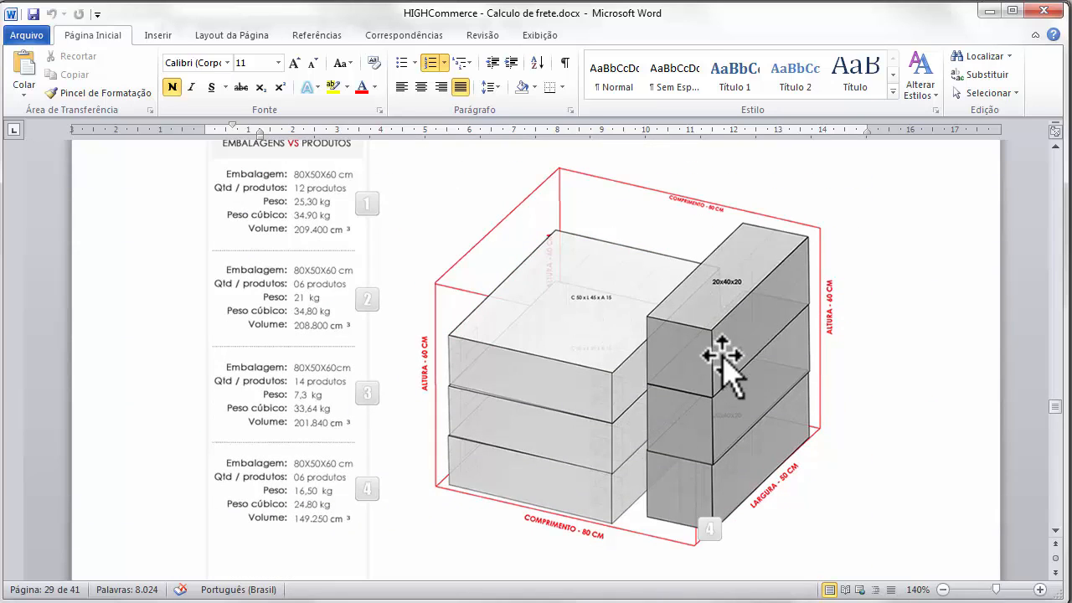
scroll(718, 360, down, 3)
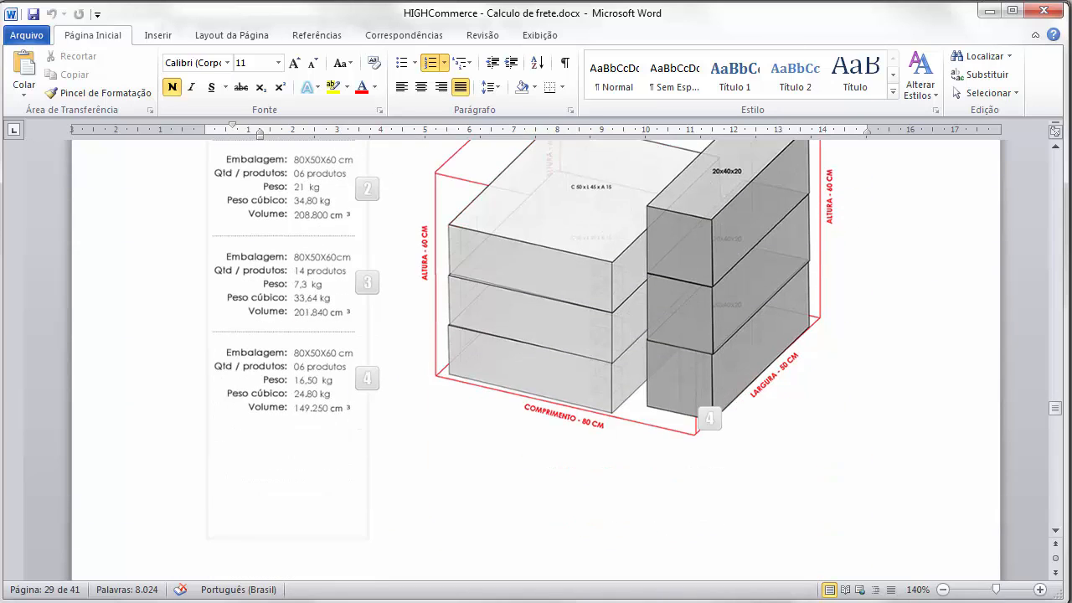
click(992, 11)
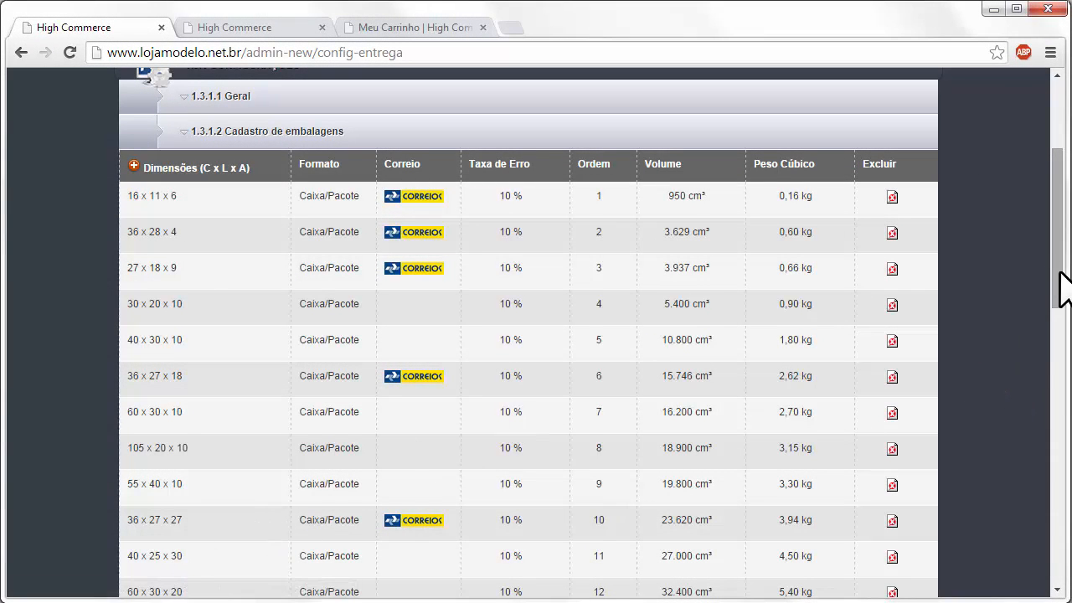
- Scroll to the packaging register table, boxes 16 x 11 x 6 through 80 x 50 x 10
drag(1058, 272, 1056, 338)
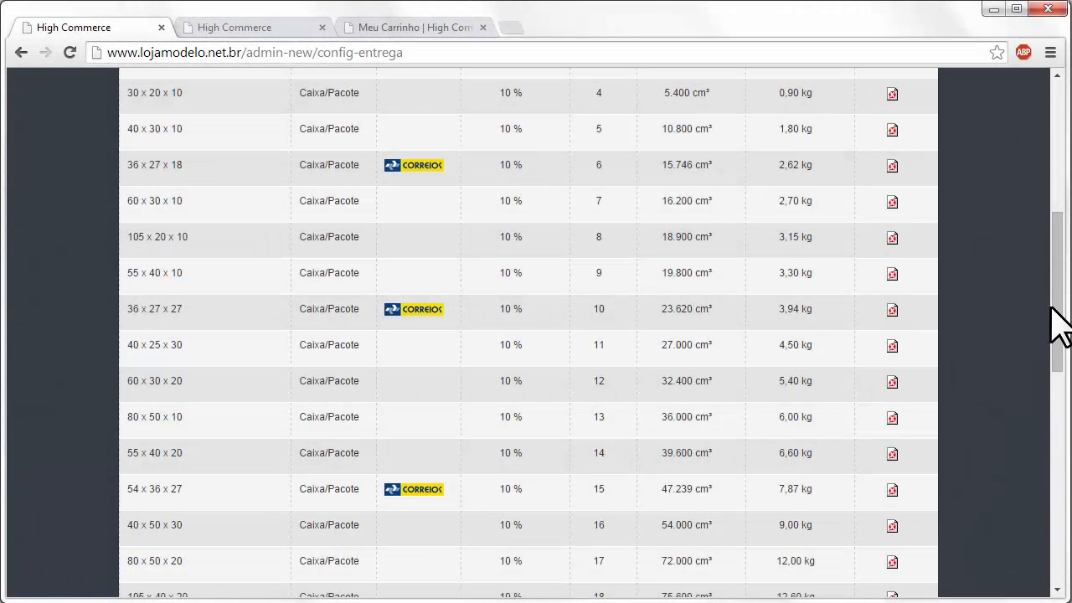
drag(1051, 307, 1036, 262)
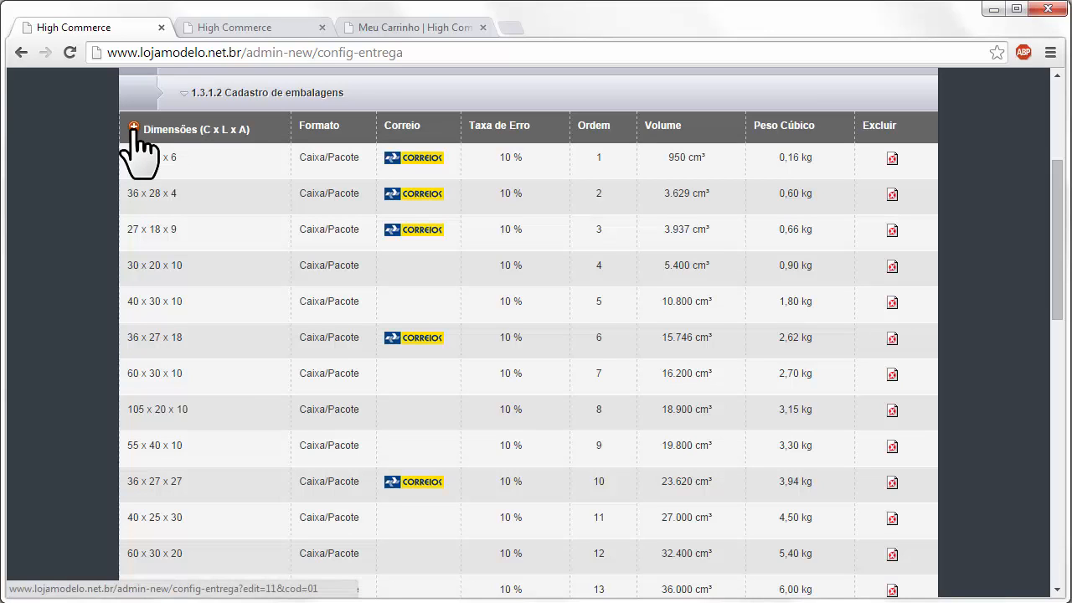
- Open a new packaging form, keeping the box format and Padrão Correio set to Não
click(134, 128)
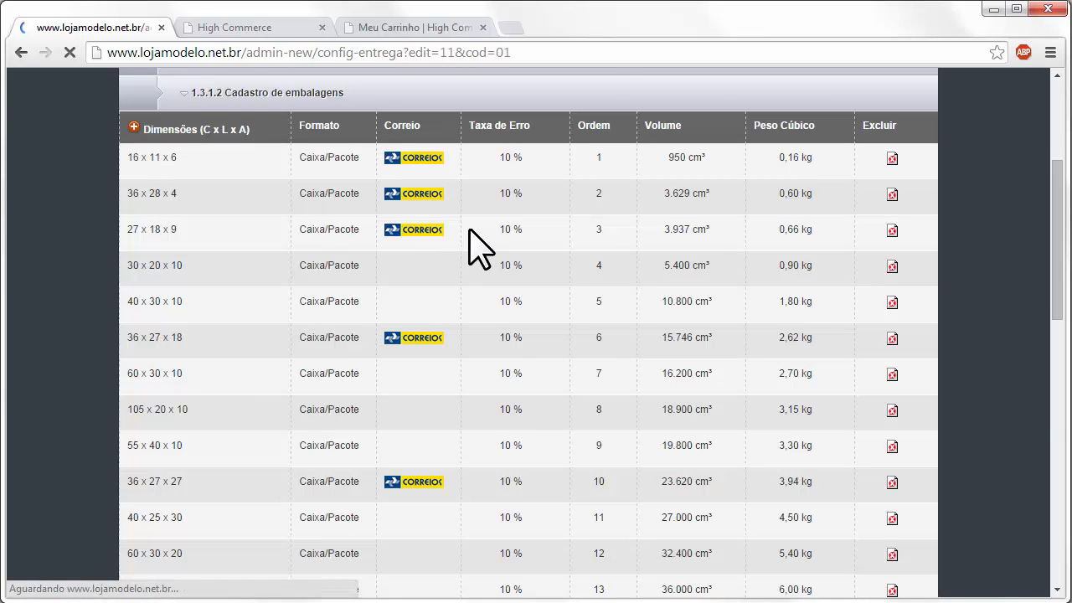
scroll(576, 356, down, 1)
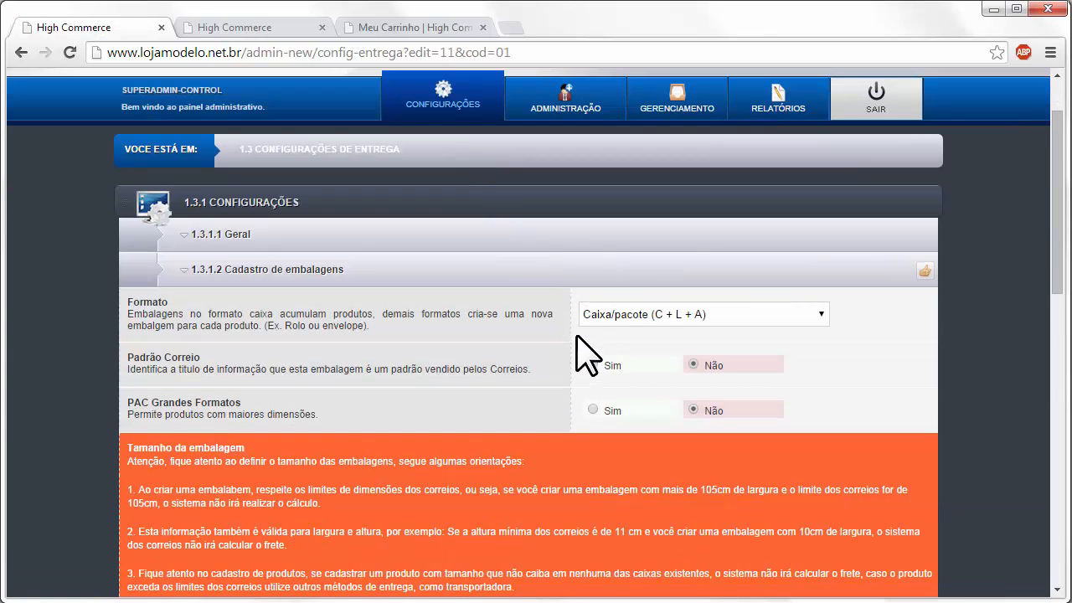
click(658, 314)
click(692, 332)
click(593, 365)
click(695, 365)
- Check the Taxa de erro field, then collapse Cadastro de embalagens without saving
scroll(607, 389, down, 3)
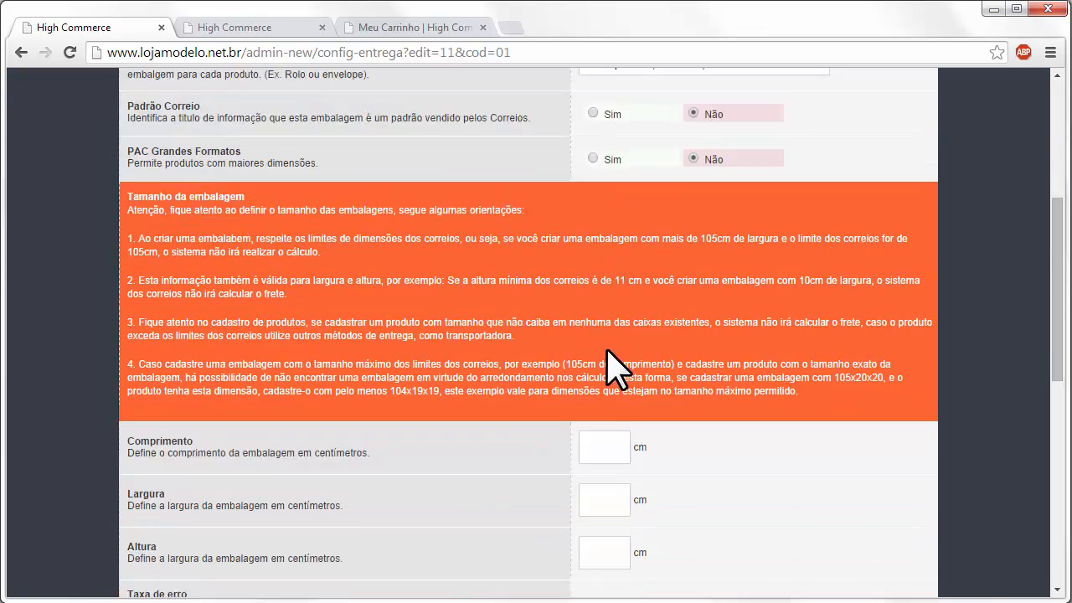
scroll(611, 369, down, 2)
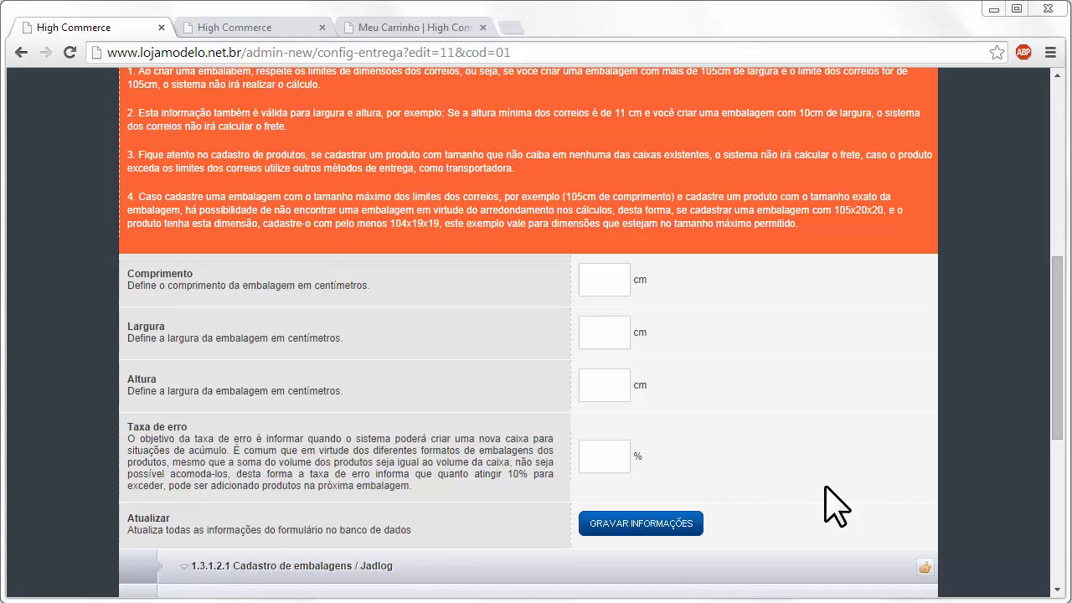
click(618, 463)
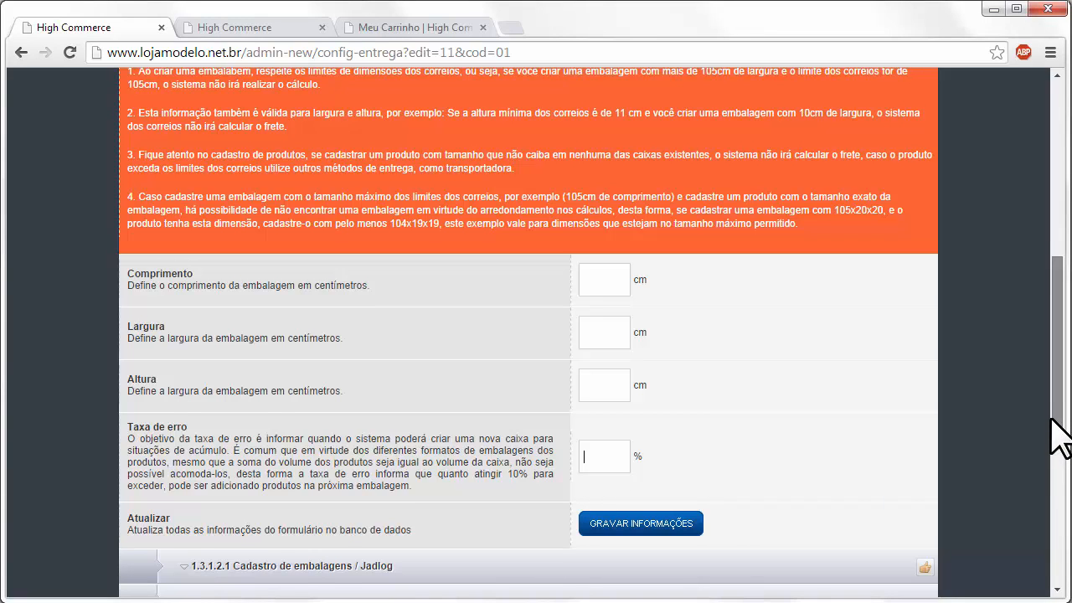
drag(1055, 427, 1059, 442)
scroll(549, 431, up, 3)
scroll(536, 419, up, 5)
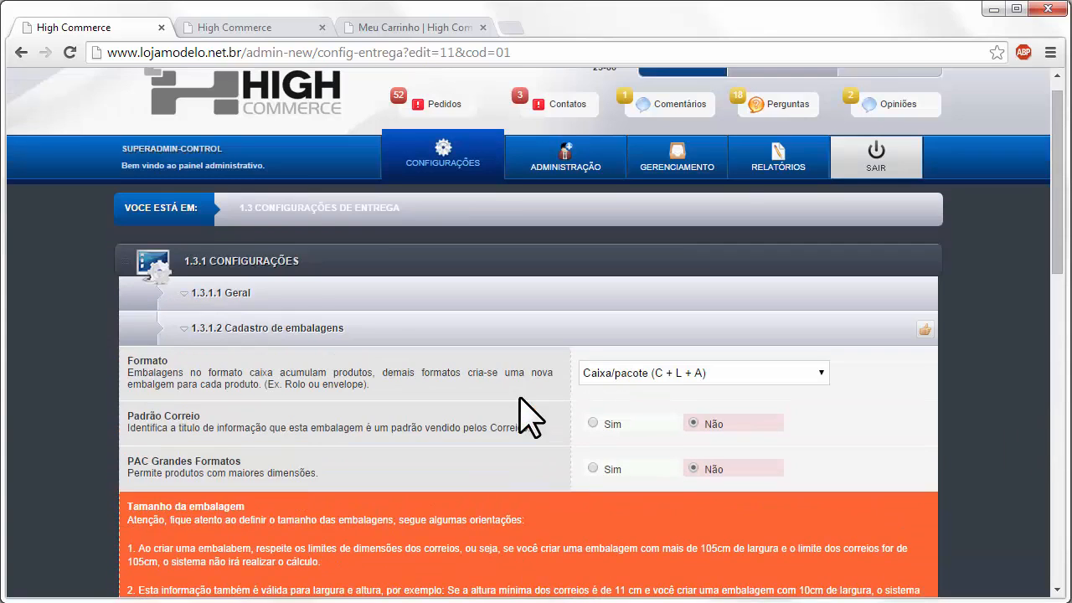
click(387, 356)
click(389, 355)
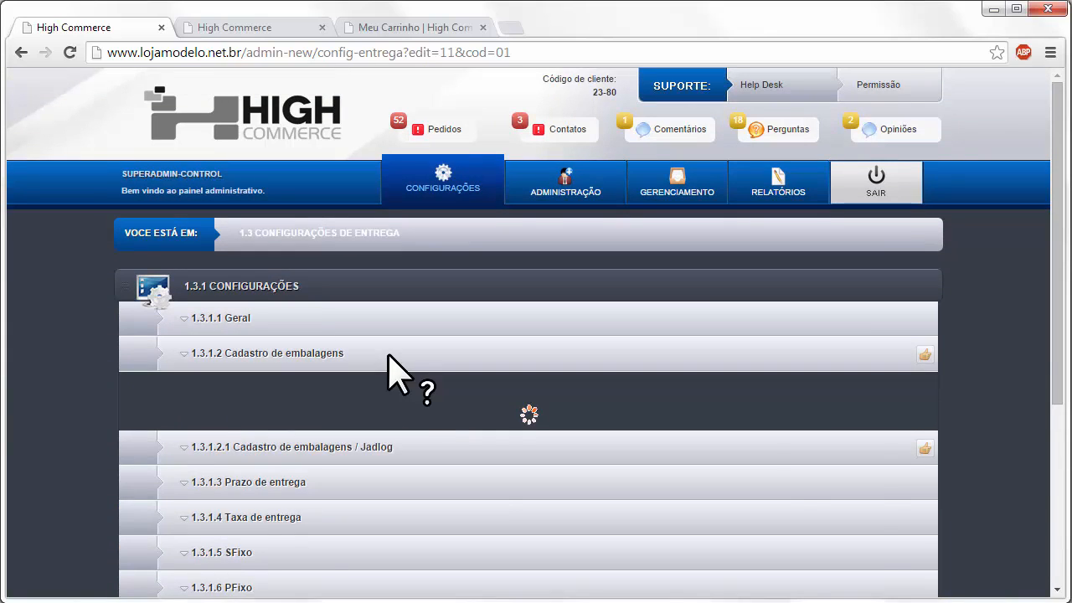
scroll(404, 373, down, 5)
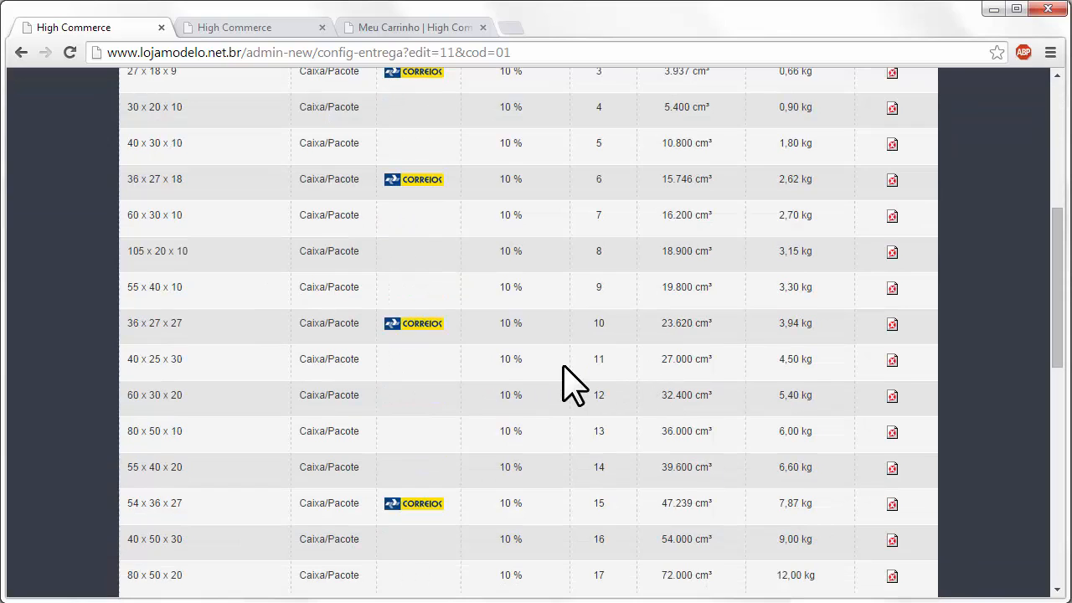
scroll(562, 383, up, 3)
click(363, 187)
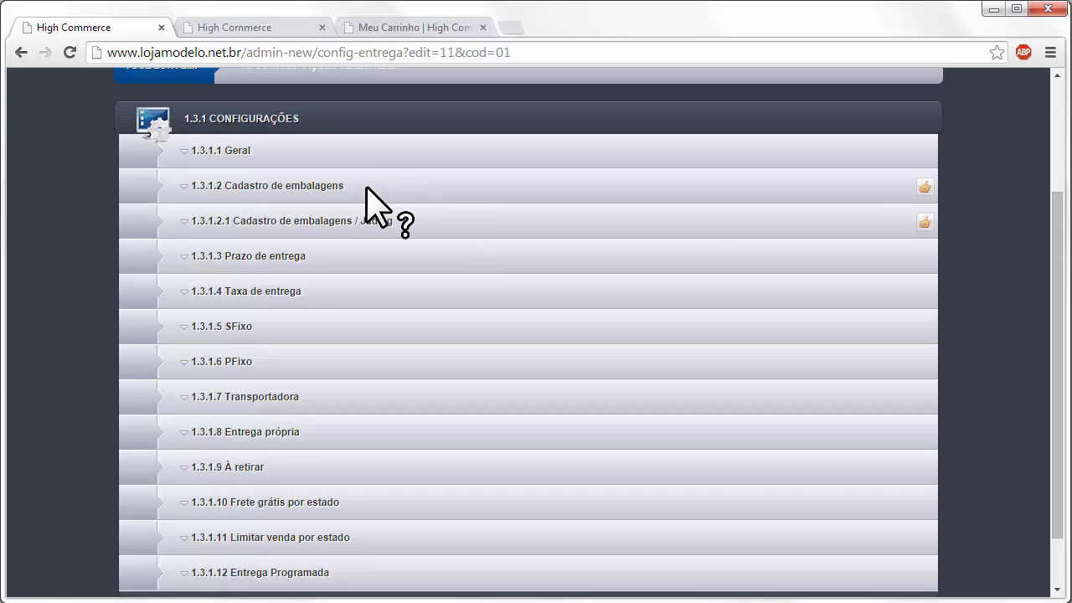
- Check the Jadlog packaging sizes, then expand Prazo de entrega showing SEDEX 3, PAC 15, SEDEX 10 1
click(412, 222)
scroll(411, 251, down, 3)
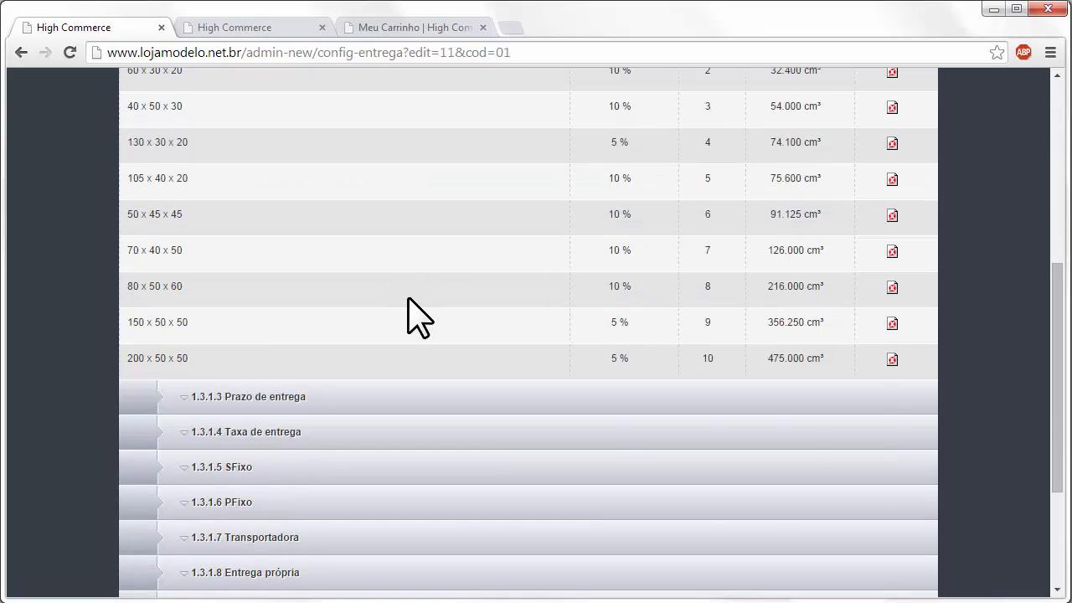
scroll(411, 310, up, 3)
click(428, 224)
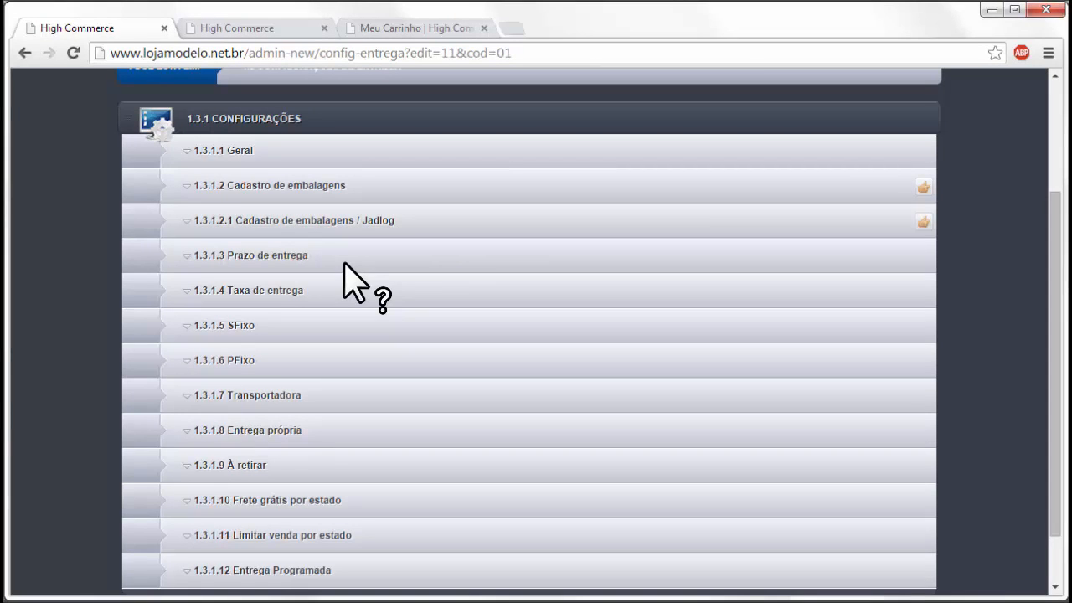
click(344, 264)
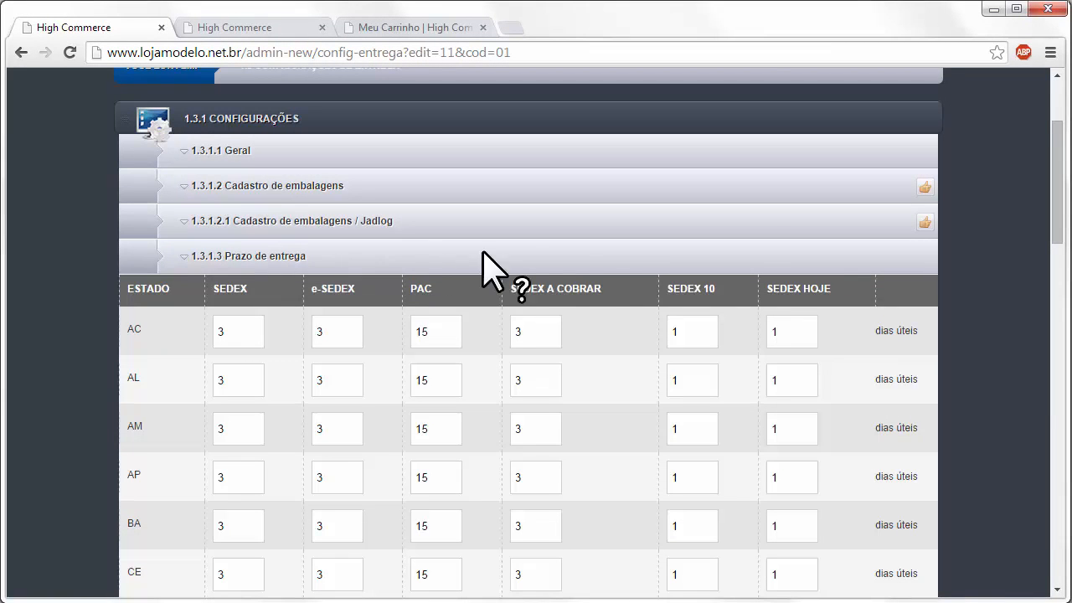
- Compare with the shipping quotes in the Meu Carrinho tab, then return to the admin settings
scroll(726, 312, down, 1)
click(402, 27)
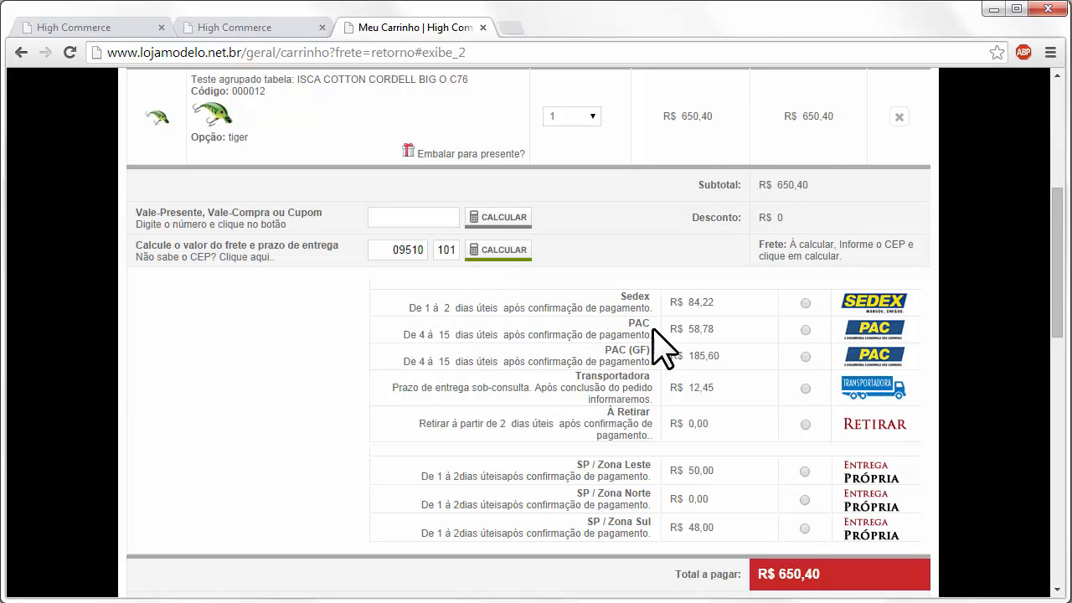
click(84, 26)
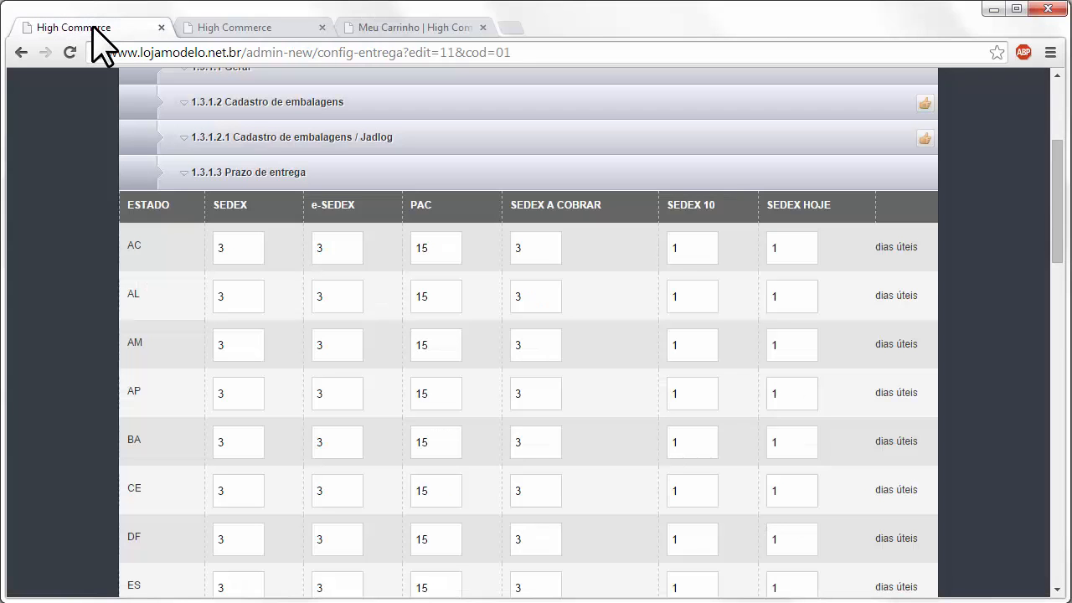
- Inspect SP's PAC value of 15 days, then collapse the Prazo de entrega section unchanged
scroll(439, 322, down, 8)
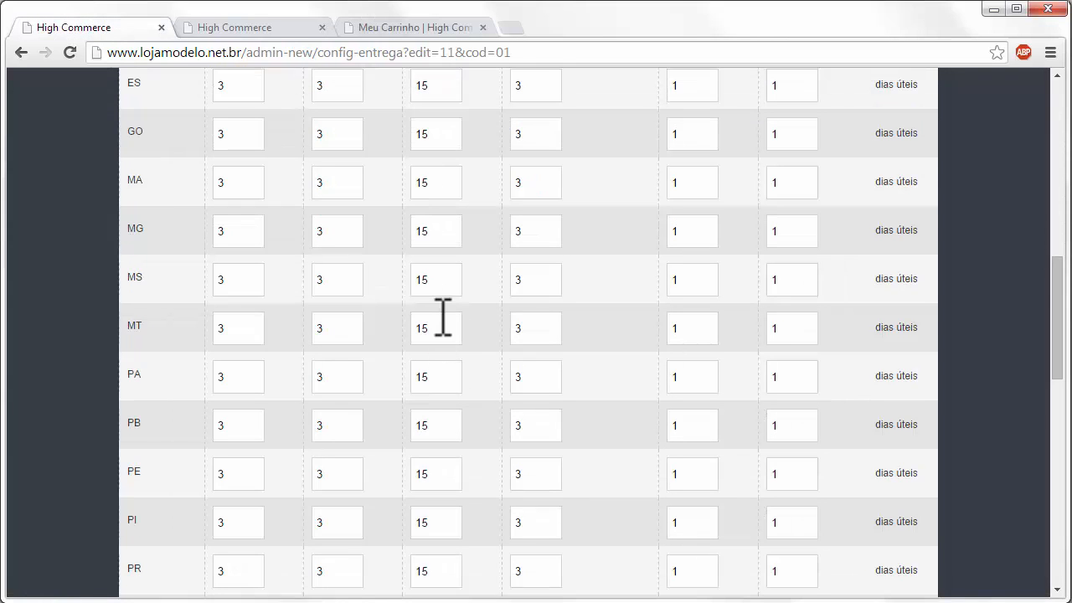
scroll(442, 319, down, 4)
double_click(426, 374)
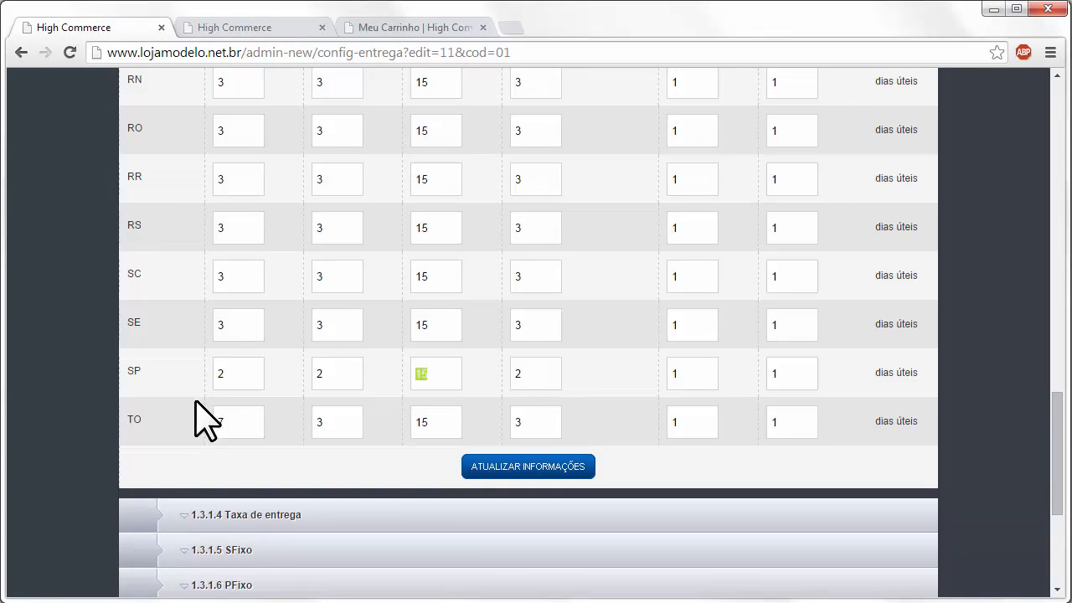
click(451, 371)
drag(1053, 410, 1033, 180)
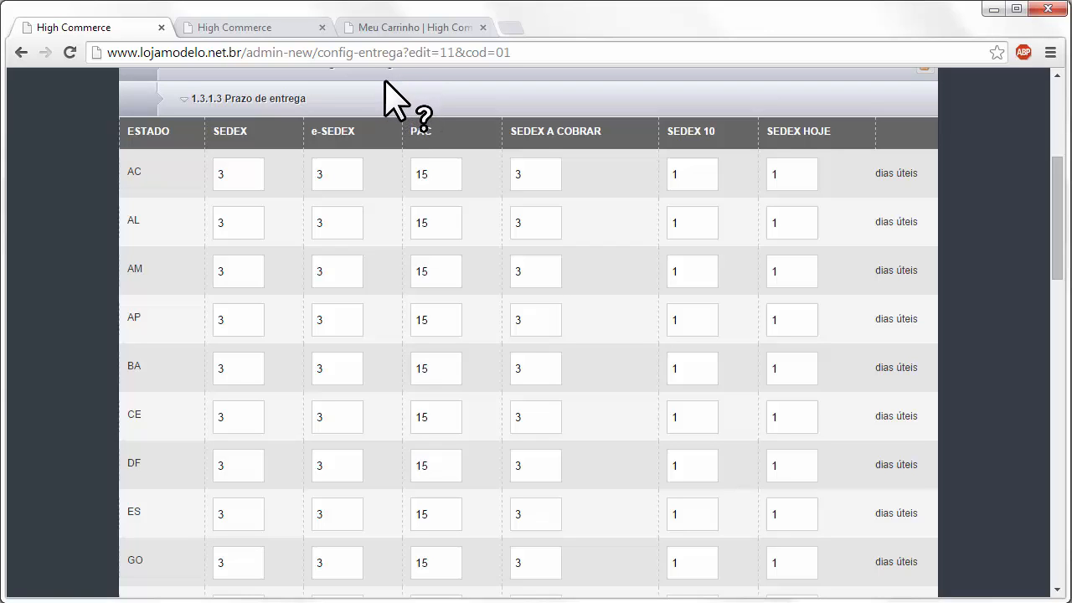
click(467, 101)
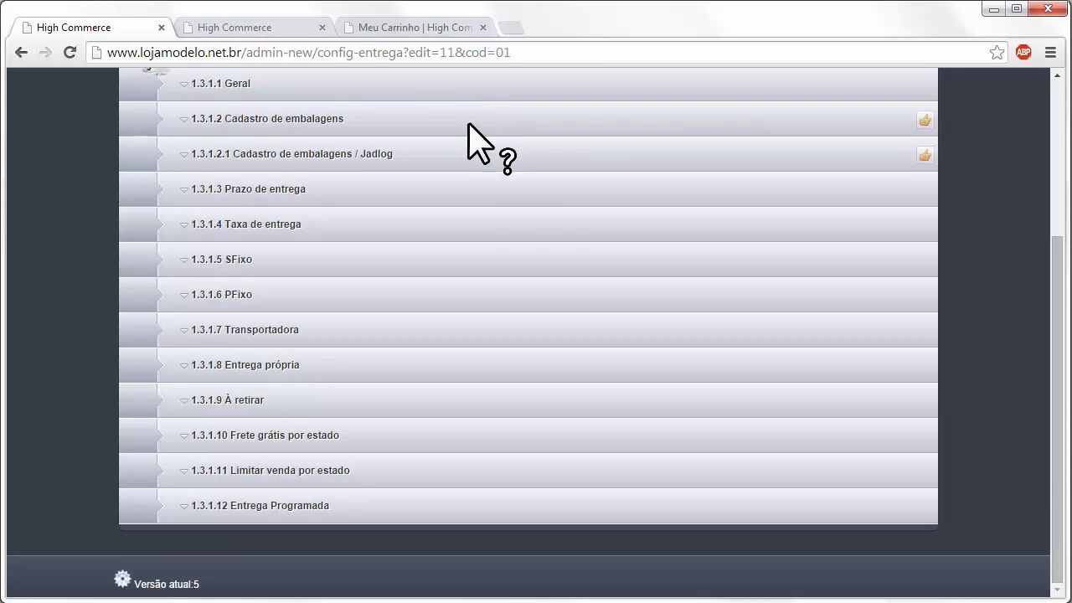
click(360, 225)
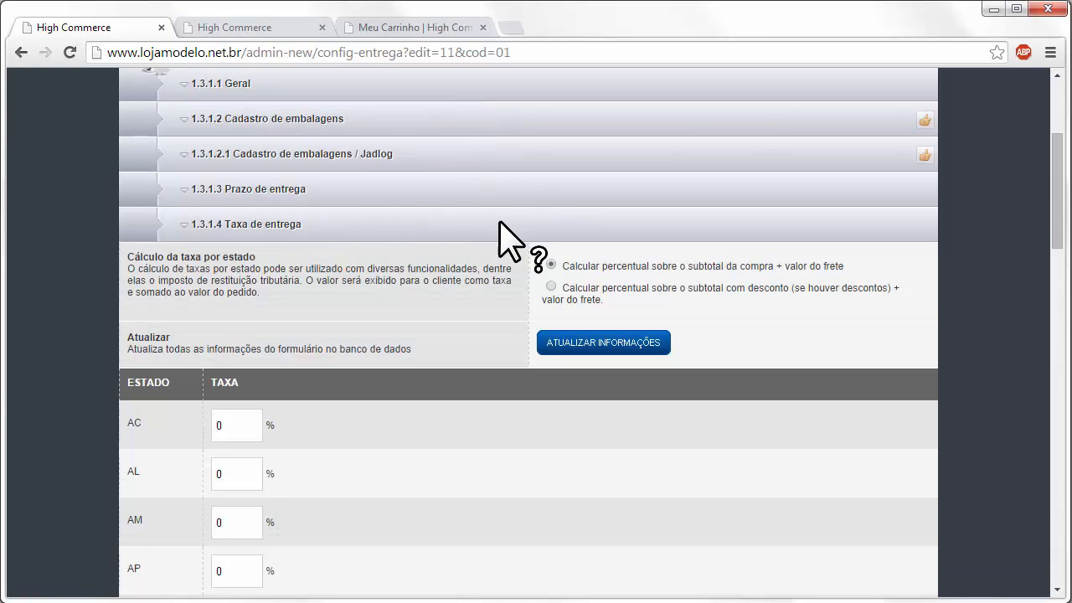
scroll(462, 225, down, 2)
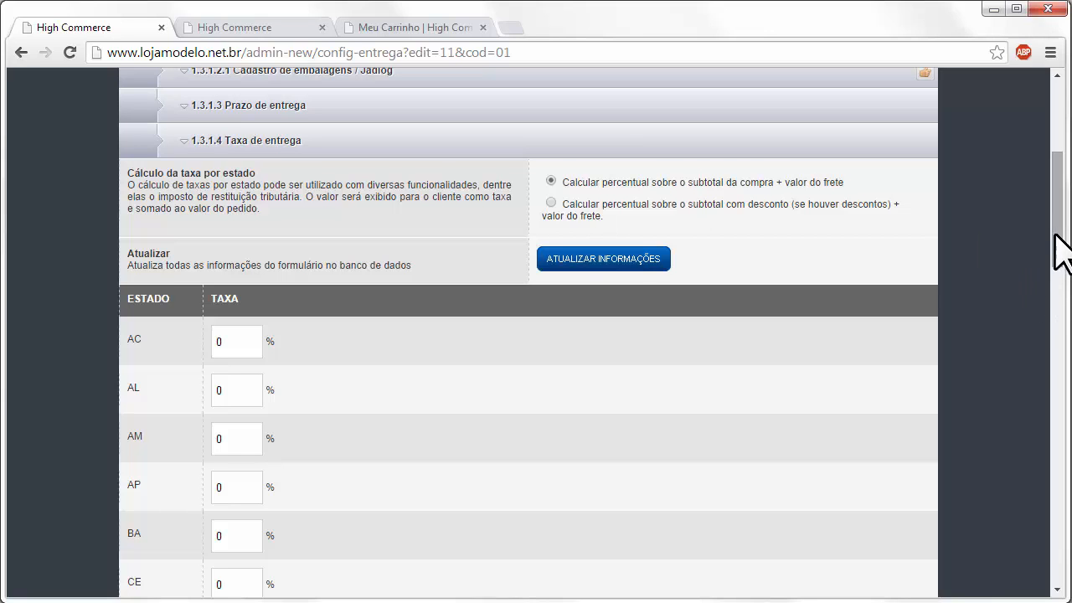
drag(1057, 251, 1049, 484)
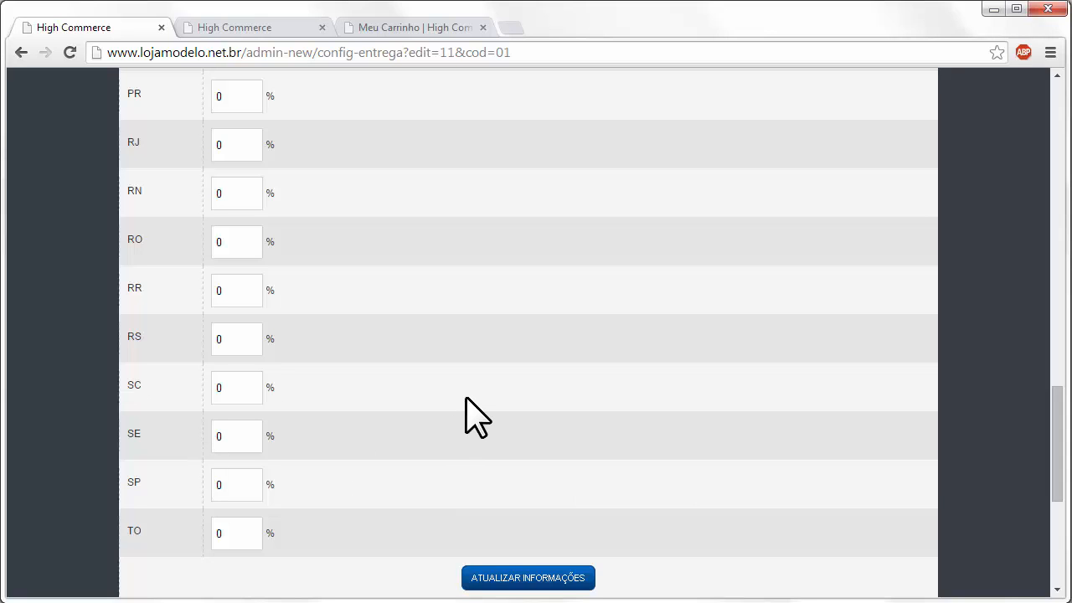
scroll(536, 335, up, 10)
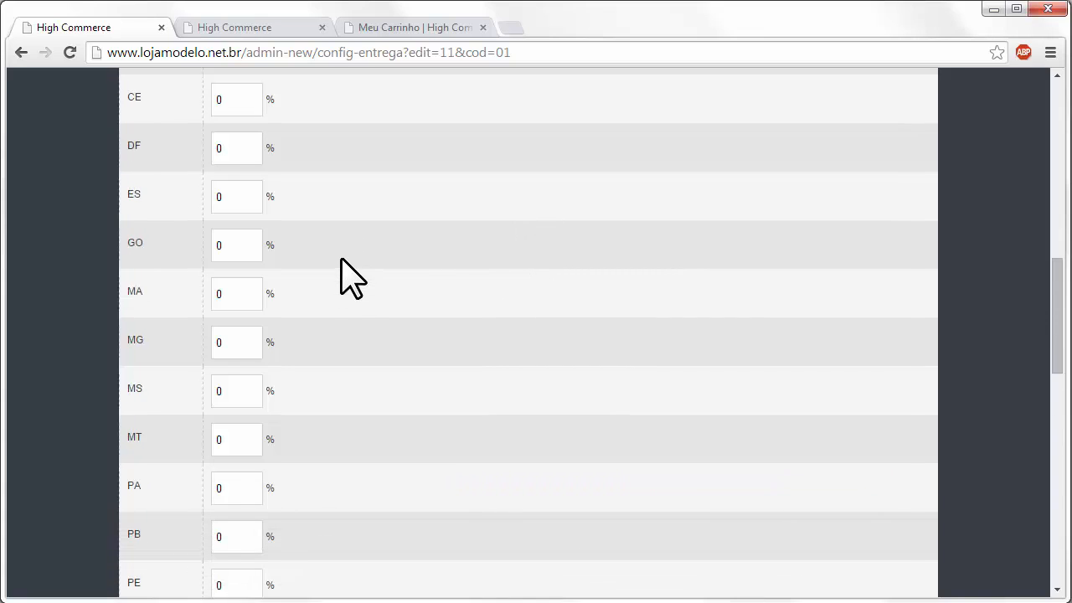
scroll(335, 257, up, 3)
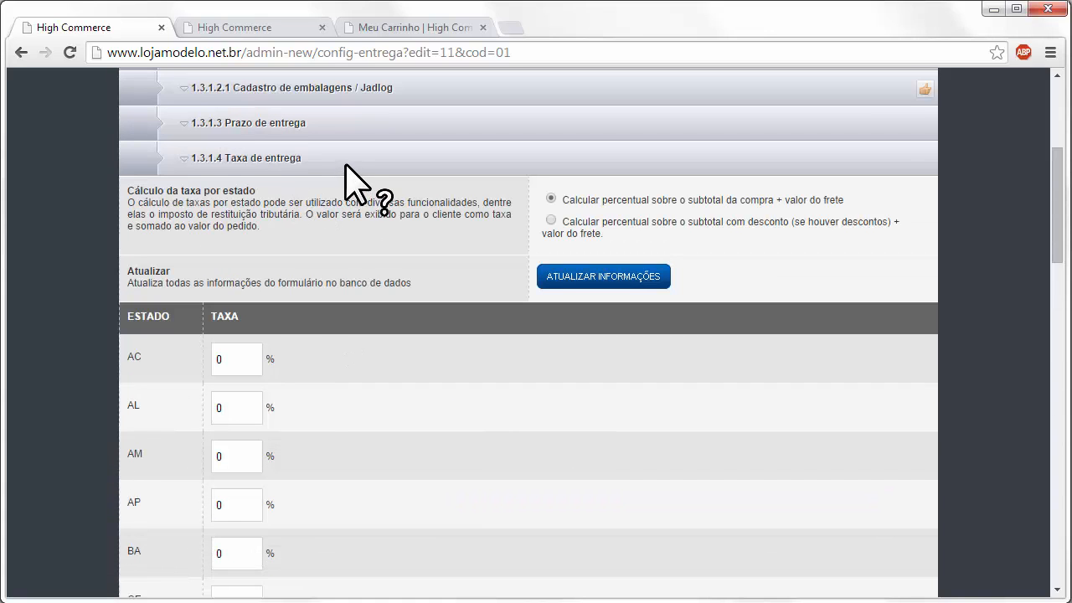
click(347, 163)
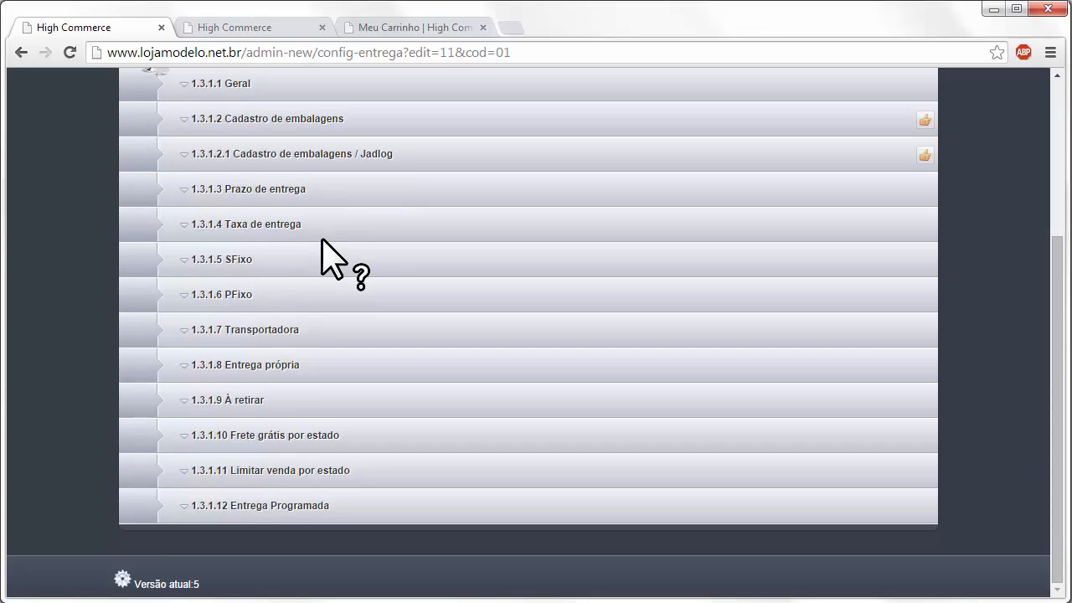
- Open the SFixo table and inspect SP's rates: 18,20 Capital/Capital and 1,20 per extra kg
click(281, 259)
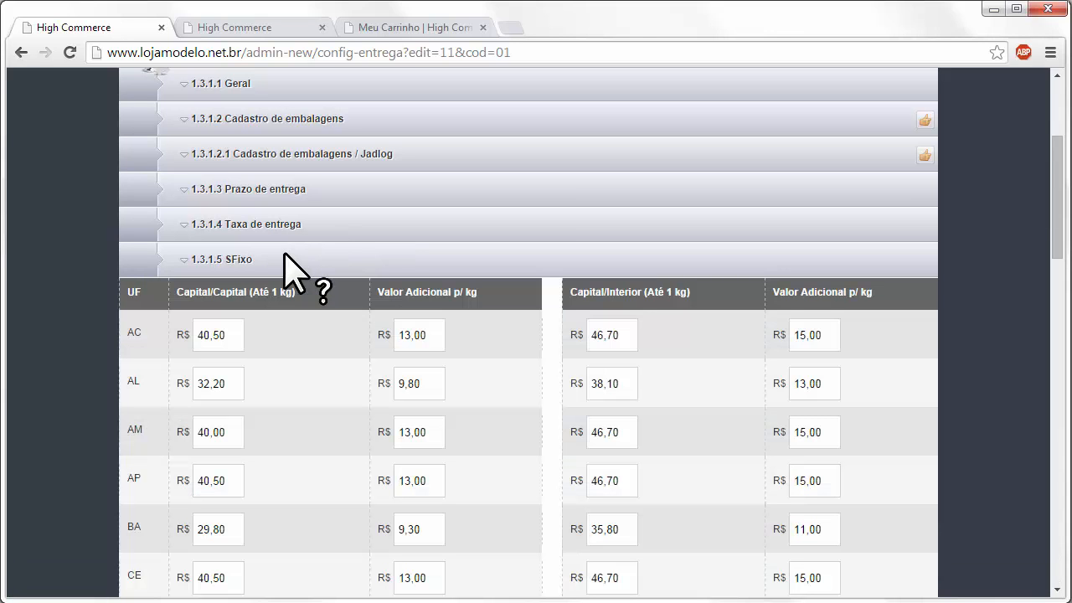
drag(1055, 253, 1050, 291)
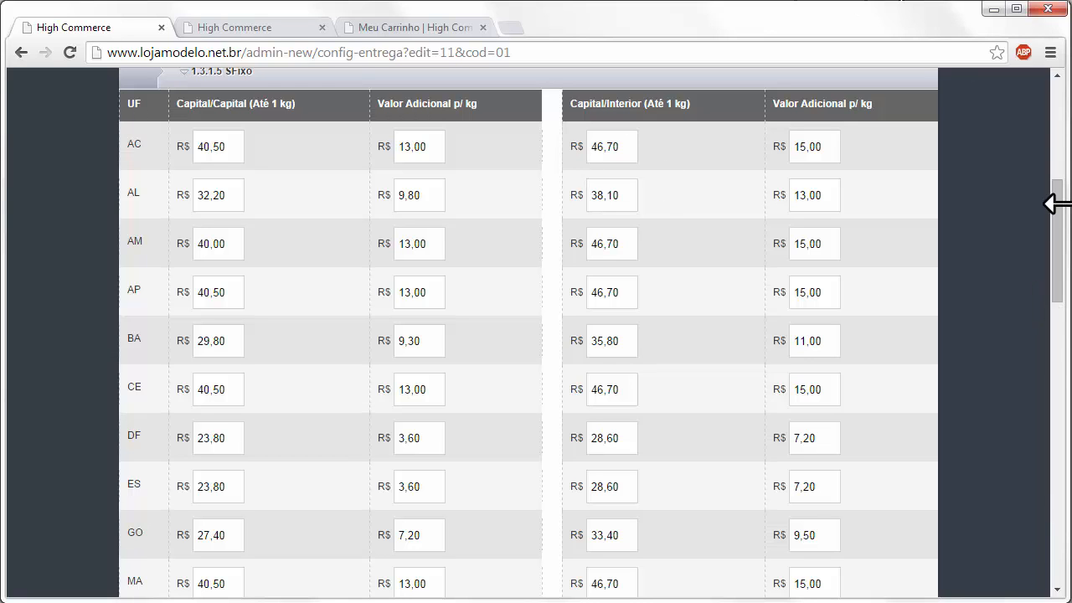
drag(1053, 227, 1047, 419)
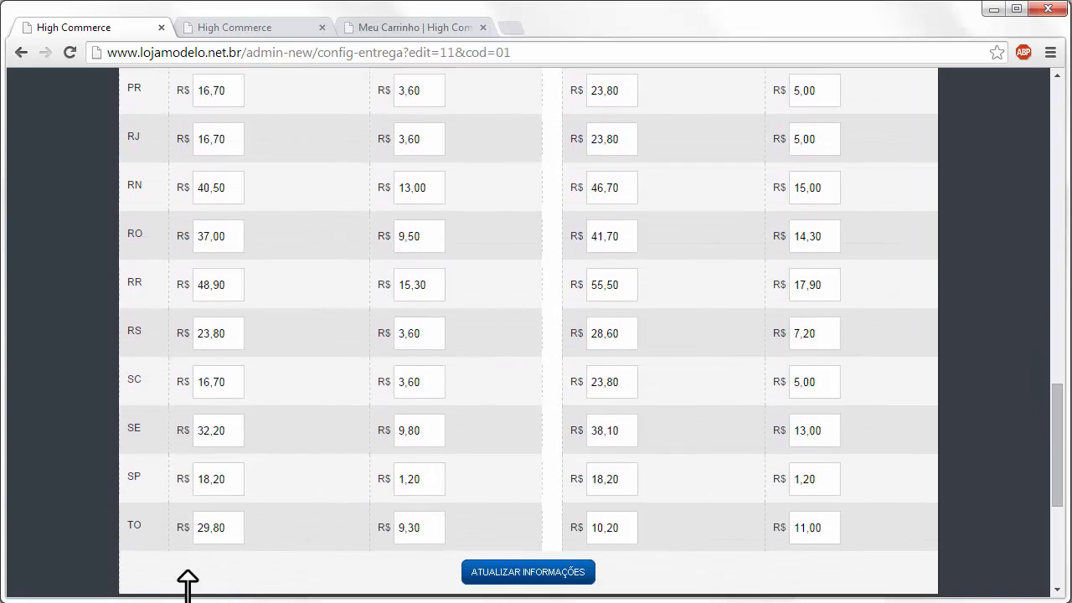
drag(234, 478, 7, 485)
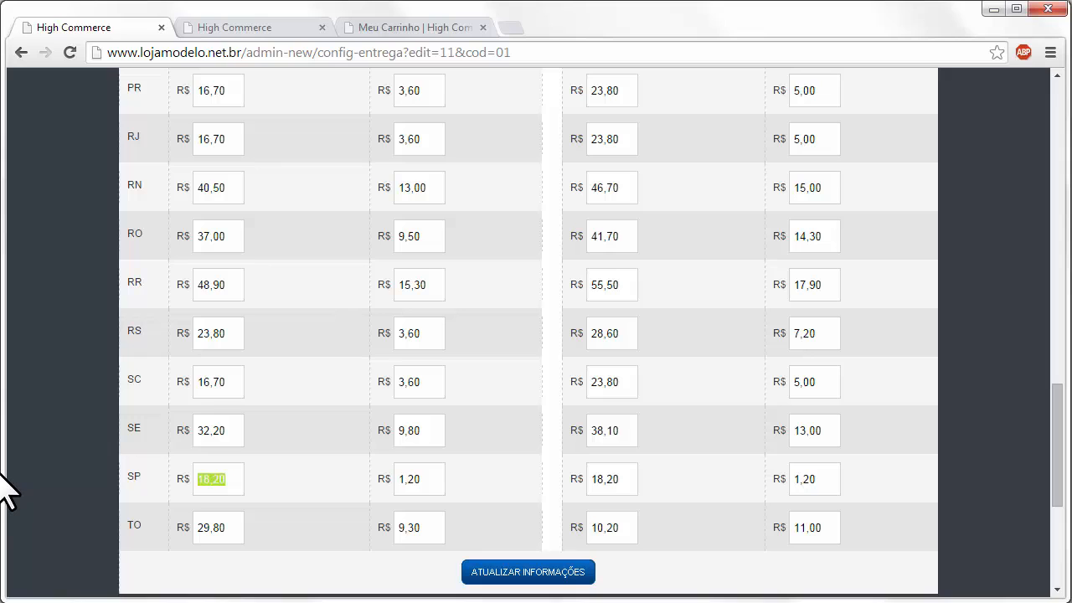
drag(440, 478, 334, 479)
click(334, 476)
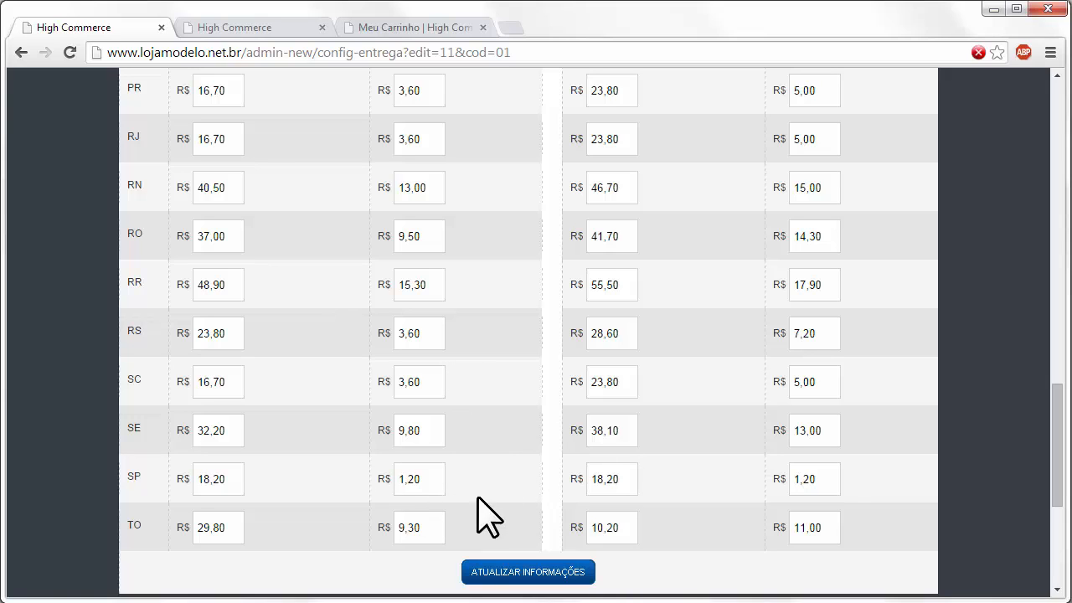
double_click(423, 483)
click(299, 473)
double_click(243, 477)
double_click(397, 479)
click(427, 480)
- Collapse the SFixo table so all sections through Entrega Programada are listed
scroll(323, 358, up, 10)
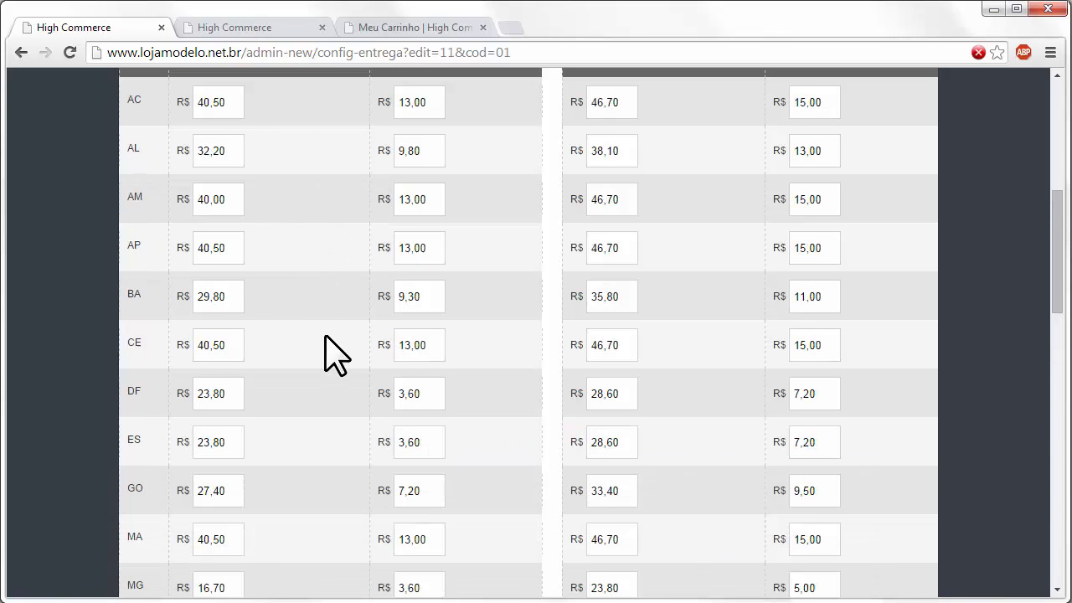
scroll(334, 356, up, 2)
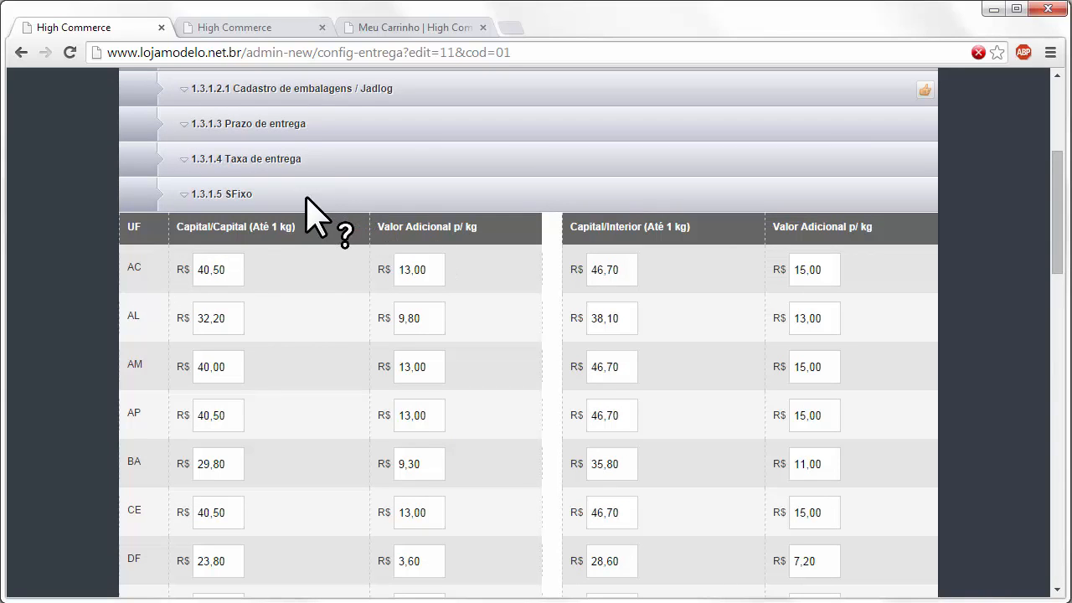
click(289, 198)
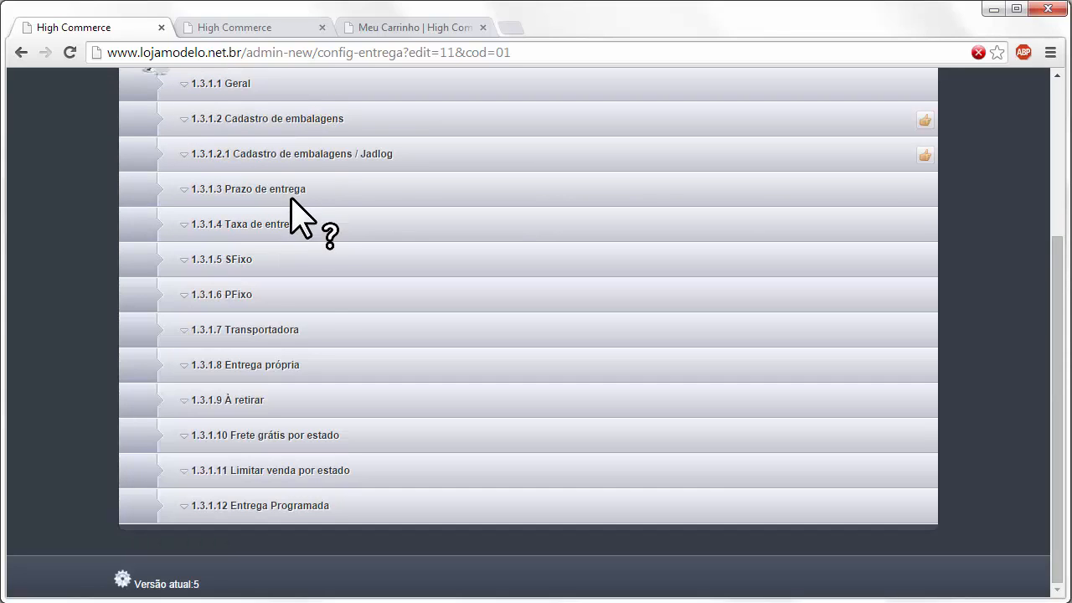
- Glance at PFixo, open Transportadora in a new tab and show Braspress's per-state tables
click(284, 293)
click(286, 293)
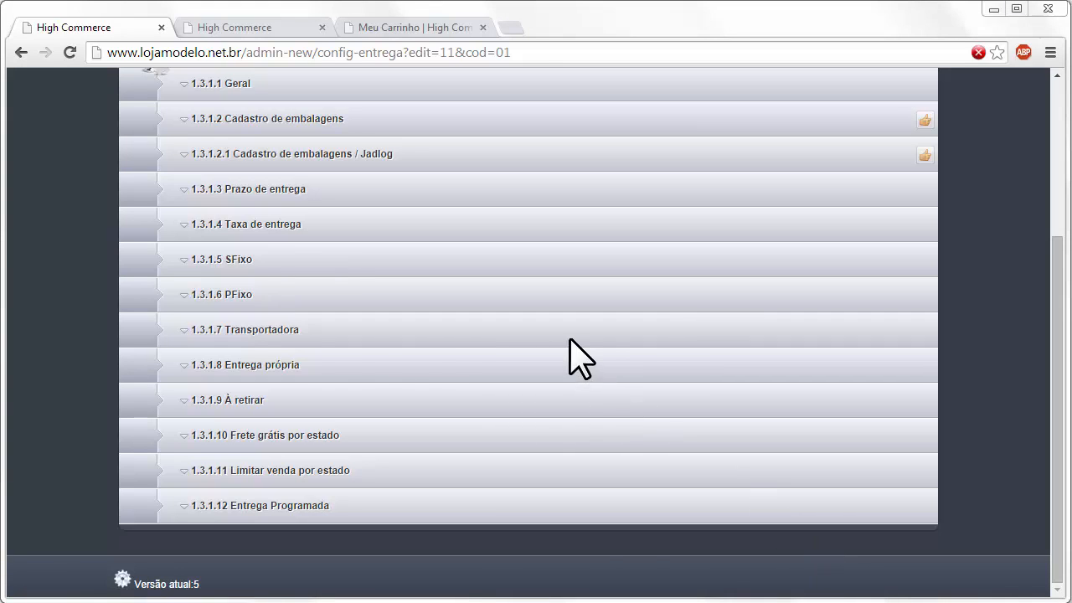
click(339, 327)
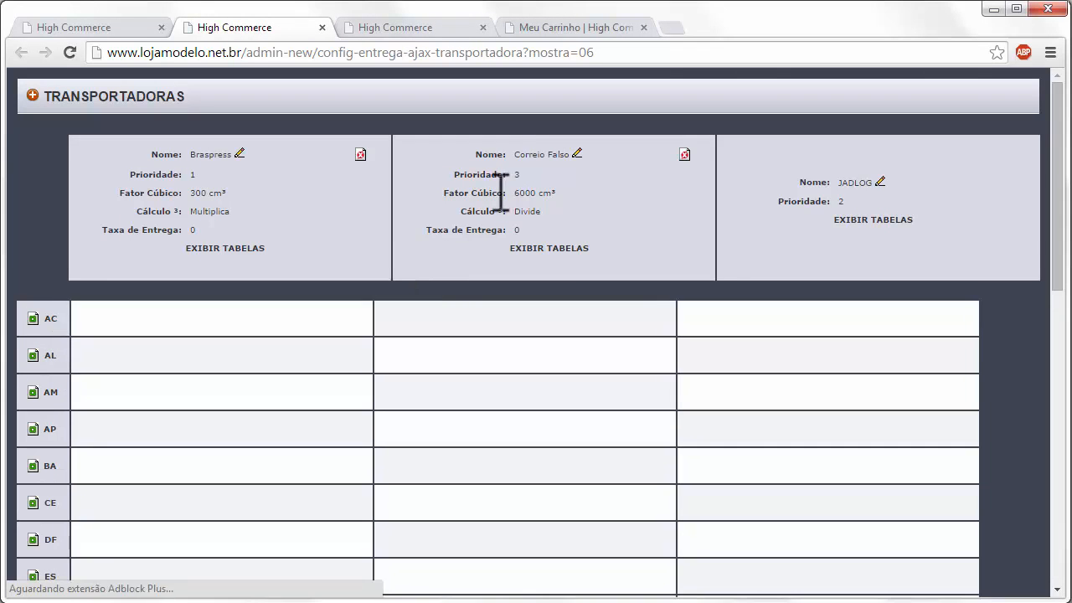
click(252, 249)
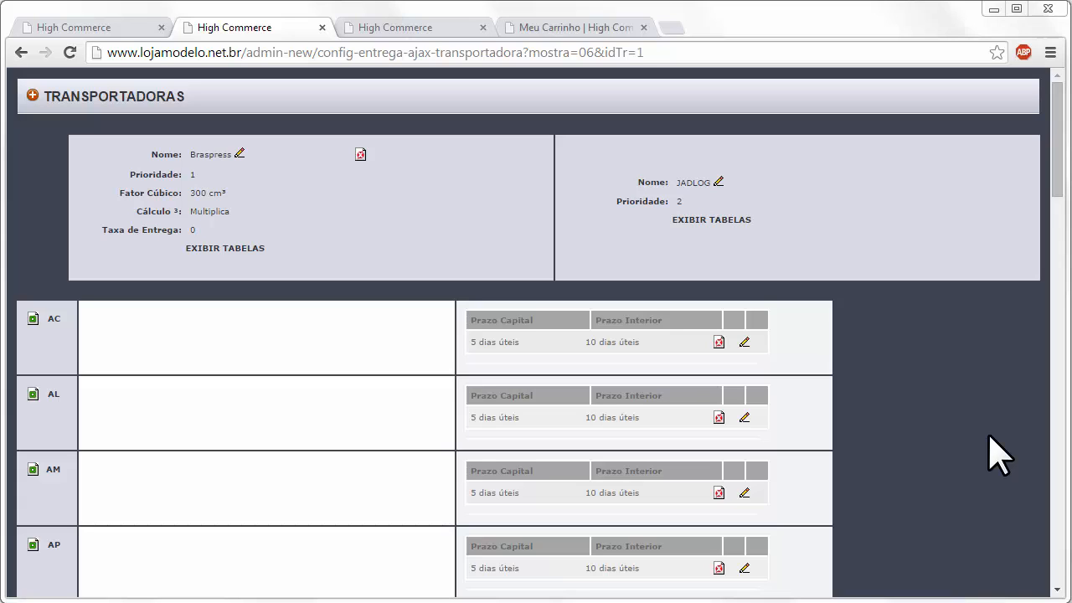
click(213, 249)
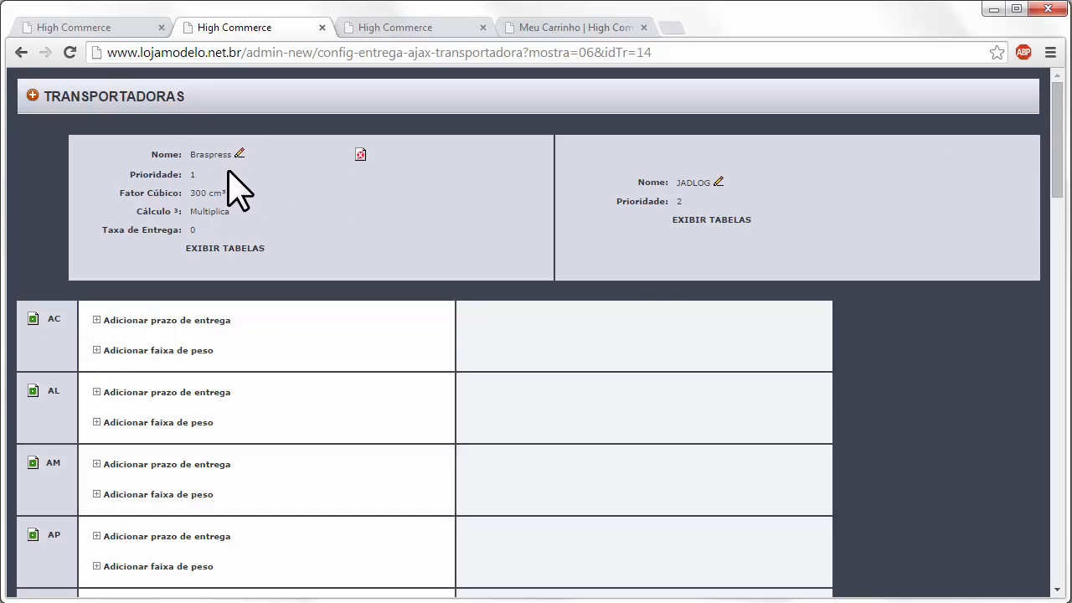
- Start a new carrier named Trans Teste and set its priority to 10
click(34, 96)
click(447, 149)
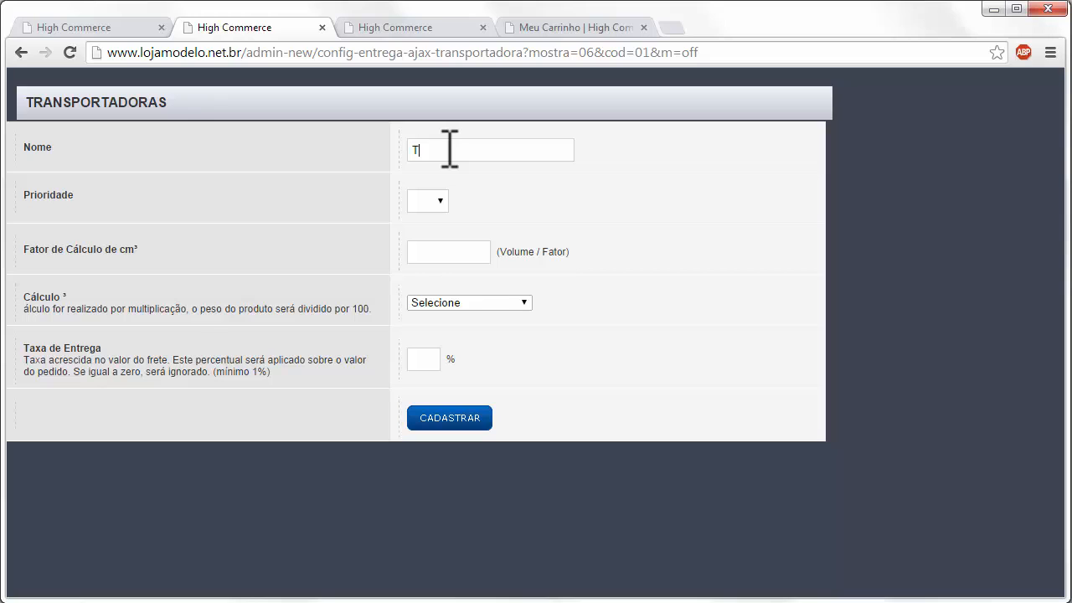
click(434, 201)
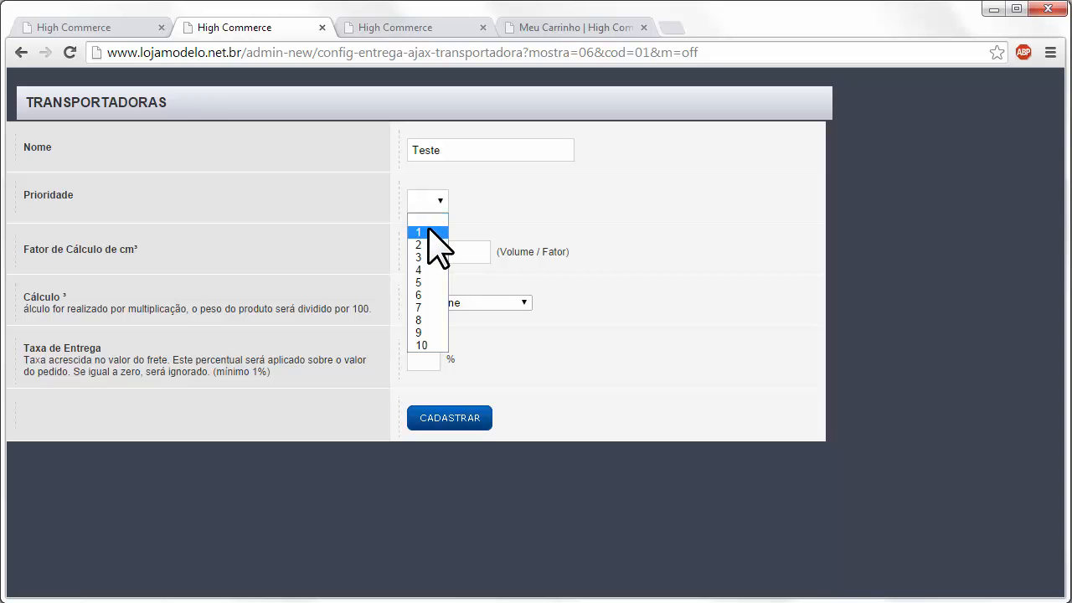
click(430, 232)
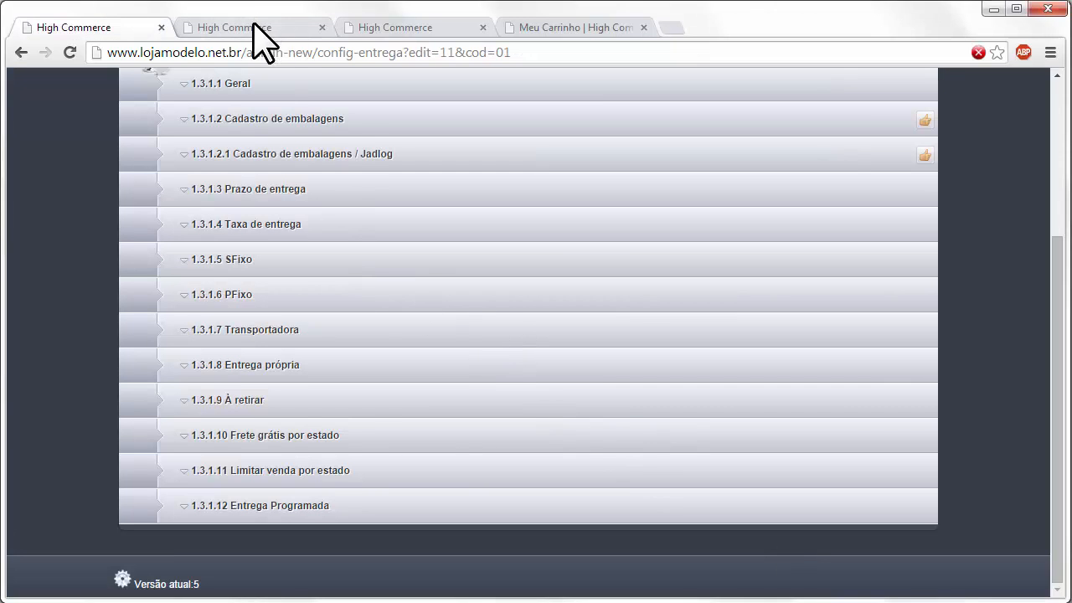
click(256, 34)
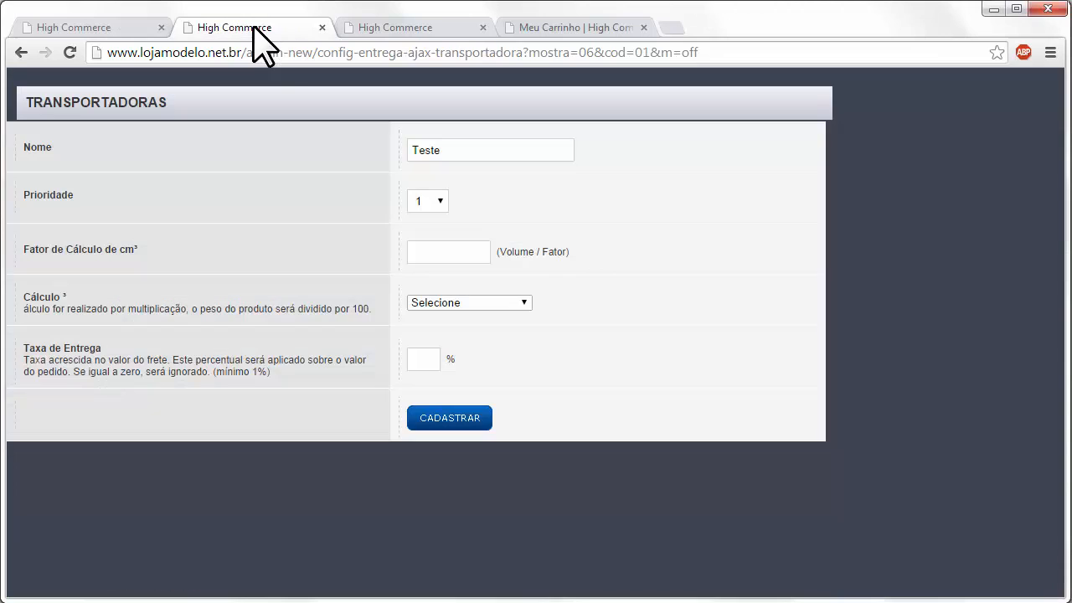
click(433, 207)
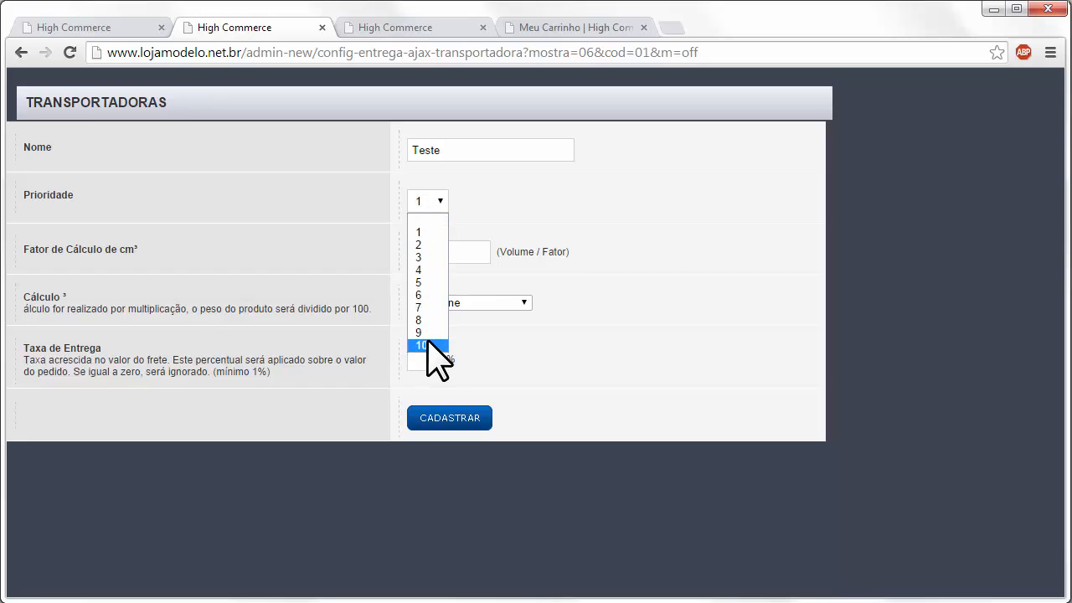
click(427, 345)
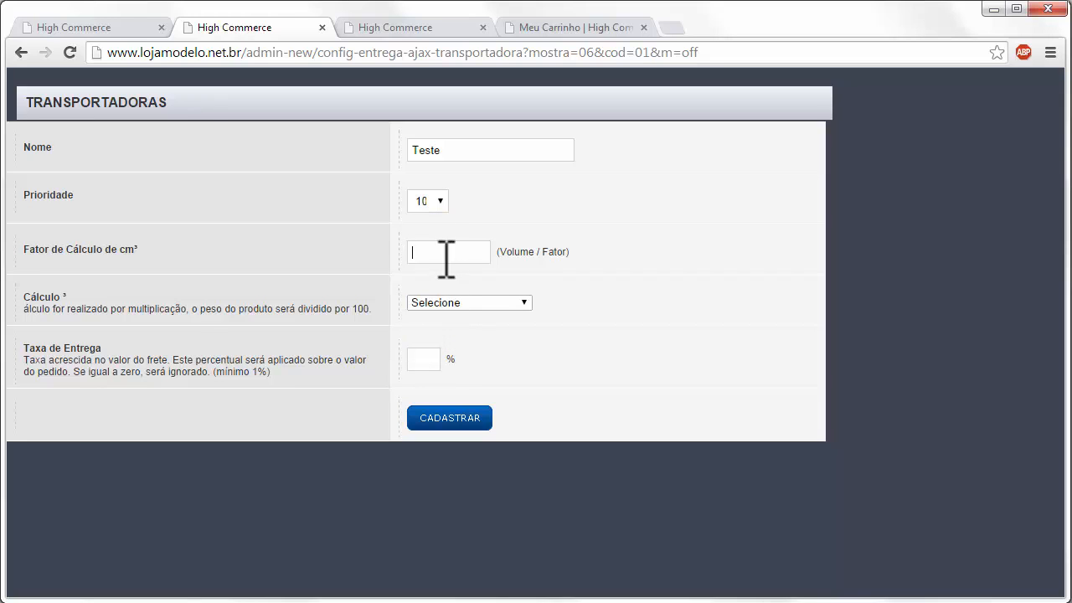
- Choose Divisão calculation, cubic factor 6000 and a 10% delivery fee, then save the carrier
click(450, 304)
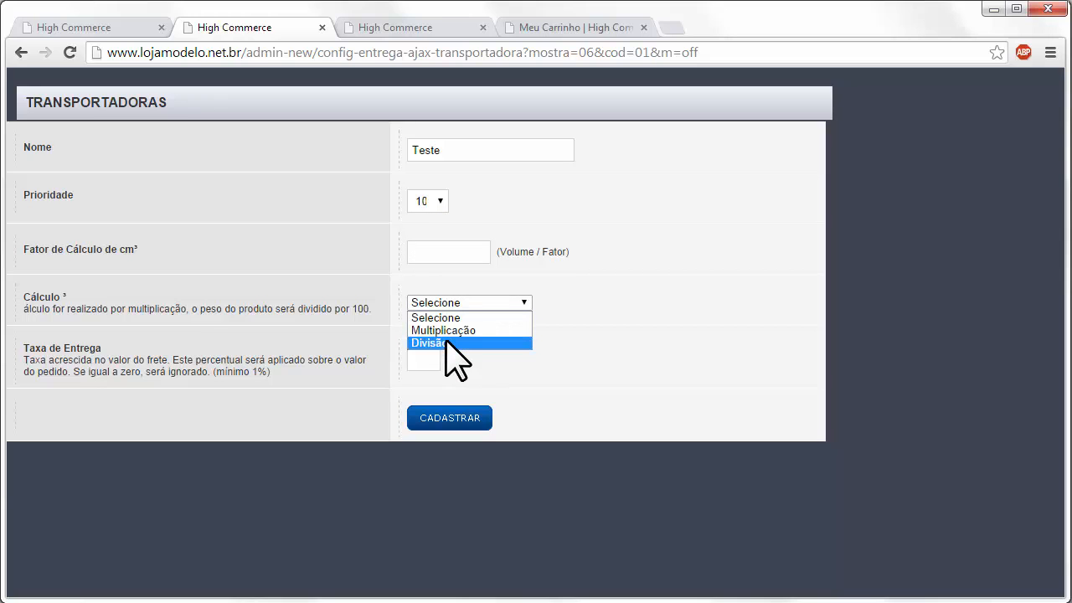
click(452, 344)
click(433, 255)
text(6000)
key(Tab)
text(10)
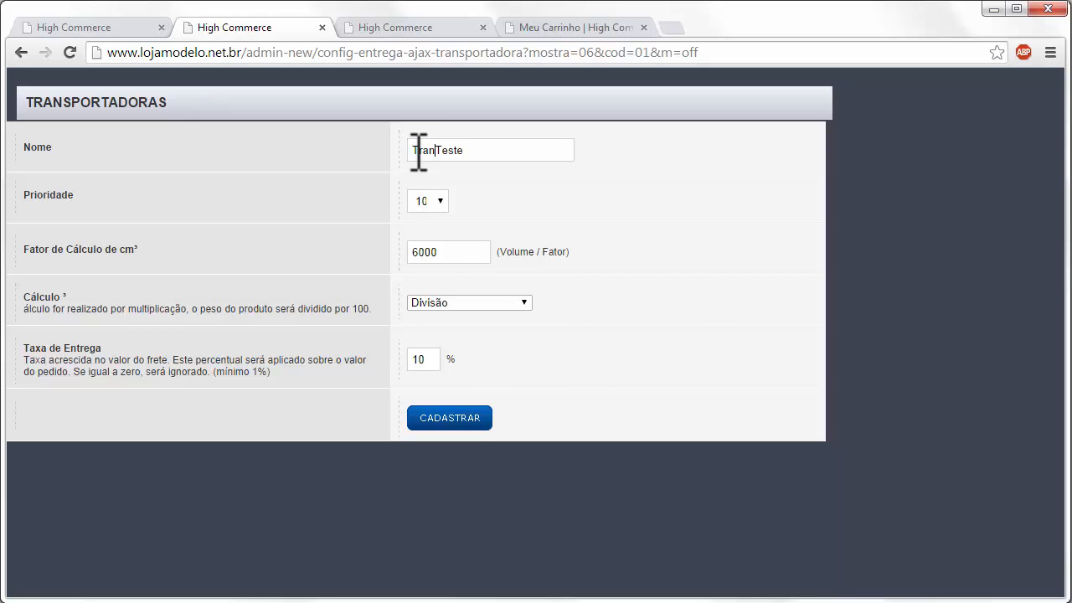
click(439, 418)
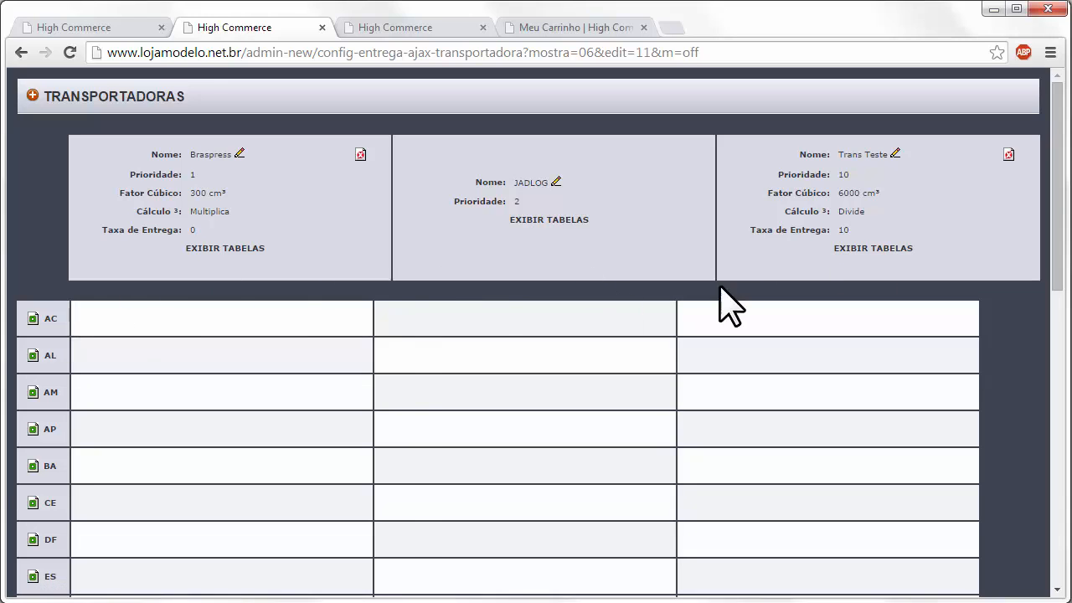
- Add Trans Teste's AC delivery time: 10 business days to the capital, 15 to the interior
click(870, 249)
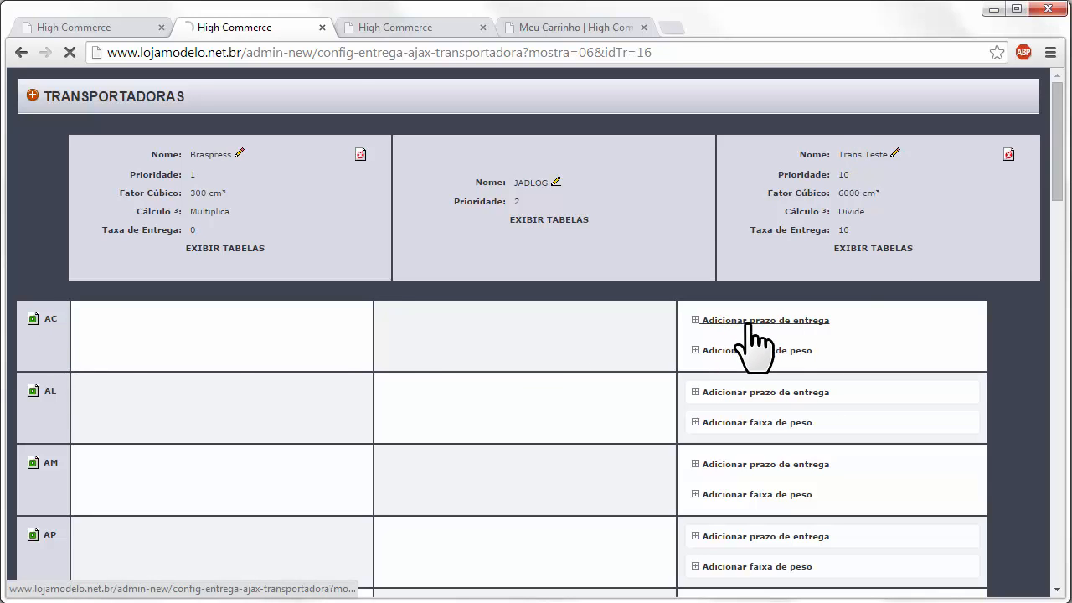
click(713, 321)
click(459, 87)
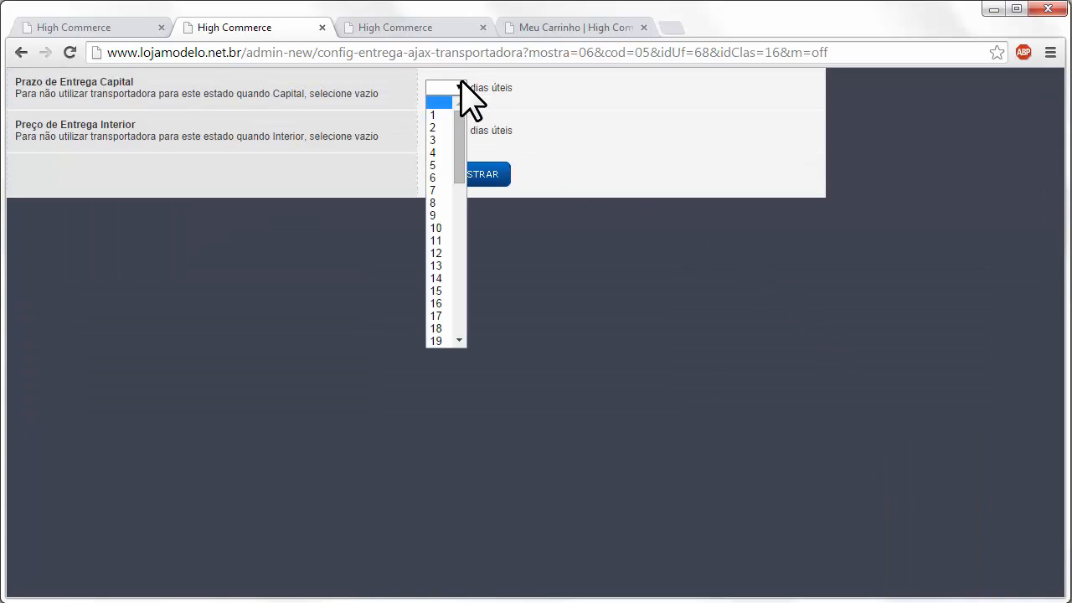
click(443, 227)
click(447, 130)
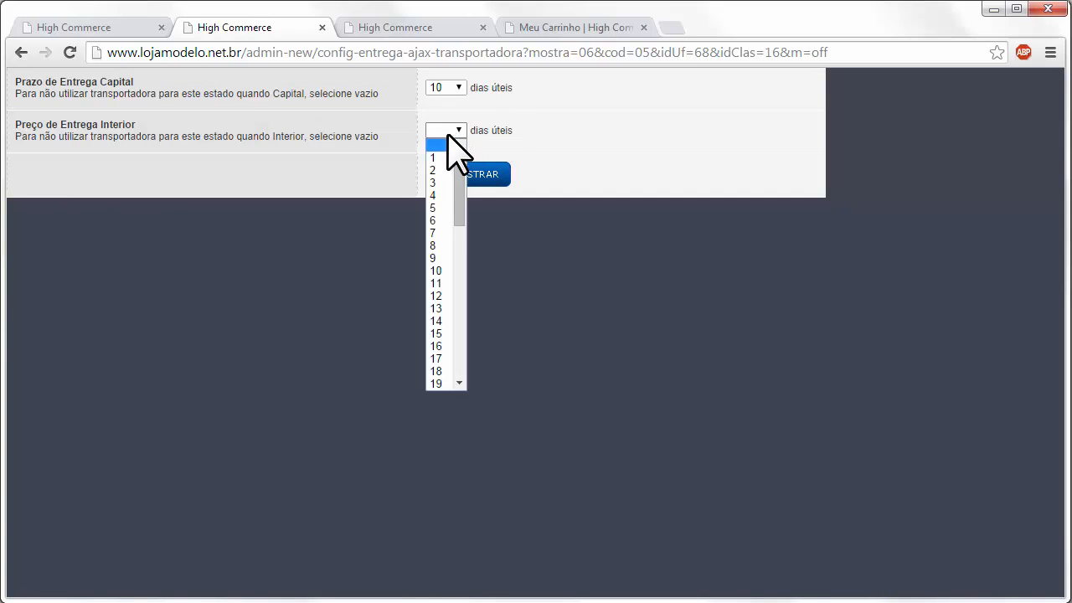
click(442, 333)
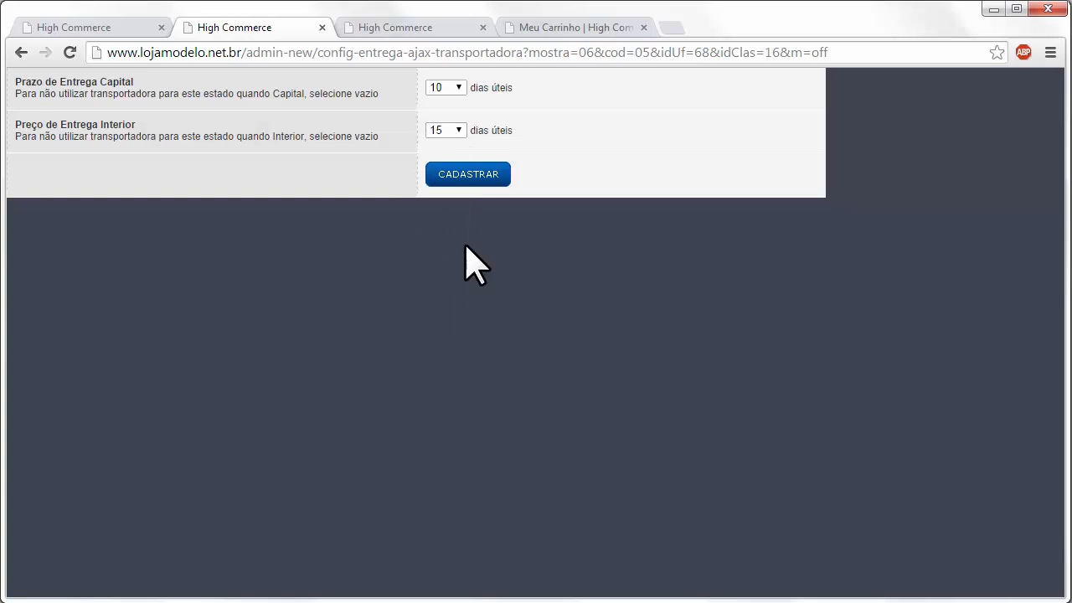
click(468, 175)
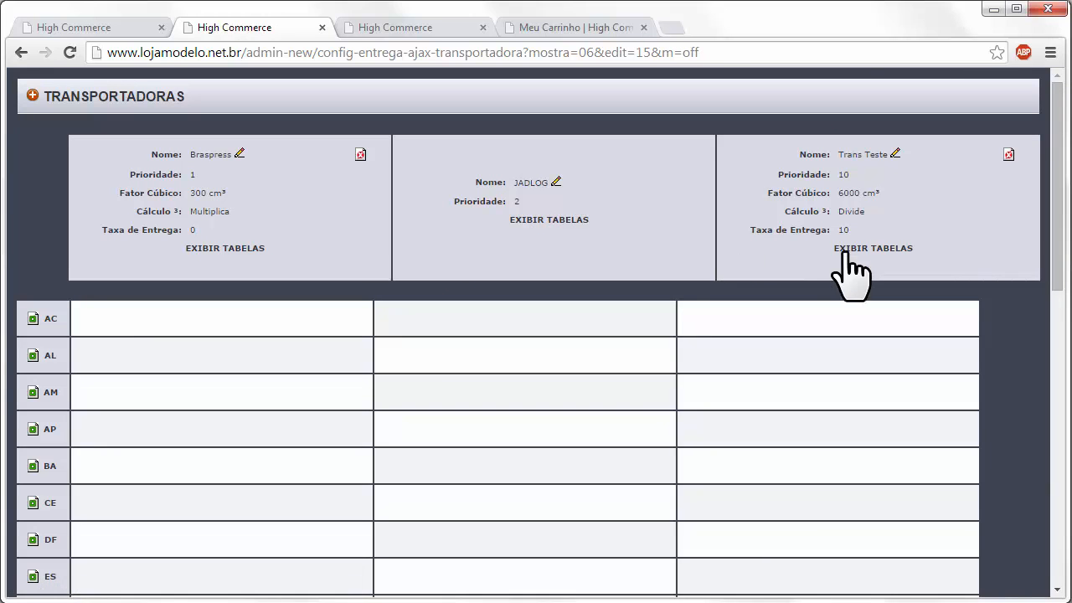
click(871, 255)
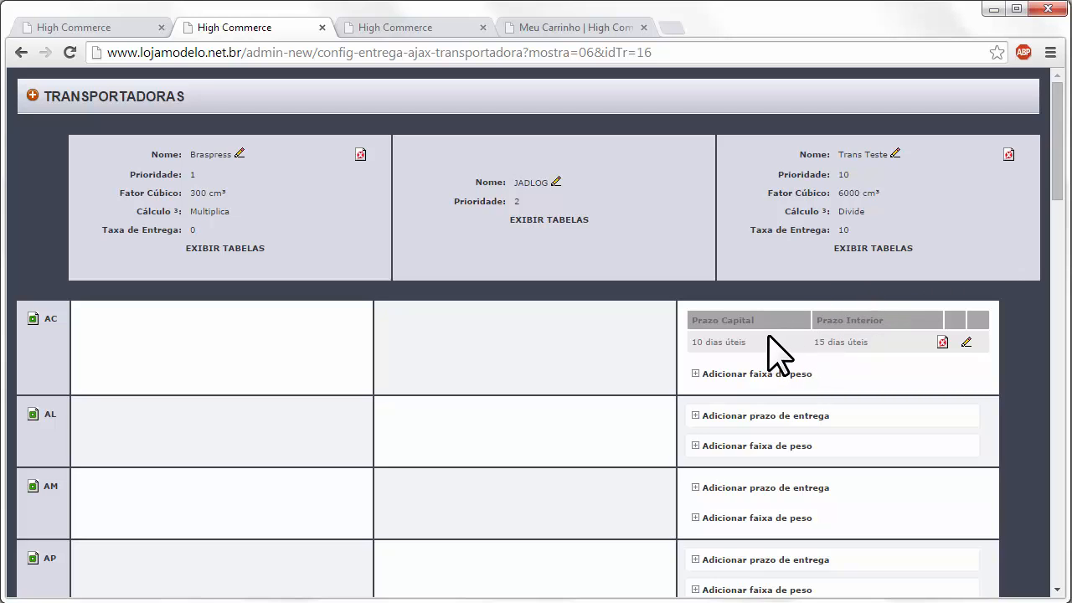
- Add the first AC weight range, 0–1 kg at R$ 15,00 capital and R$ 20,00 interior
click(749, 375)
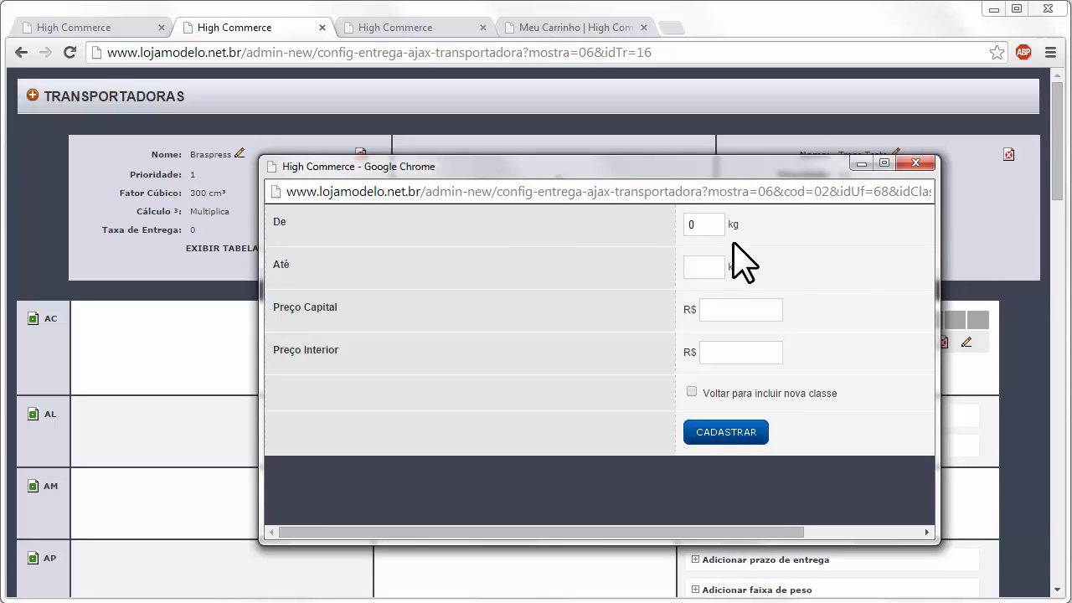
click(712, 268)
click(712, 311)
click(693, 392)
click(725, 432)
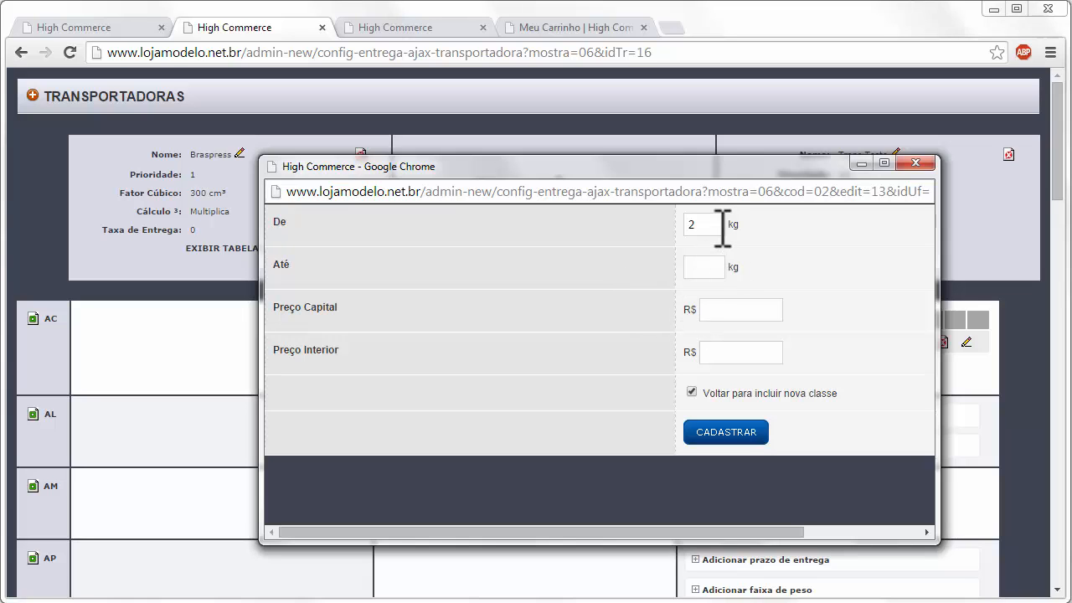
- Add the second AC weight range, 1,01–2 kg at R$ 30,00/40,00, and reload the page
drag(721, 225, 636, 238)
click(717, 268)
click(742, 310)
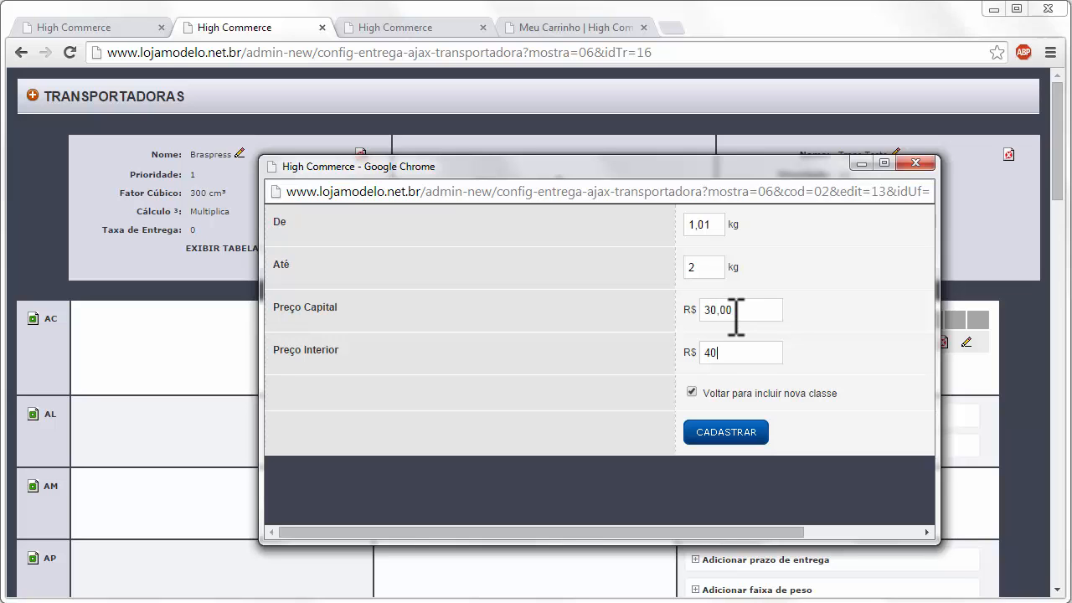
click(691, 392)
click(912, 165)
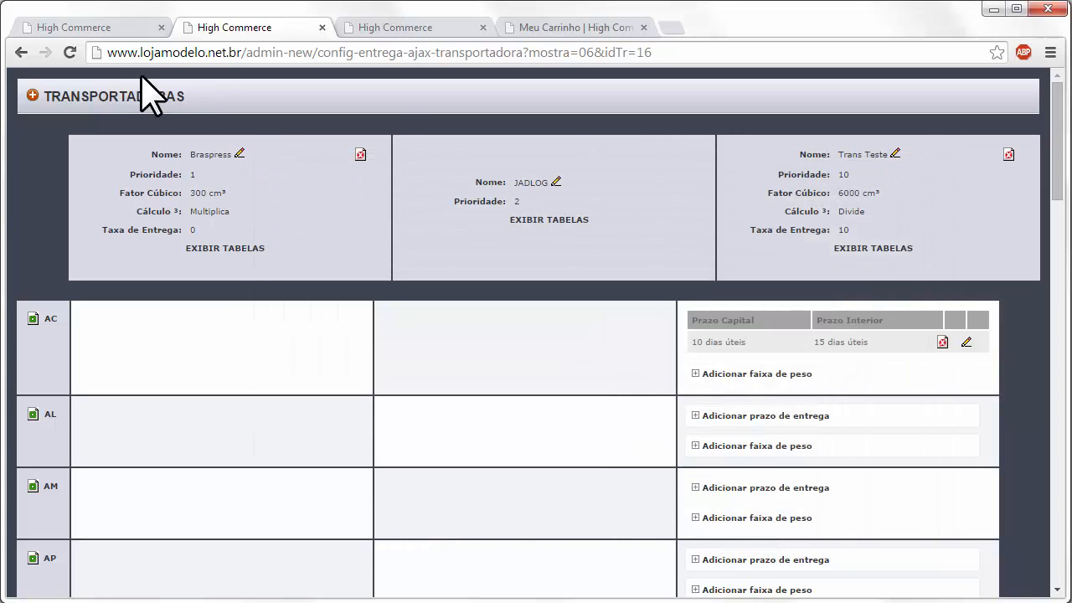
click(71, 53)
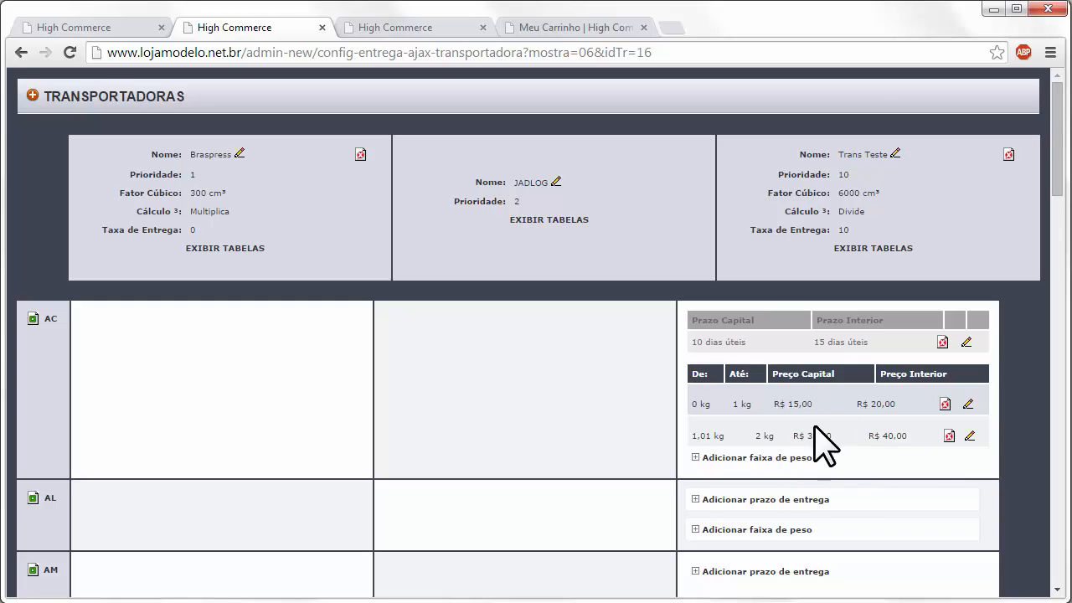
drag(1052, 152, 1011, 146)
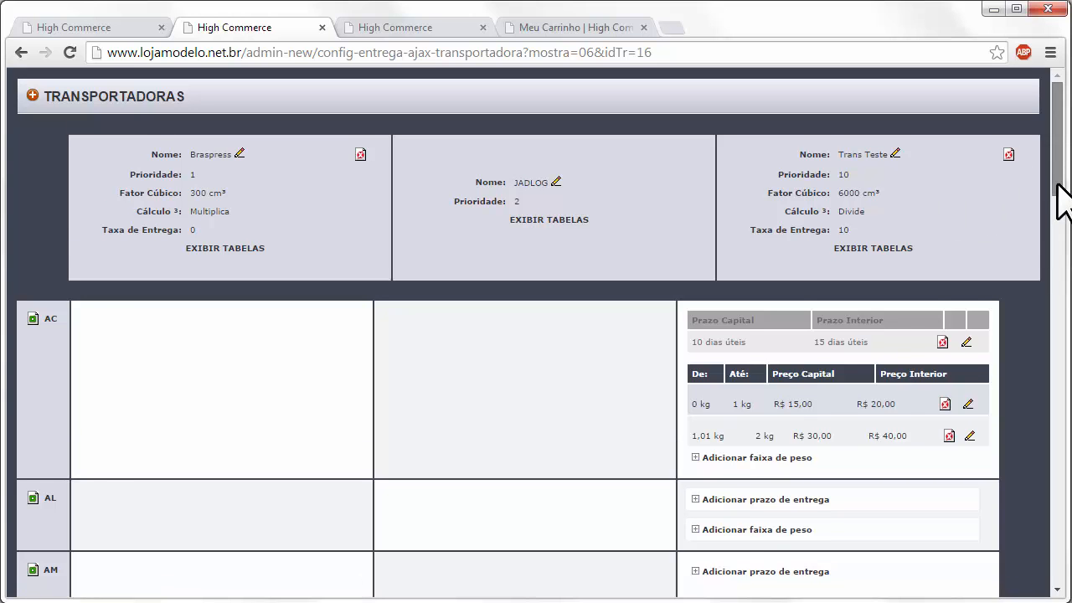
drag(1057, 184, 943, 558)
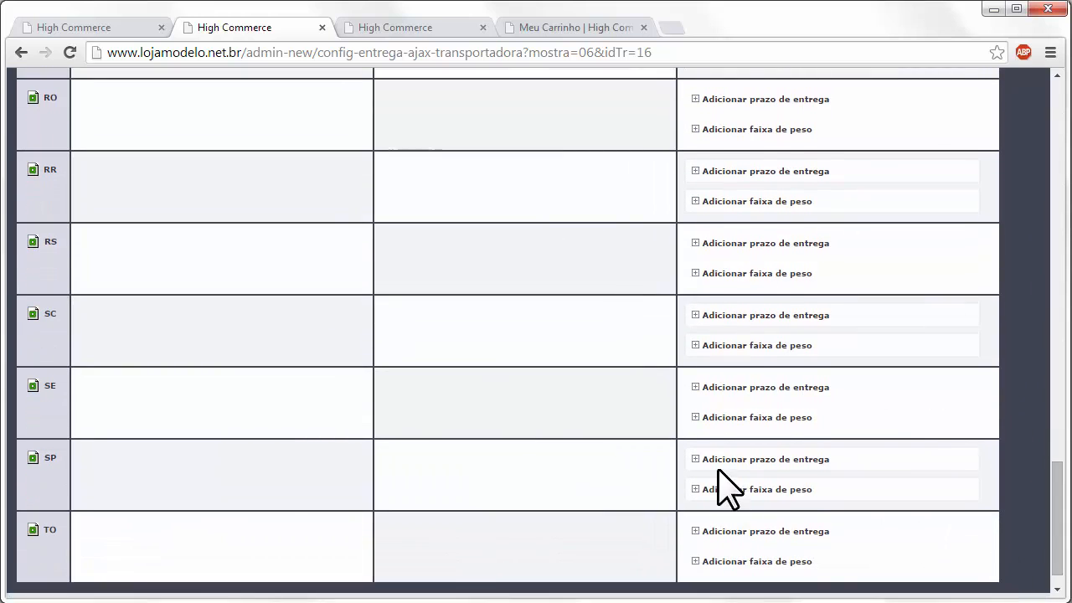
- Set SP delivery times to 5 business days for capital and 10 for interior
click(826, 459)
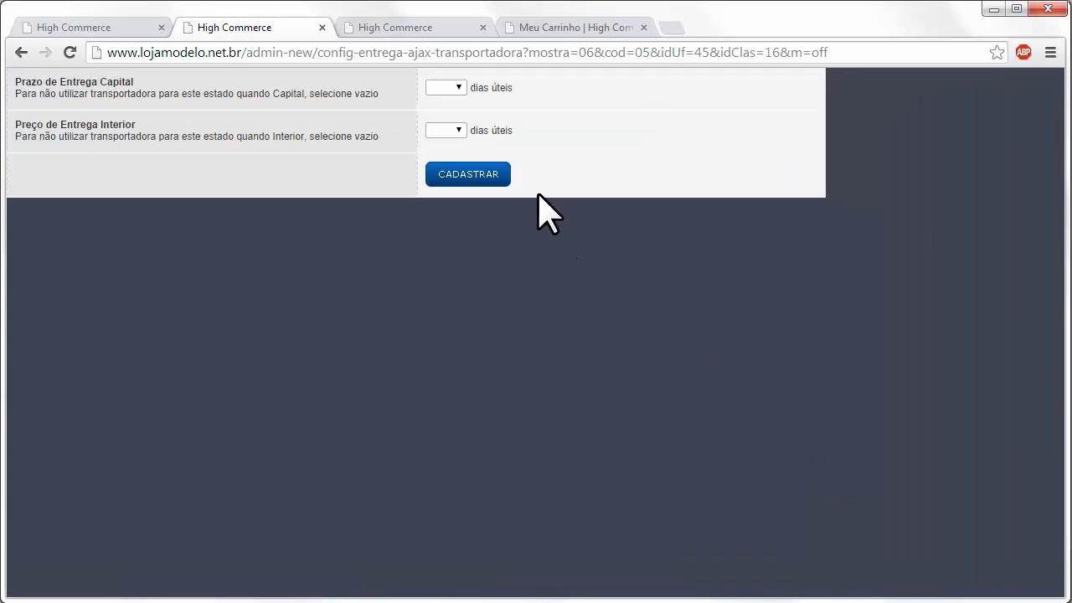
click(458, 89)
click(438, 174)
click(453, 133)
click(437, 268)
click(467, 176)
- Add a 0–10 kg SP weight range at R$ 100,00 capital and R$ 150,00 interior, then reload
click(833, 246)
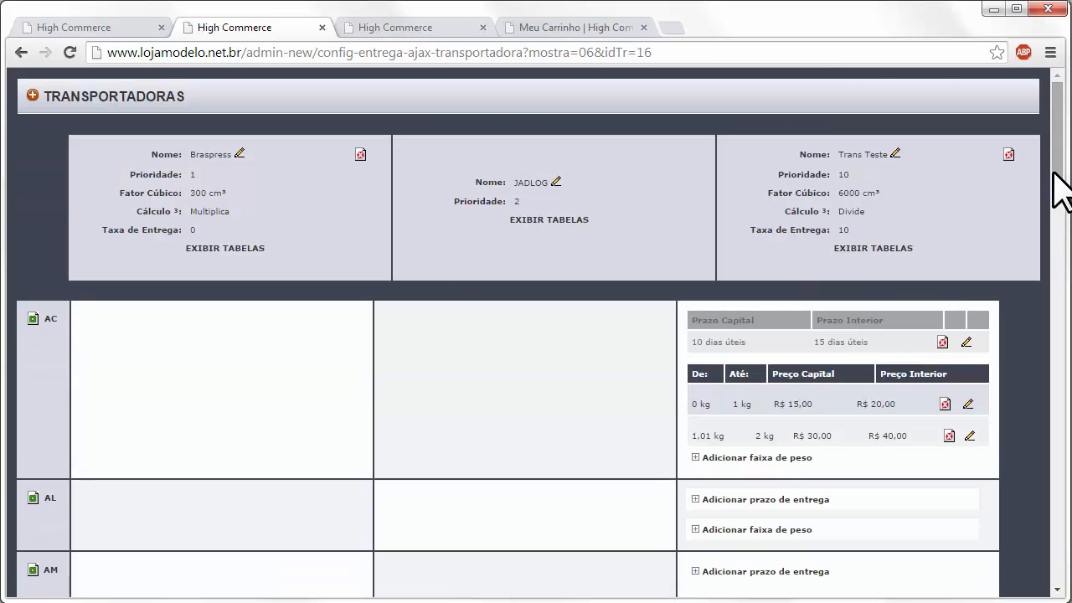
drag(1053, 174, 1037, 559)
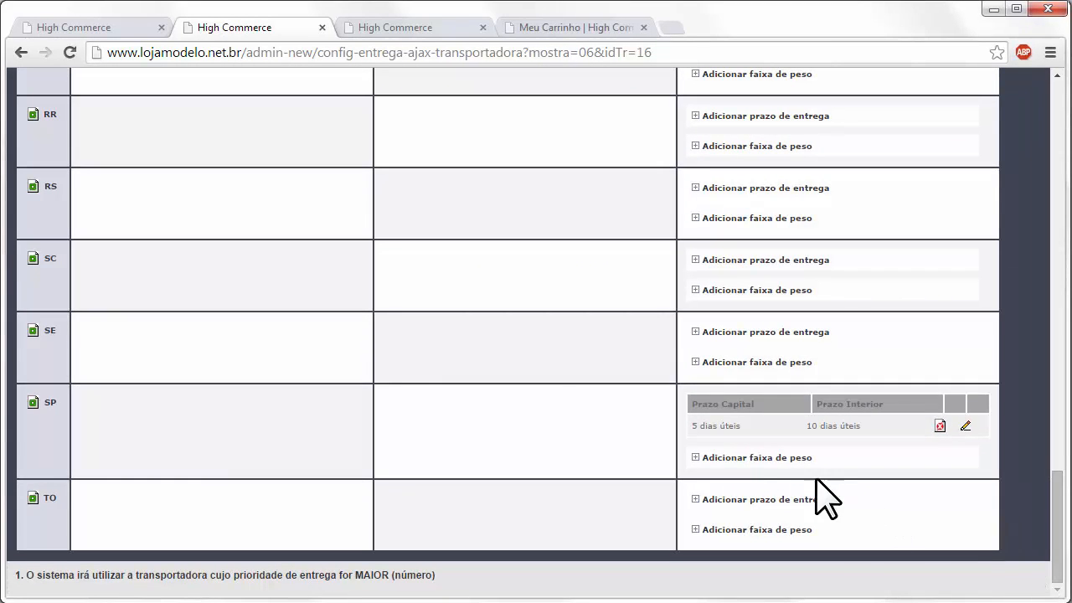
click(772, 459)
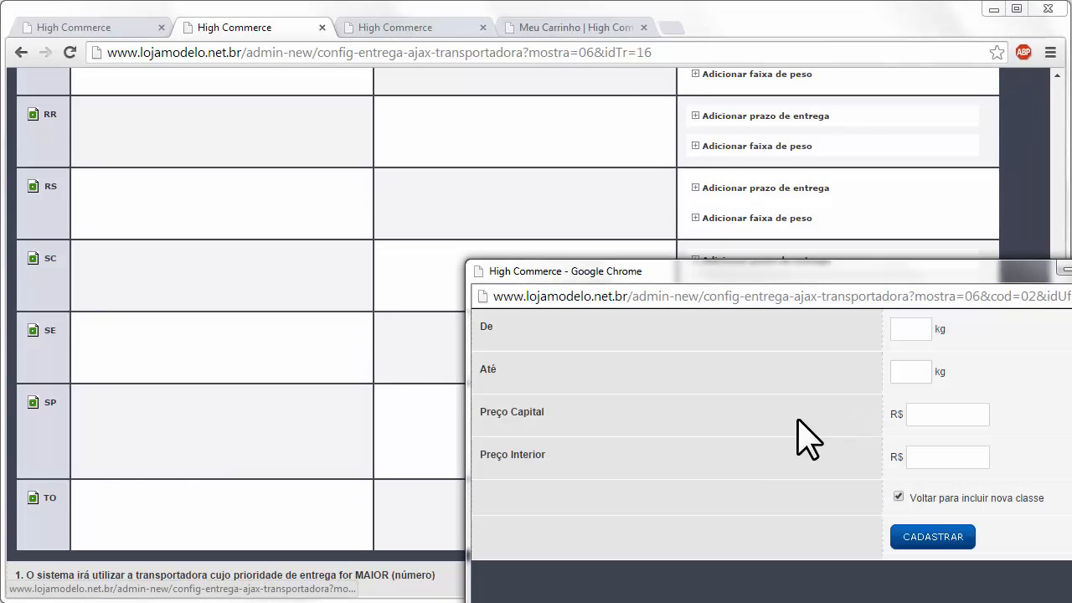
click(921, 328)
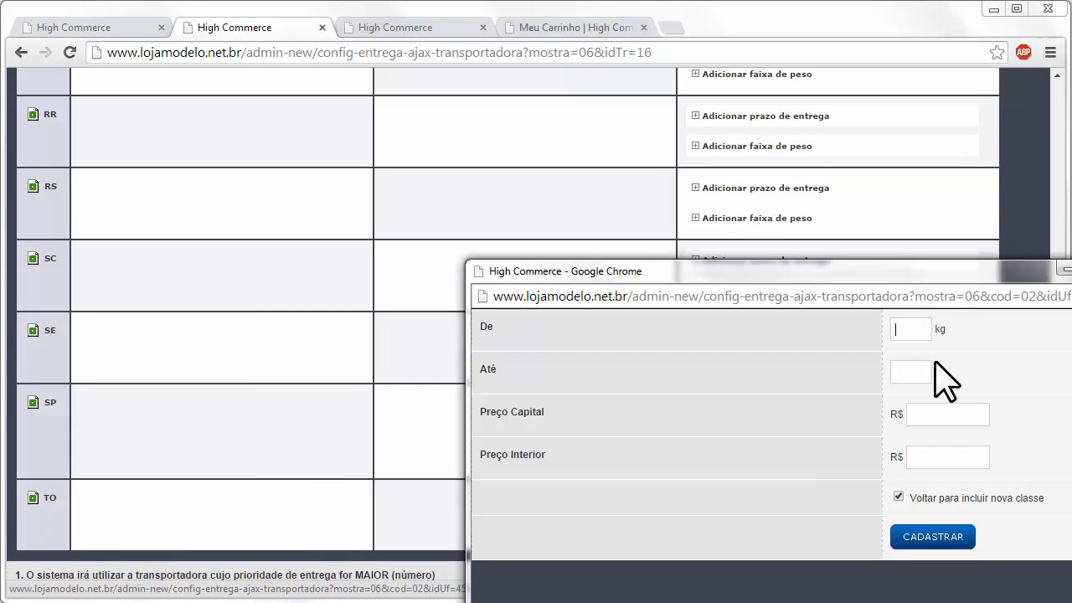
text(0)
click(931, 374)
text(10)
click(925, 413)
text(100,00)
key(Tab)
text(150,00)
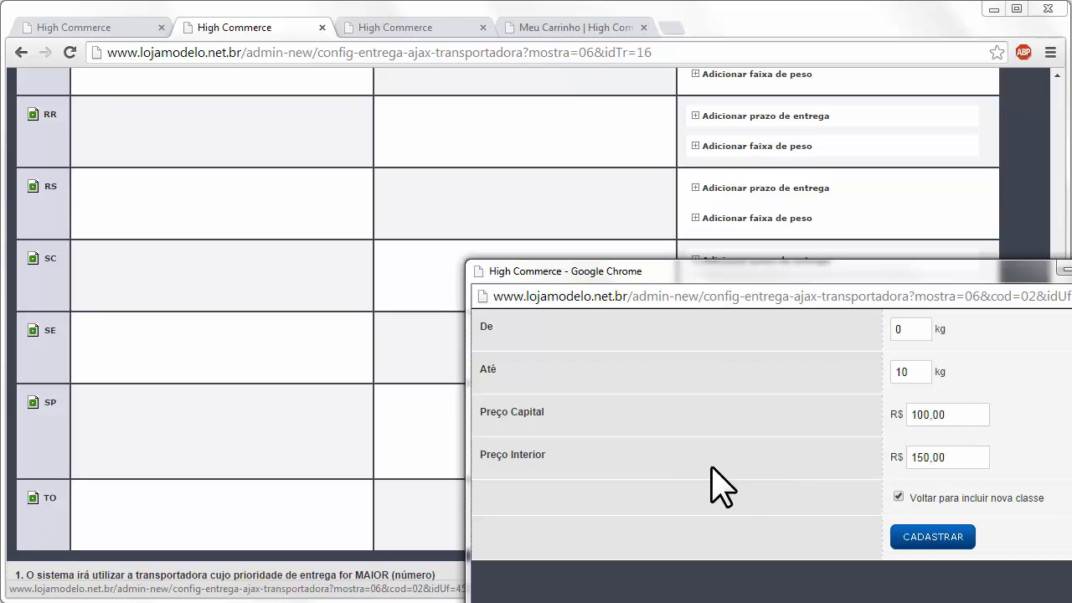
click(909, 541)
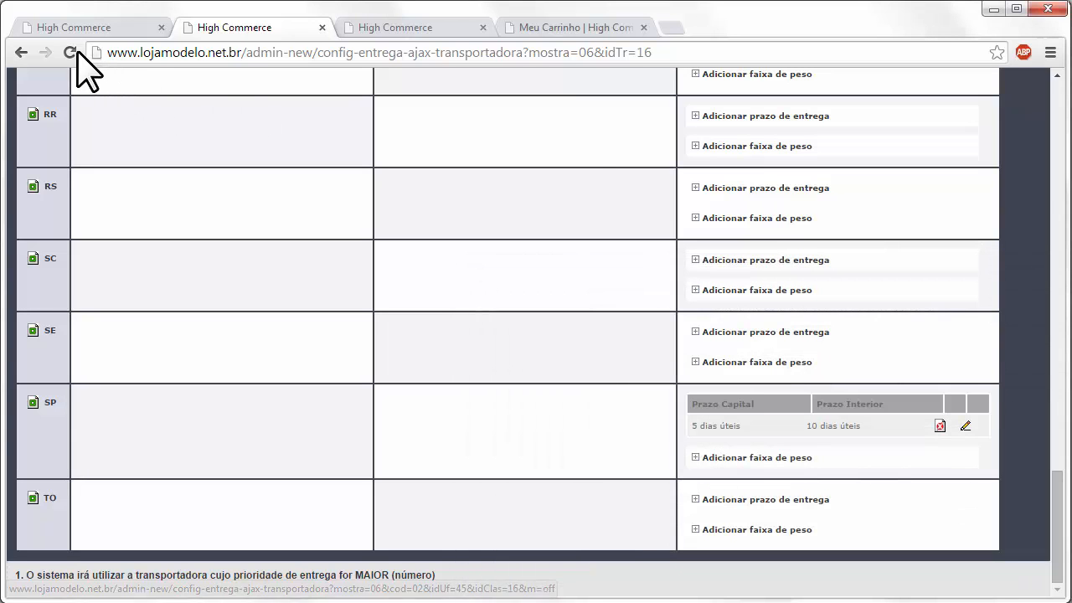
click(71, 53)
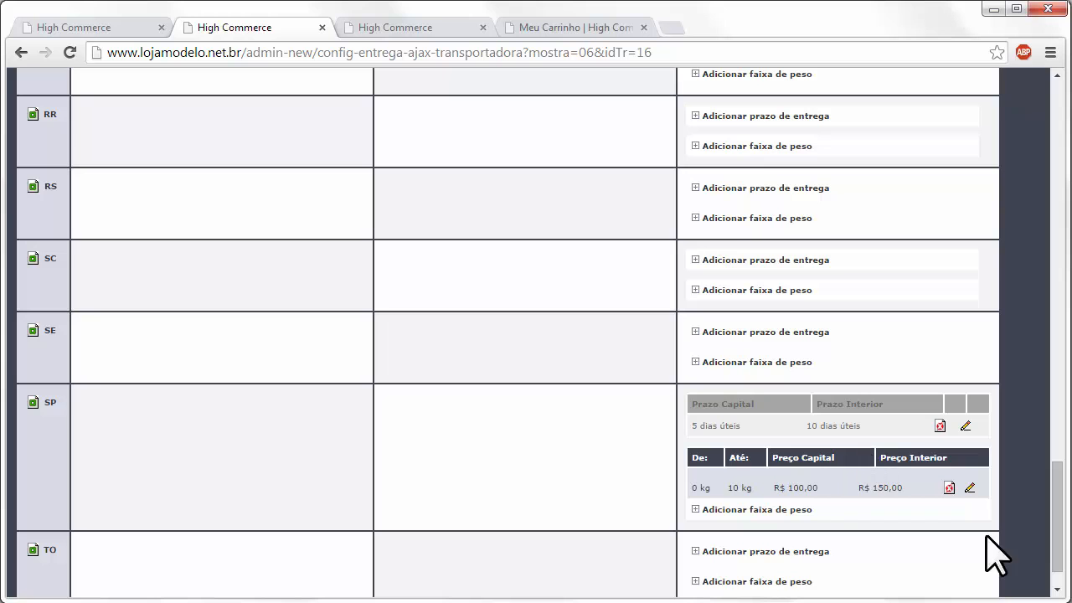
drag(1059, 570, 1050, 130)
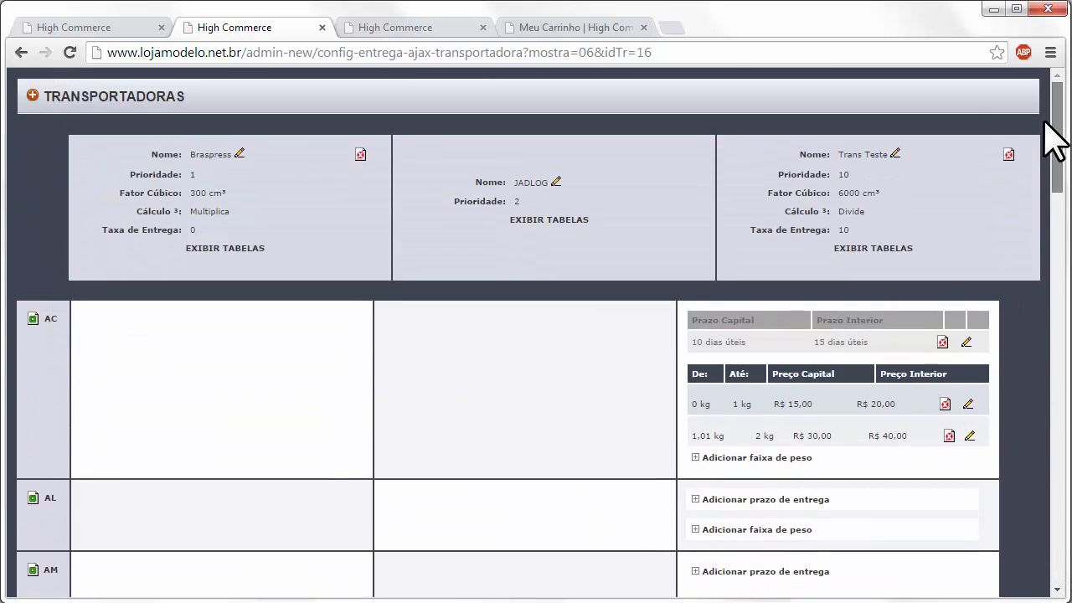
- Close the carrier tab, return to delivery configuration, and expand 1.3.1.8 Entrega própria
click(322, 28)
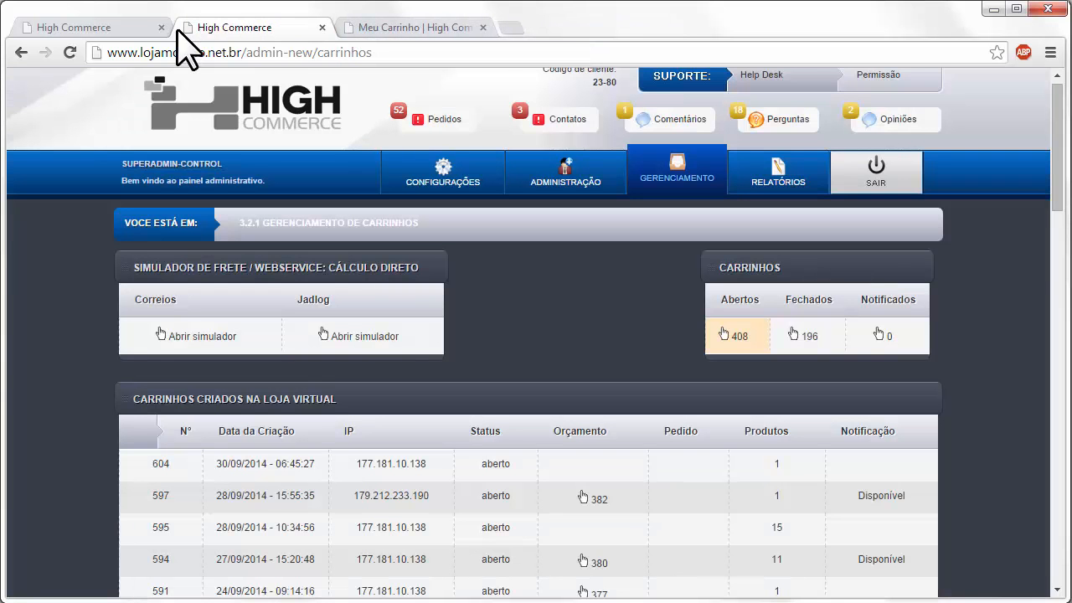
click(118, 28)
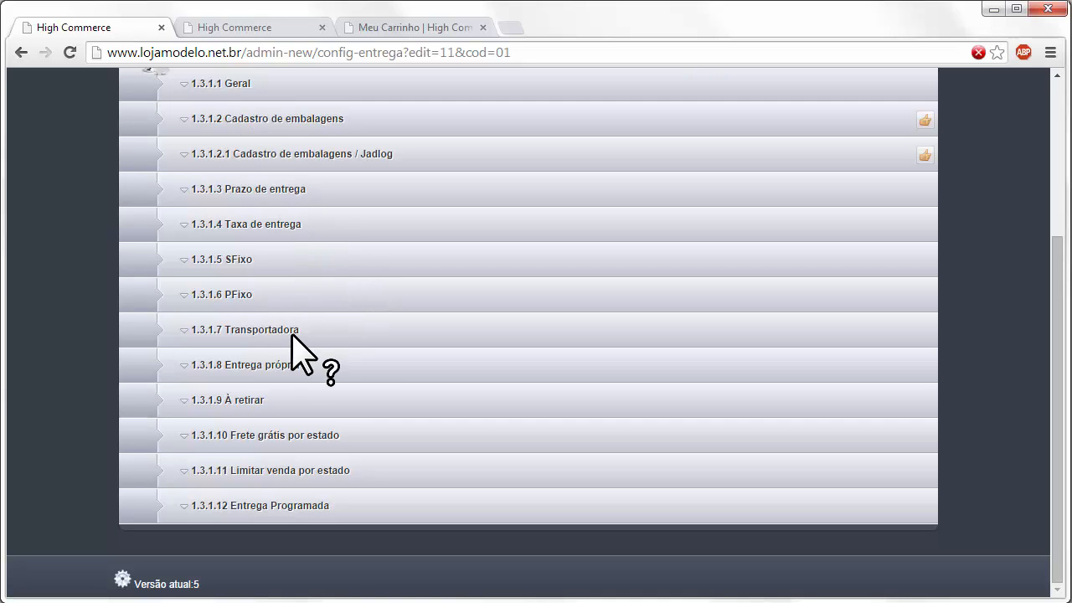
click(322, 362)
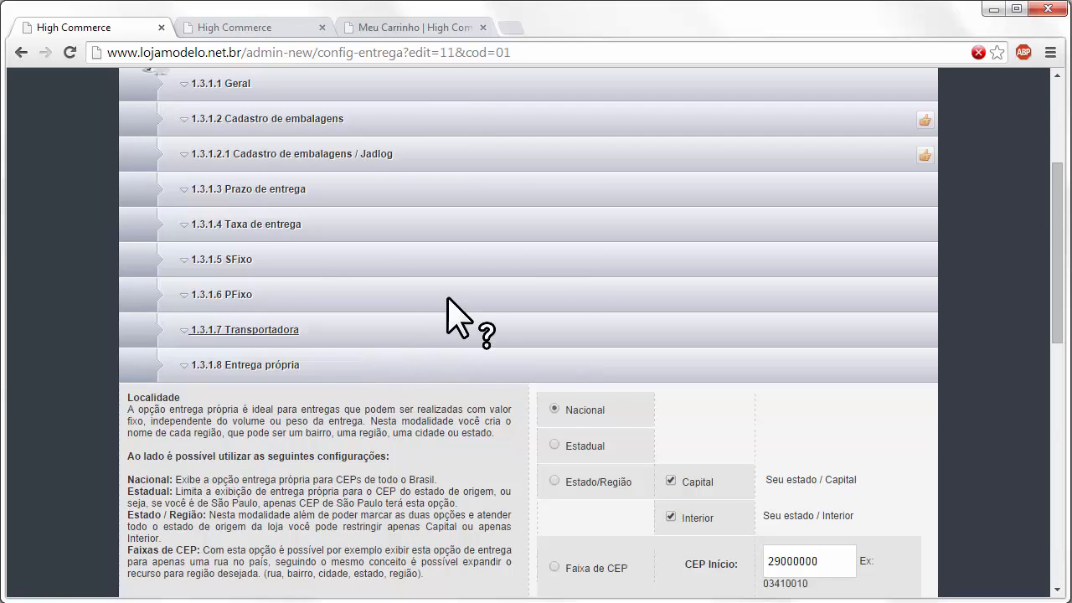
scroll(553, 268, down, 1)
scroll(553, 277, down, 3)
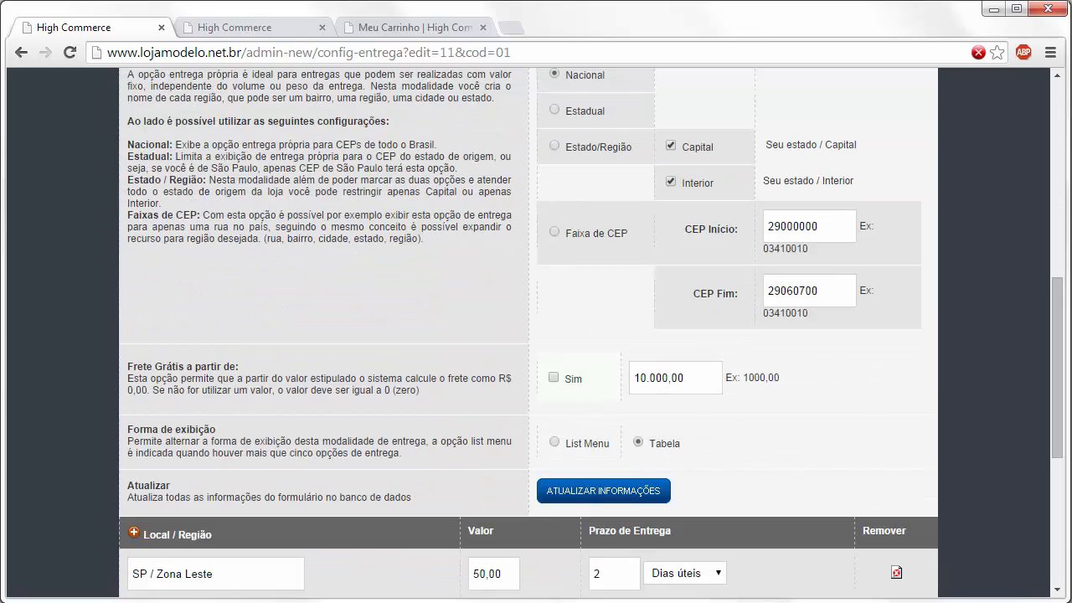
scroll(590, 331, up, 1)
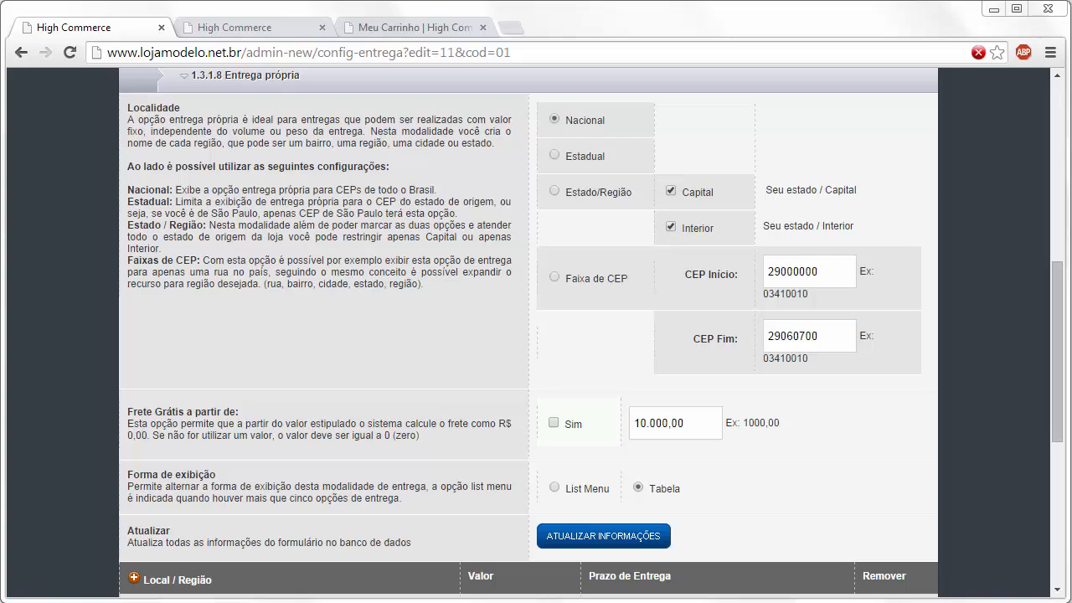
- Switch Entrega própria's locality to Faixa de CEP, reviewing the 29000000–29060700 range
click(573, 157)
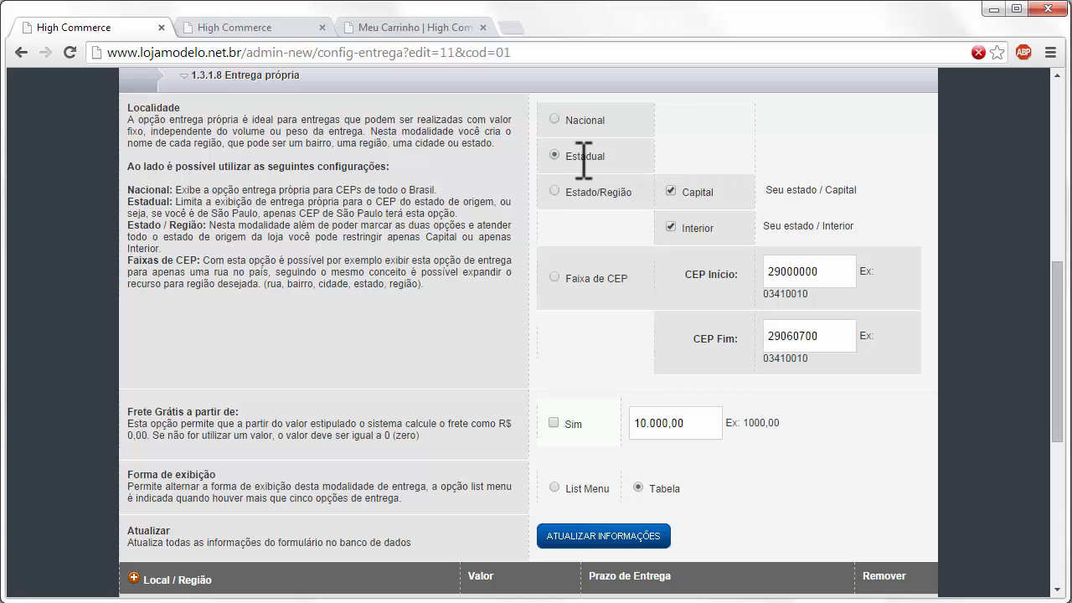
click(553, 192)
click(554, 278)
drag(850, 271, 652, 272)
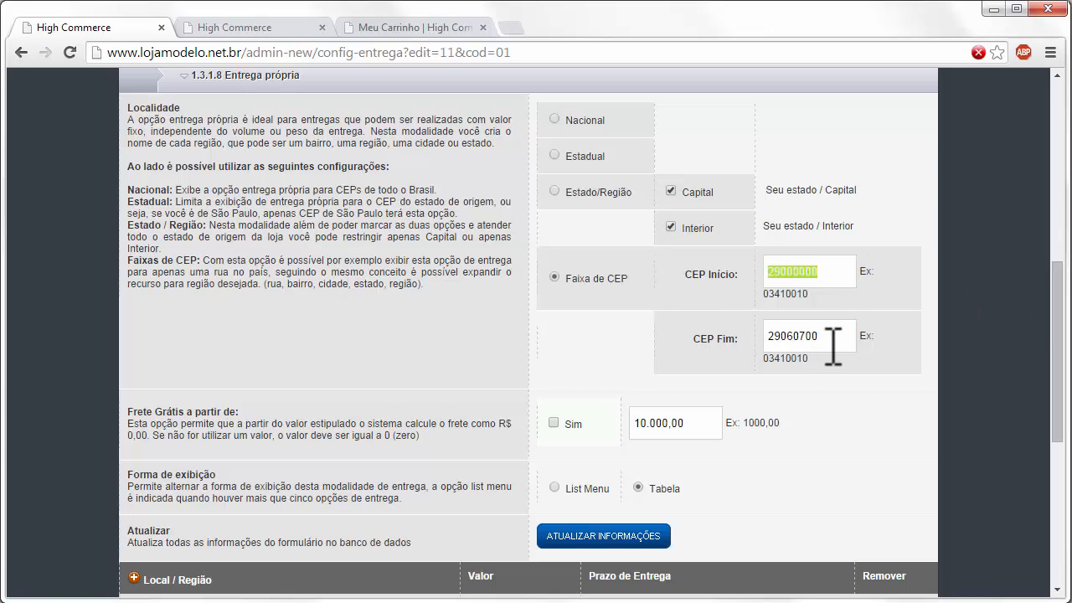
drag(833, 345, 710, 337)
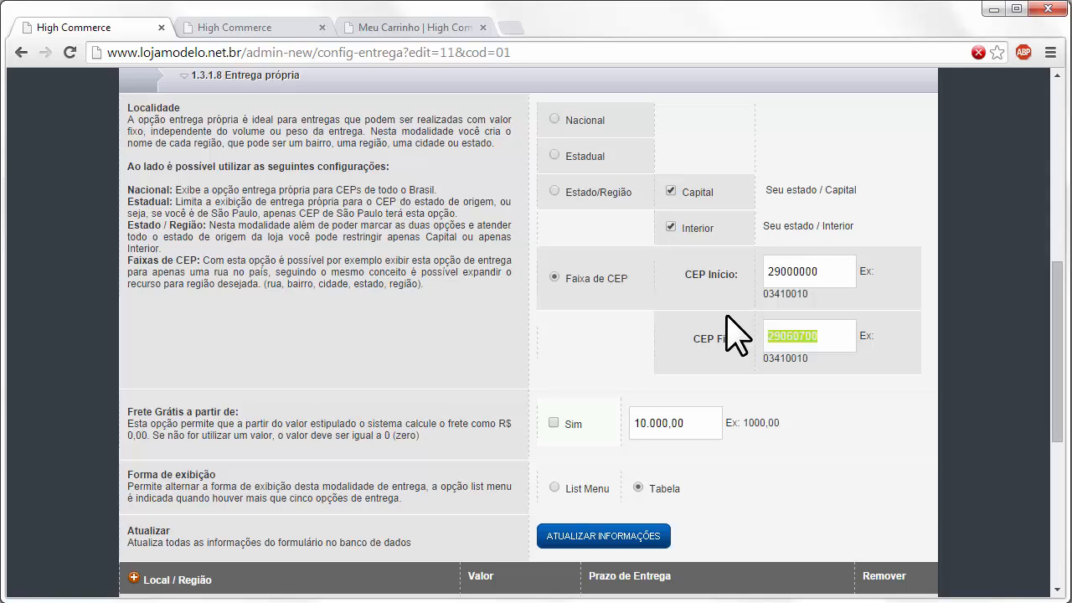
drag(814, 270, 617, 311)
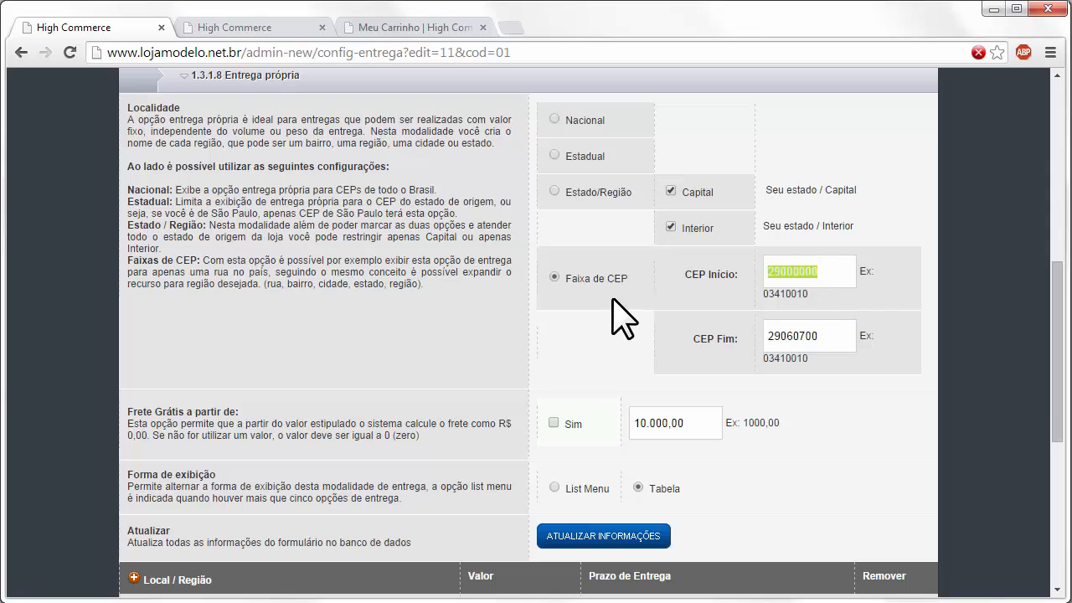
click(838, 263)
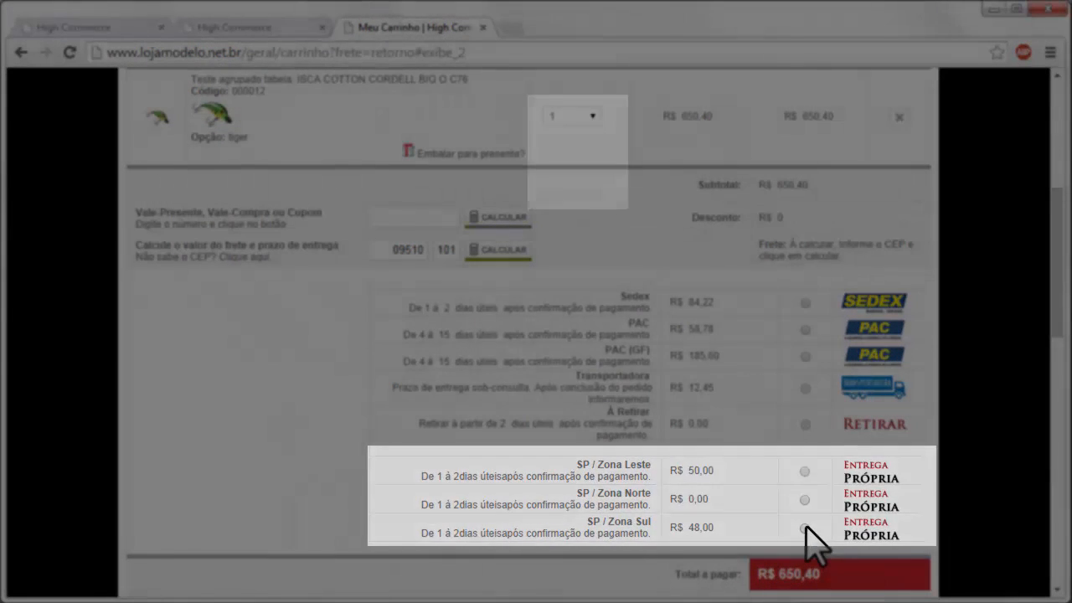
- Keep the cart item quantity at 1 and return to the delivery configuration page
click(593, 115)
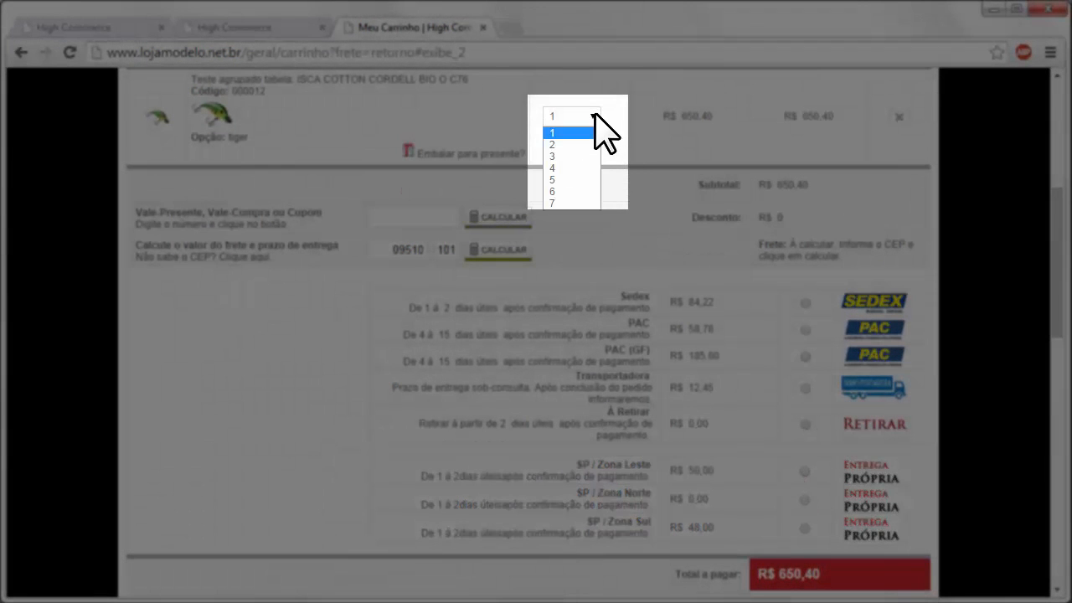
click(595, 114)
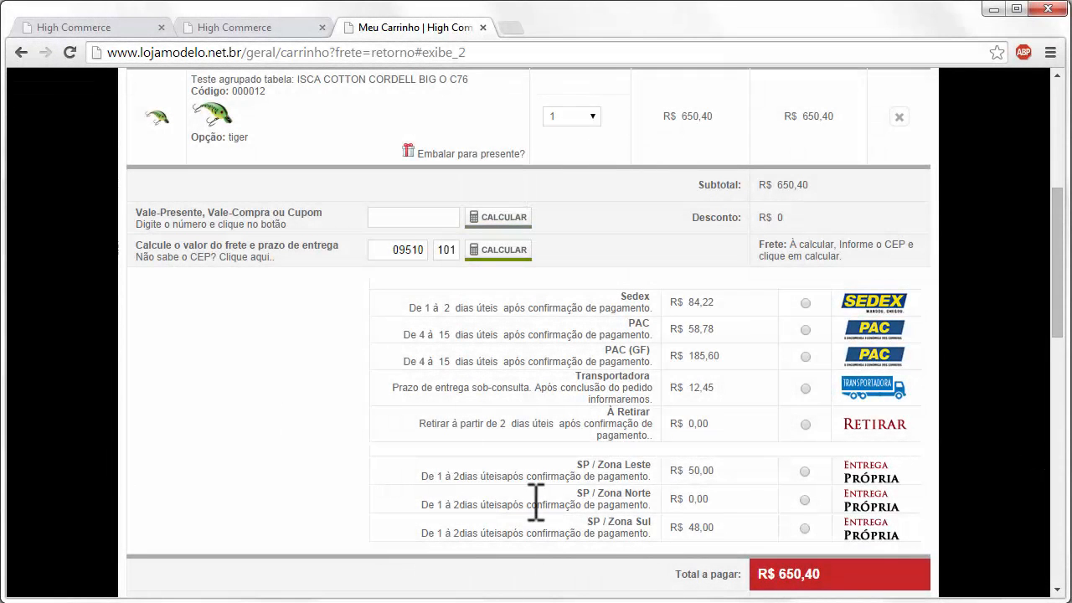
click(105, 28)
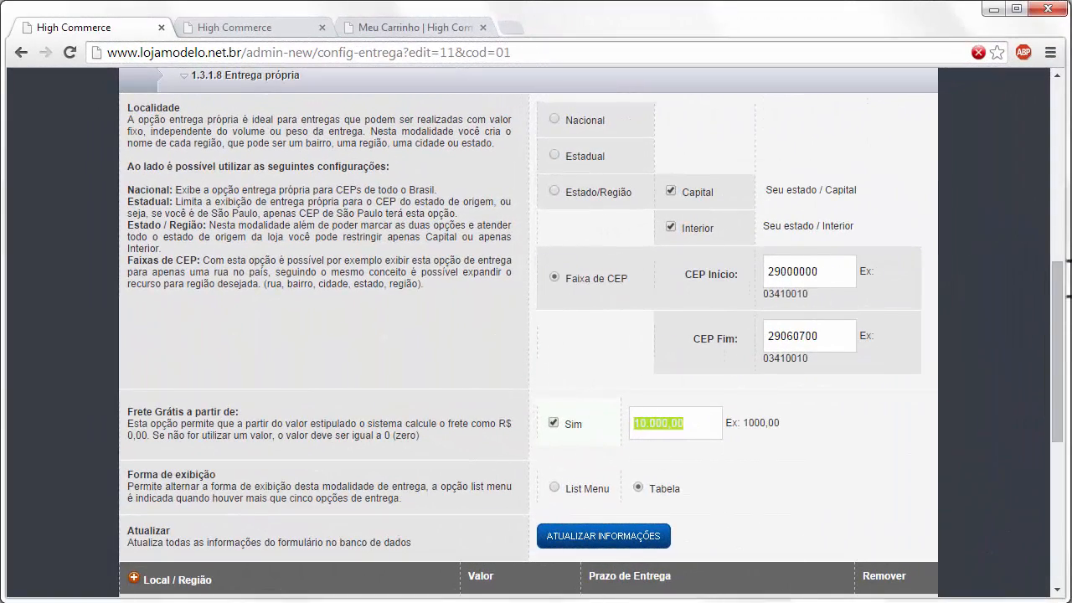
click(395, 28)
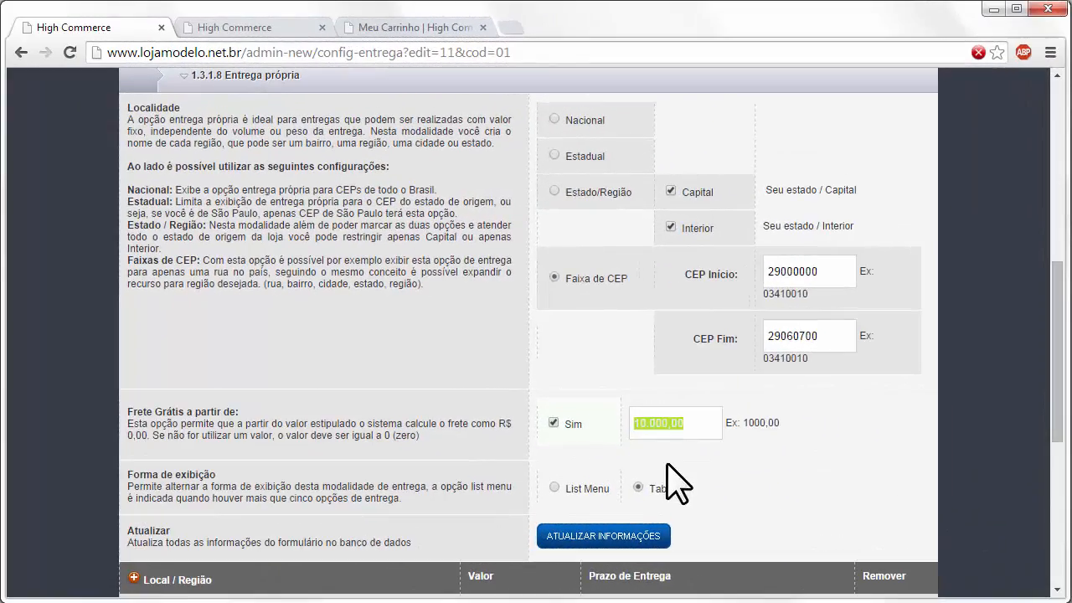
scroll(677, 484, down, 3)
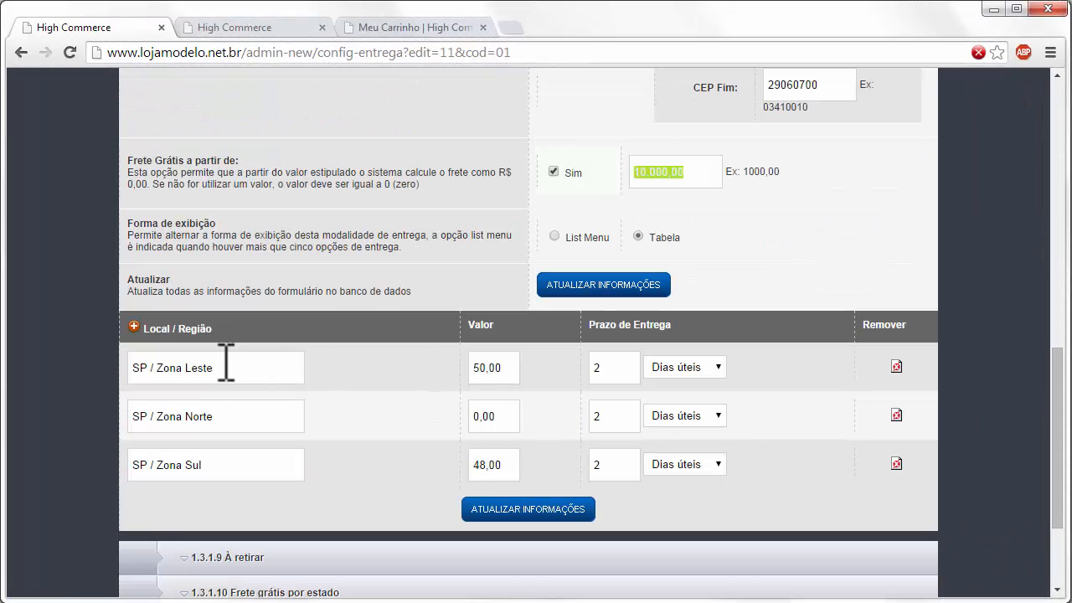
- Add and save own-delivery region ABC at R$ 70,00 with 2 Dias úteis
click(134, 327)
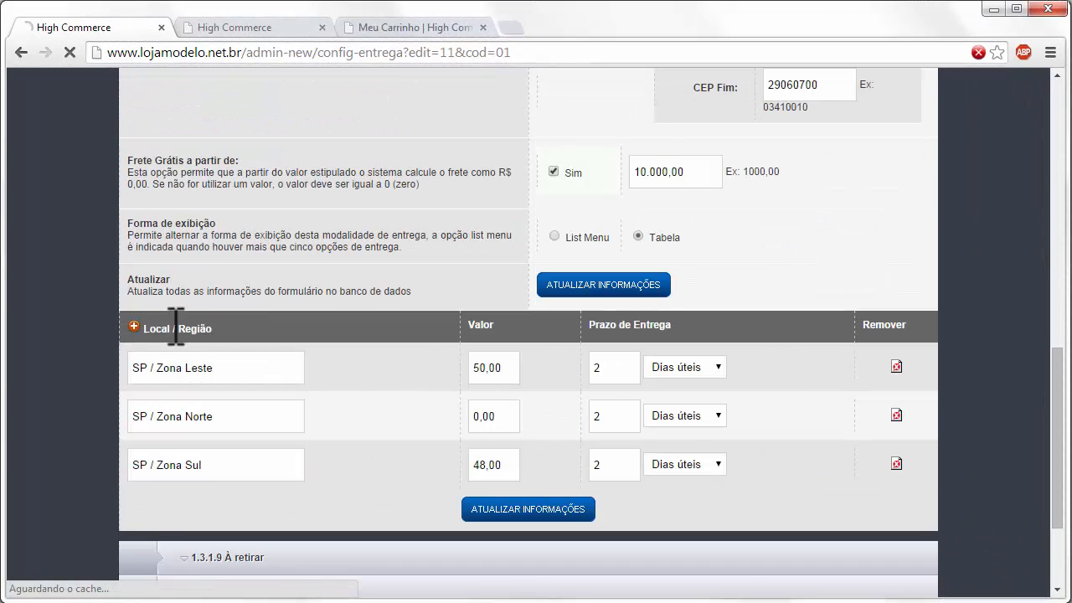
scroll(430, 375, down, 11)
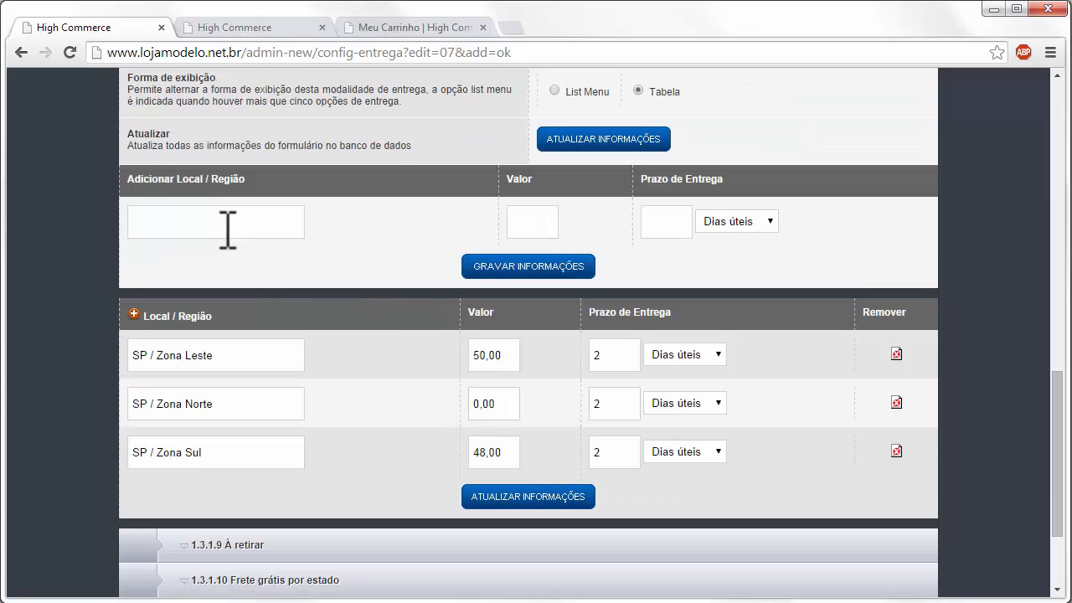
click(225, 227)
click(667, 219)
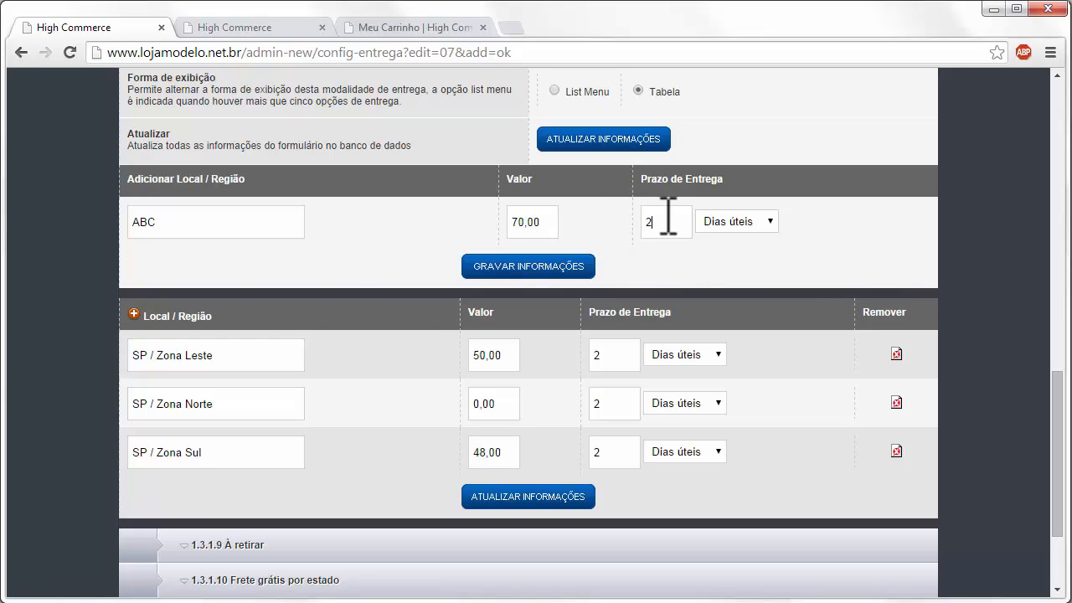
click(741, 222)
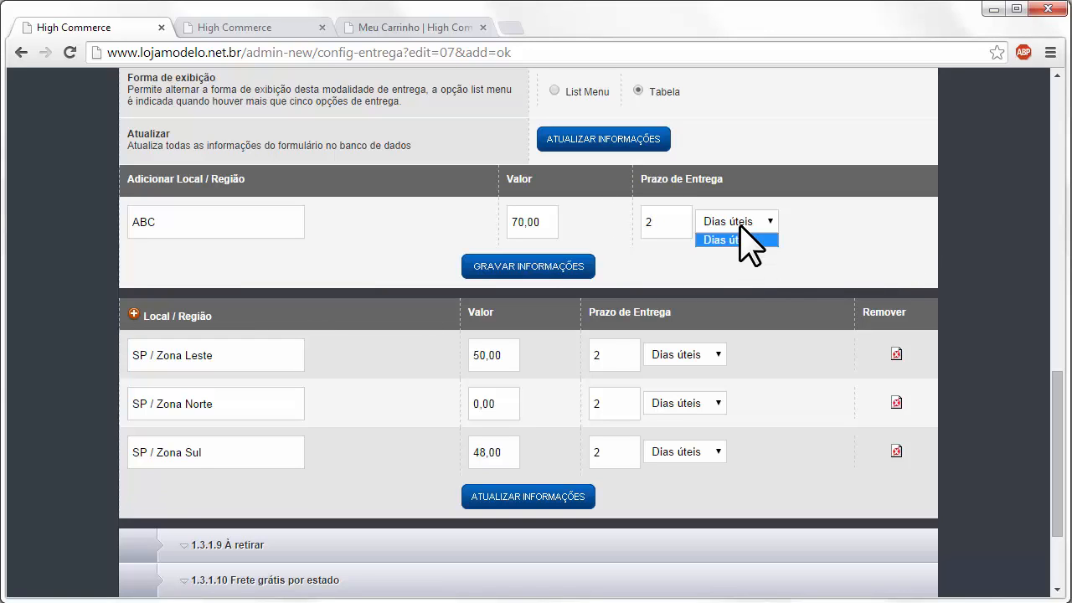
click(736, 237)
click(524, 265)
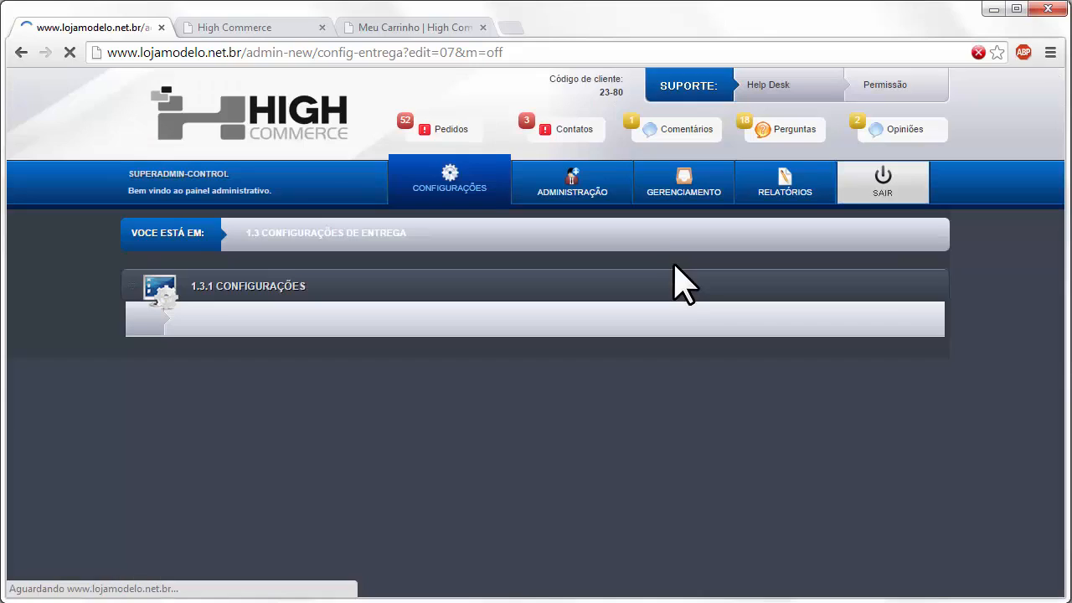
scroll(671, 276, down, 11)
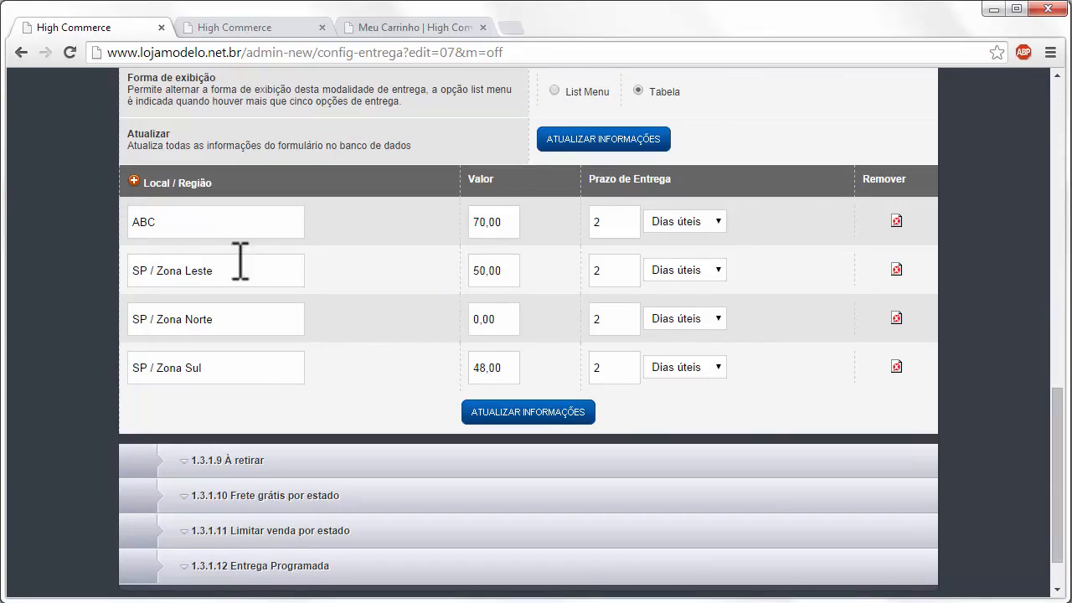
- In the cart, recalculate shipping for the CEP and choose the ABC own-delivery option
click(411, 27)
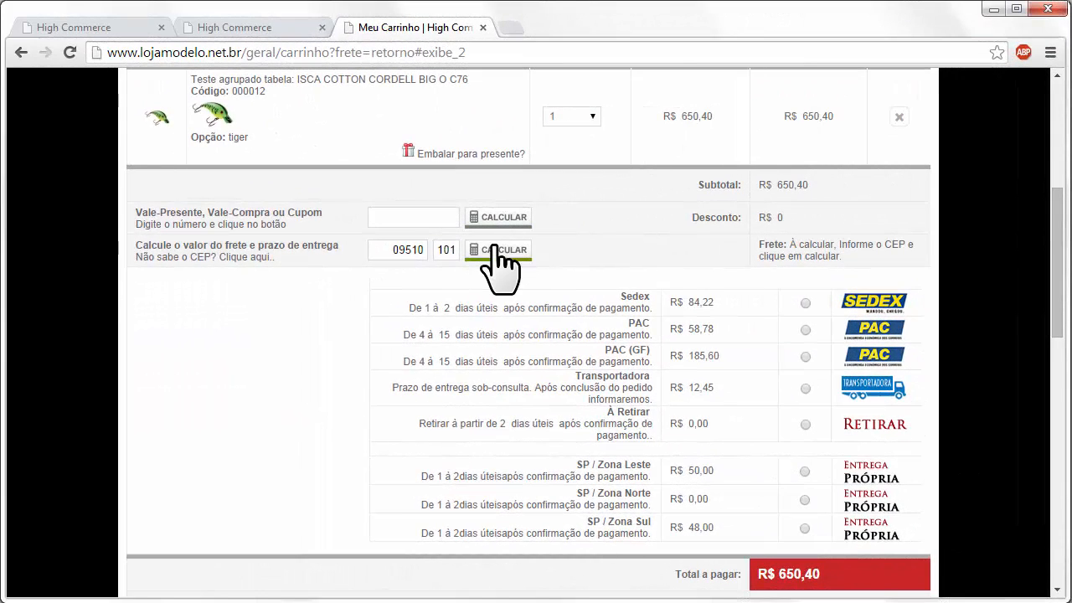
click(500, 251)
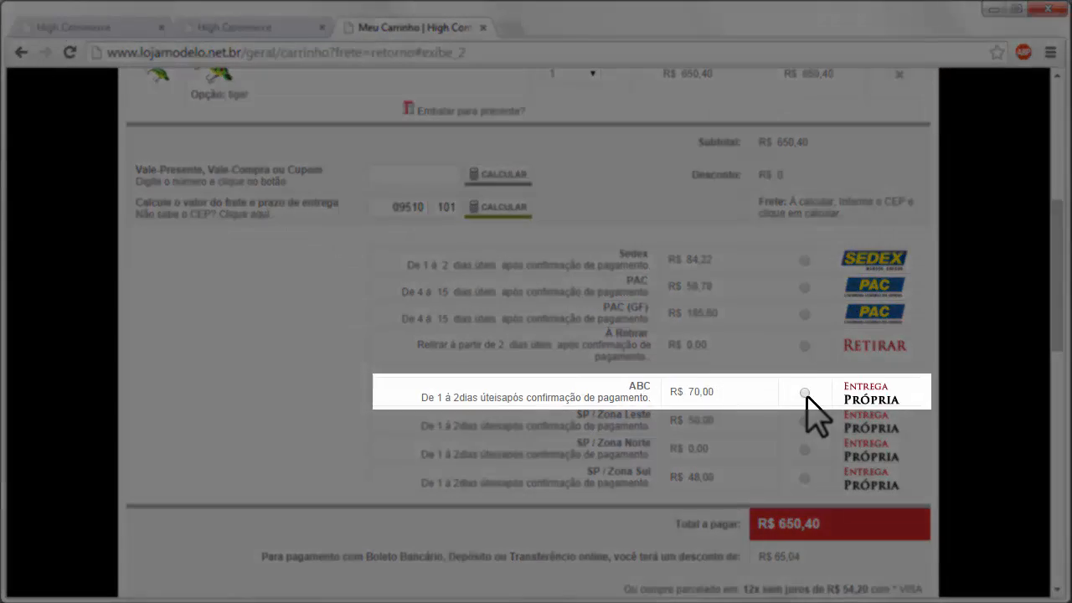
click(805, 393)
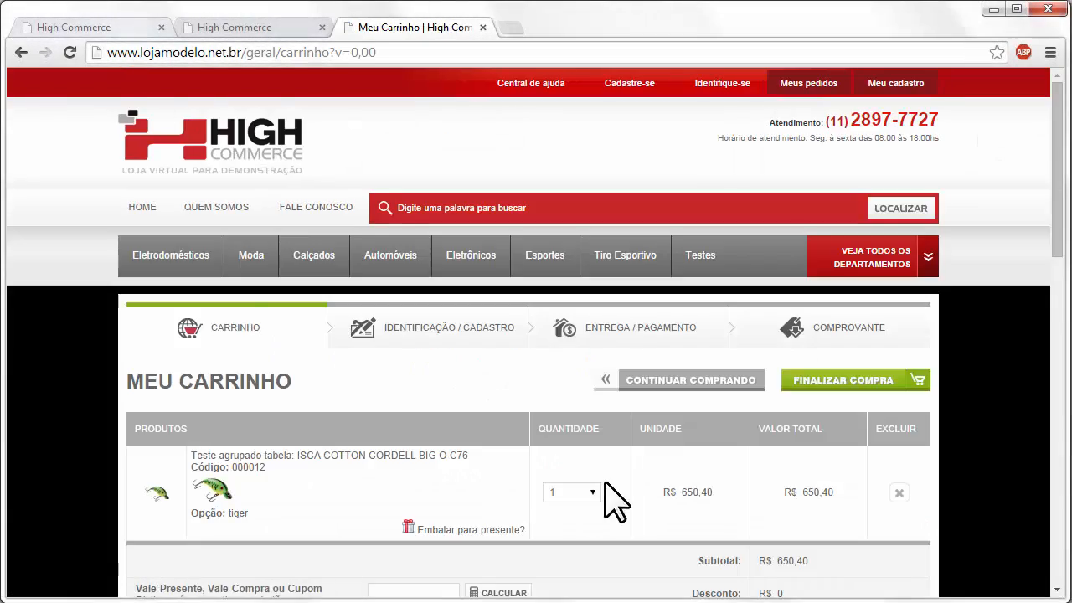
scroll(616, 469, down, 4)
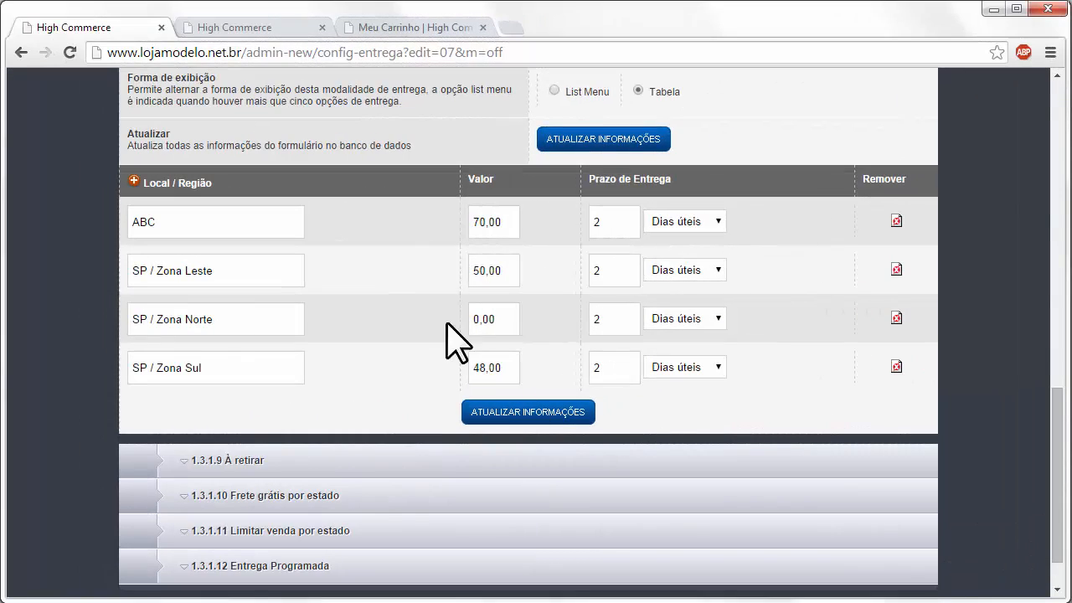
scroll(459, 343, up, 6)
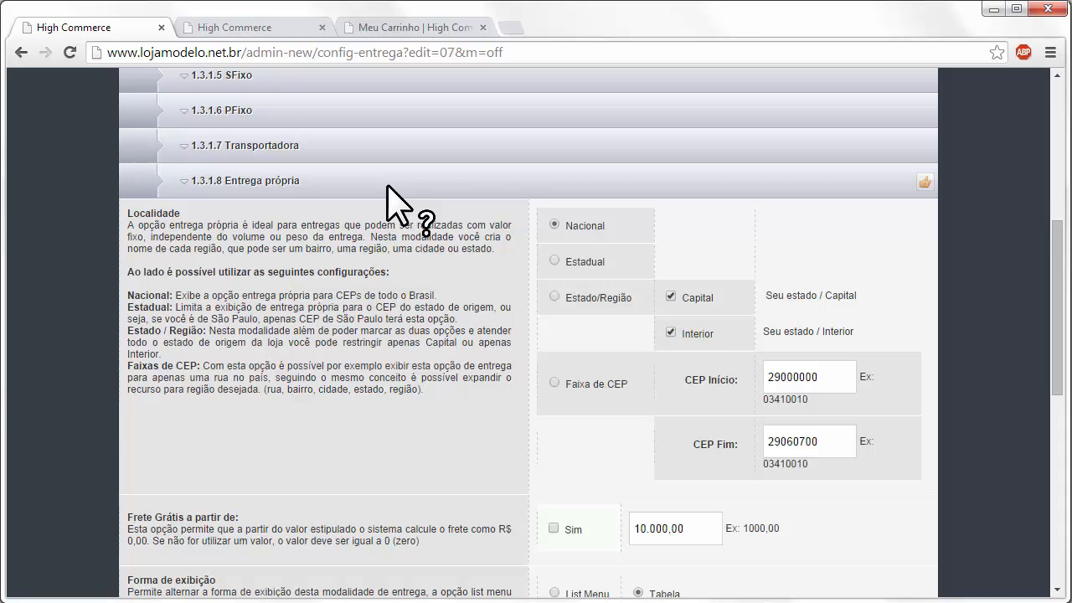
- Collapse 1.3.1.8 Entrega própria and expand the 1.3.1.9 À retirar pickup settings
click(387, 185)
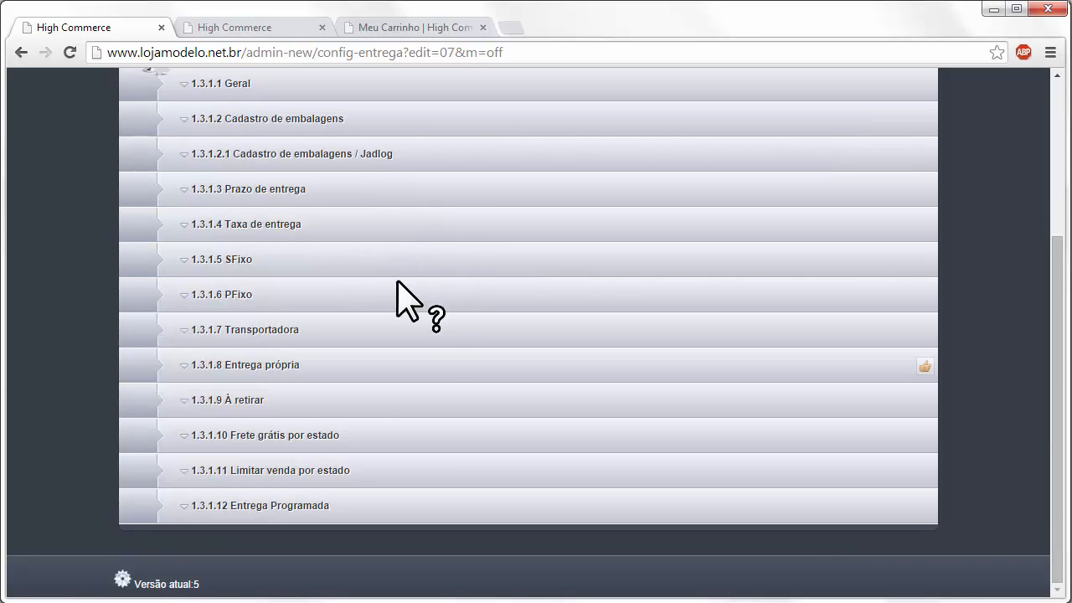
click(331, 397)
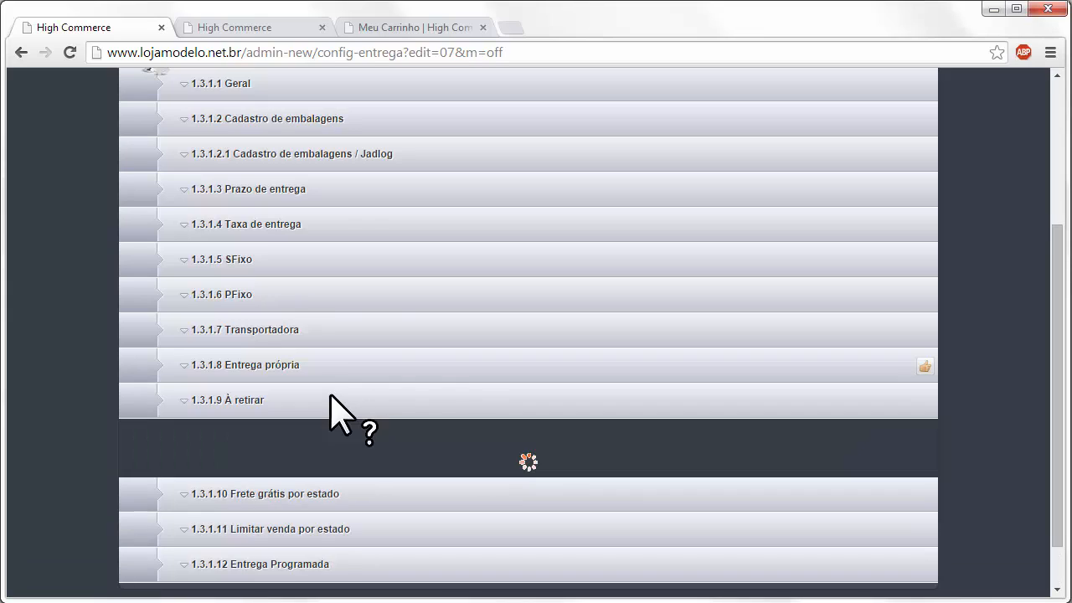
scroll(430, 383, down, 3)
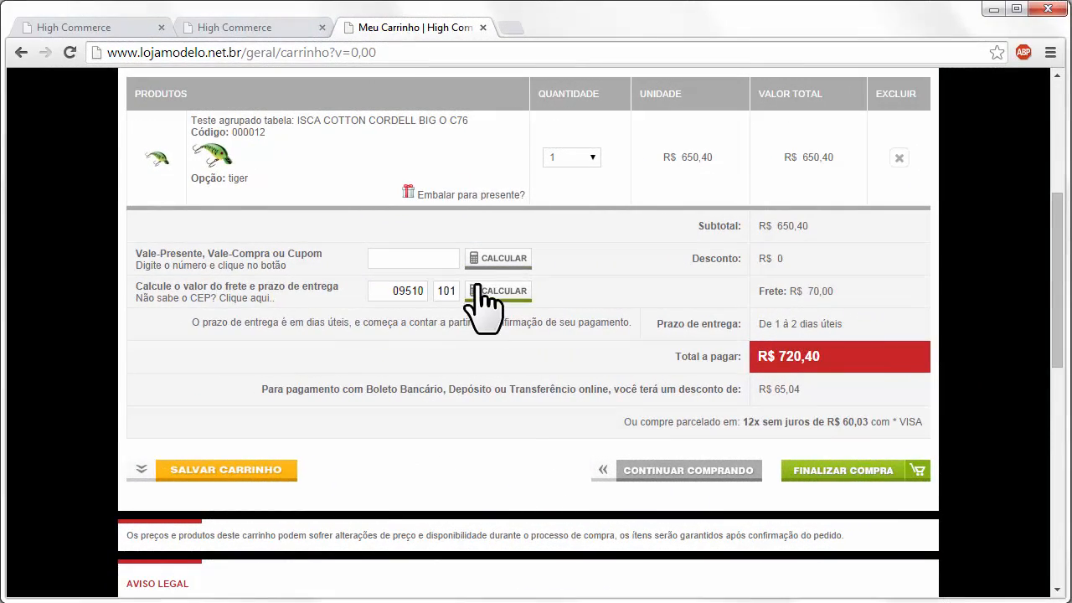
- Recalculate cart shipping and select À Retirar, making freight R$ 0,00 and total R$ 650,40
click(503, 291)
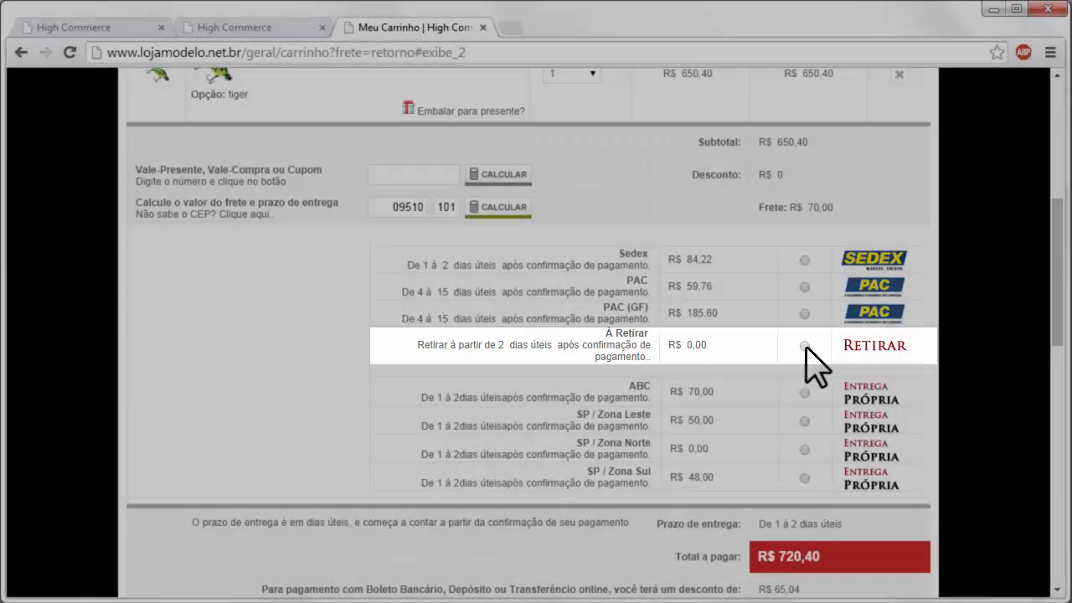
click(805, 345)
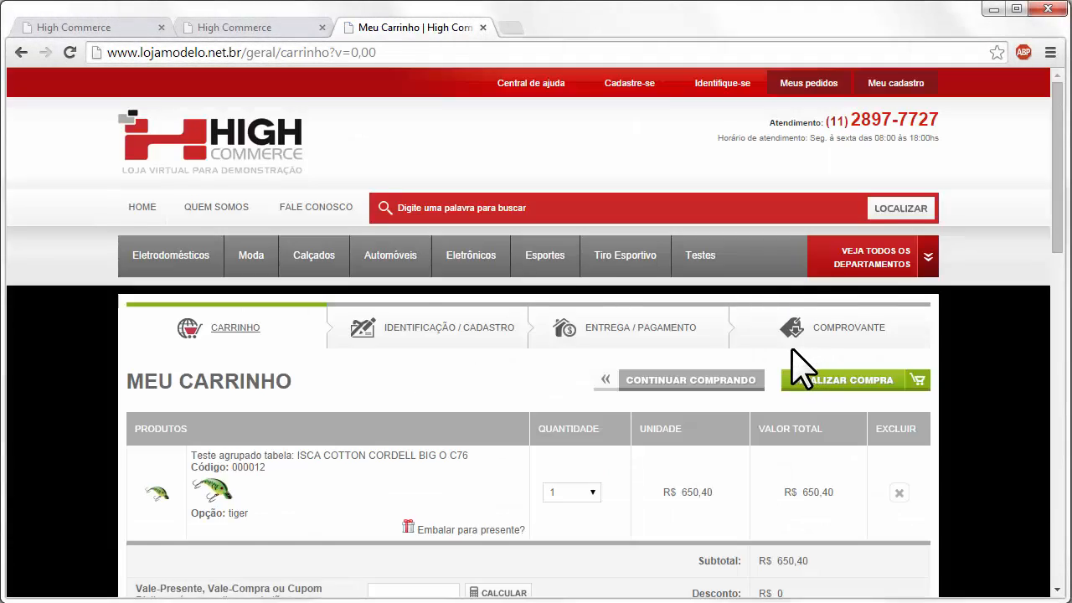
scroll(793, 349, down, 2)
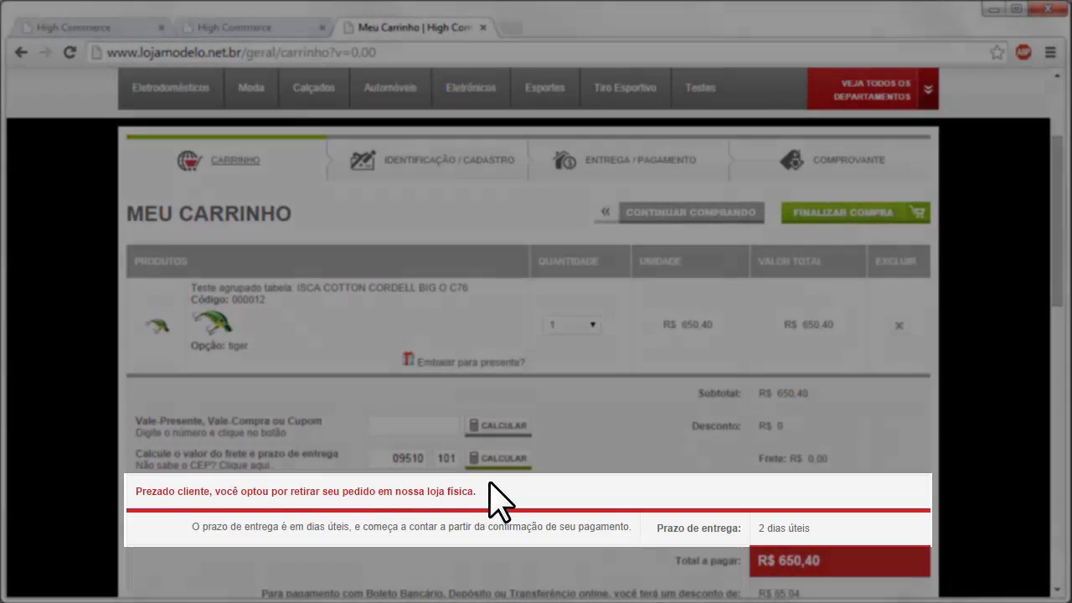
scroll(544, 466, down, 1)
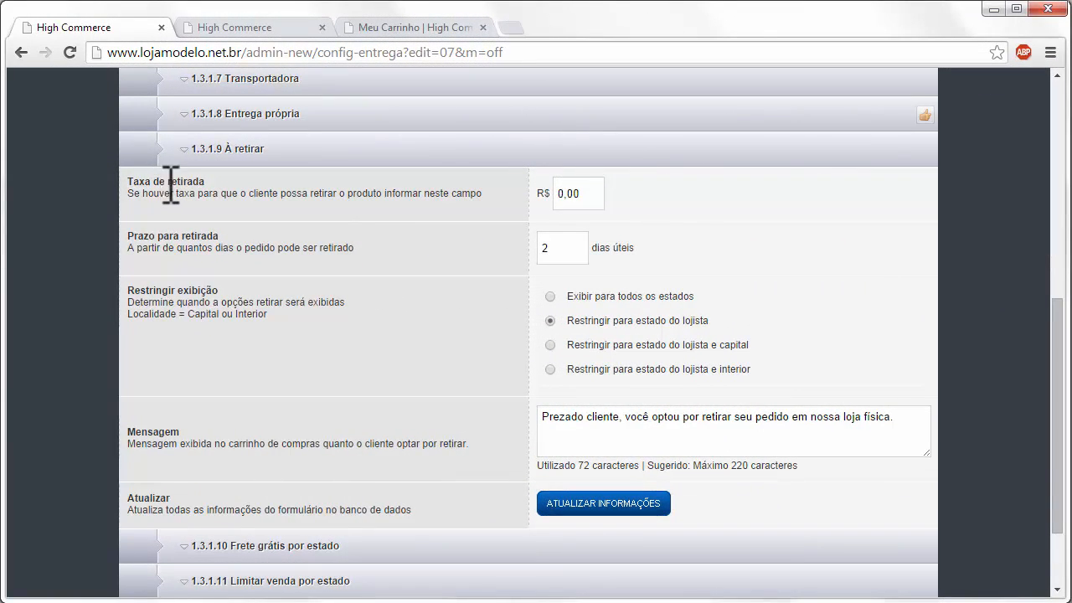
- Review the 0,00 pickup fee and 2-day lead time, then restrict pickup to the store's state and interior
drag(579, 194, 510, 196)
drag(589, 247, 490, 276)
click(550, 296)
click(546, 321)
click(551, 345)
click(551, 370)
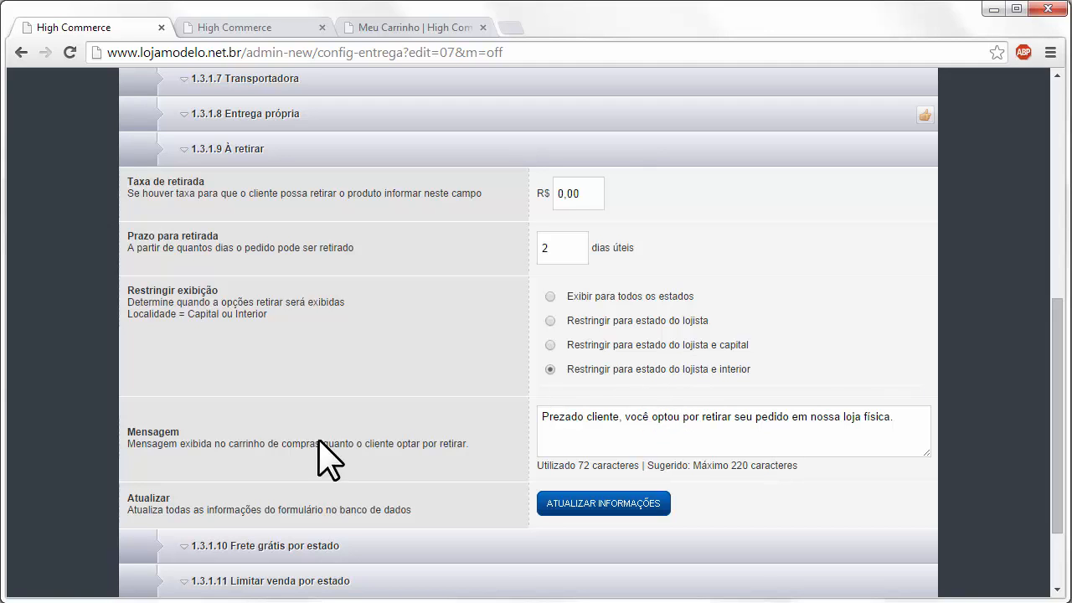
- Review the pickup message, glance at the cart, and collapse the À retirar settings
drag(918, 427, 884, 424)
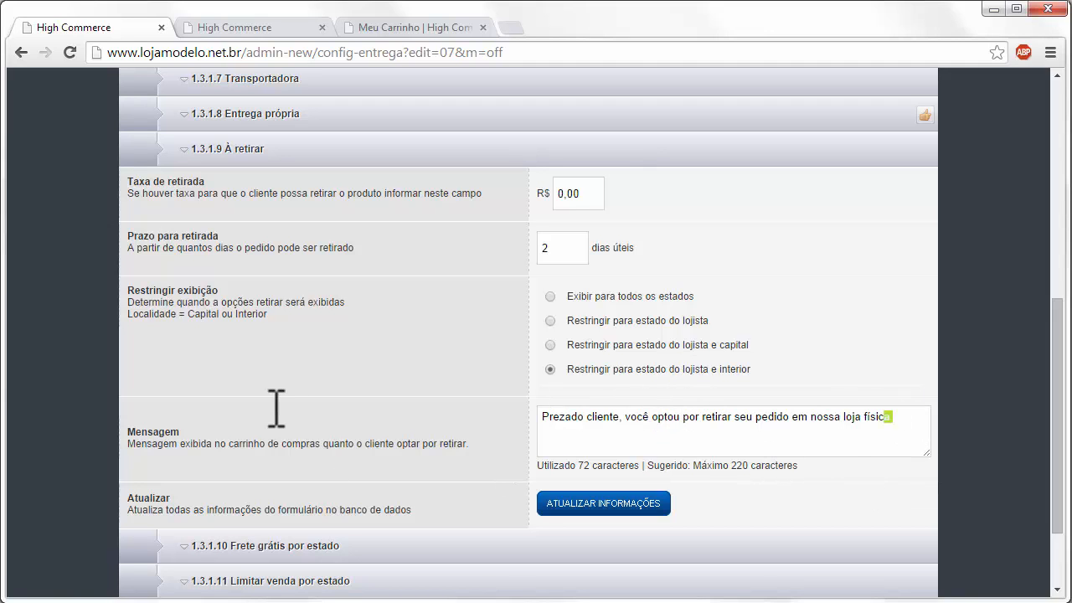
click(397, 26)
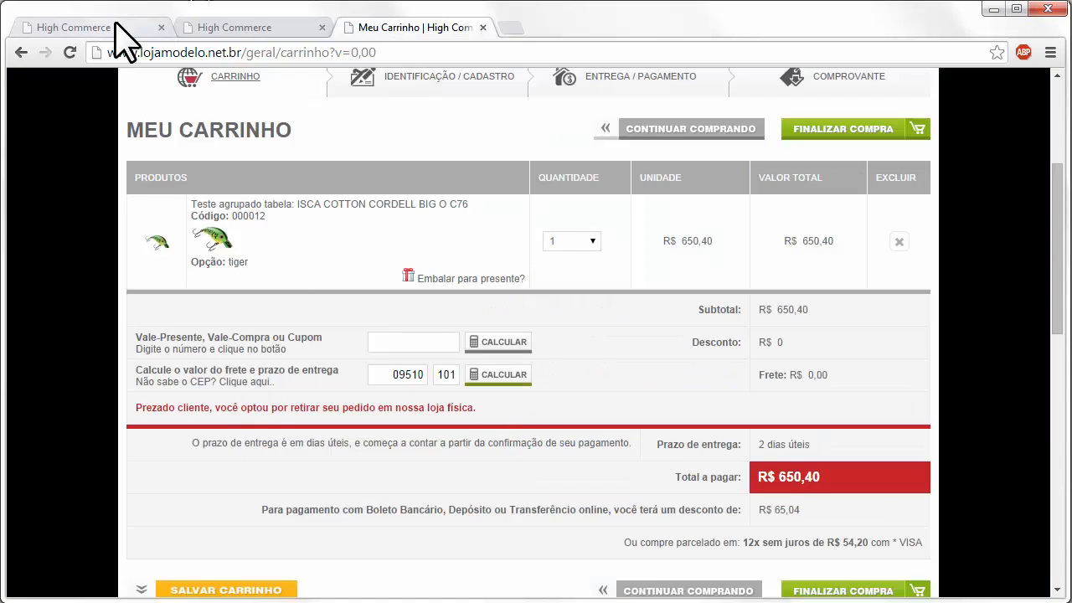
click(50, 27)
scroll(536, 414, down, 1)
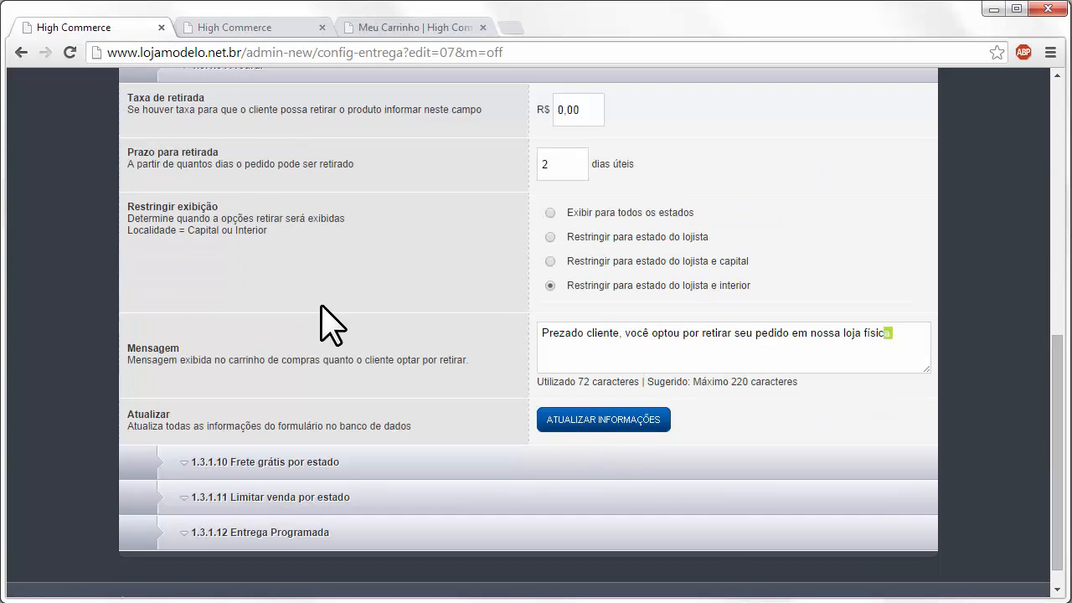
scroll(322, 302, up, 1)
click(260, 151)
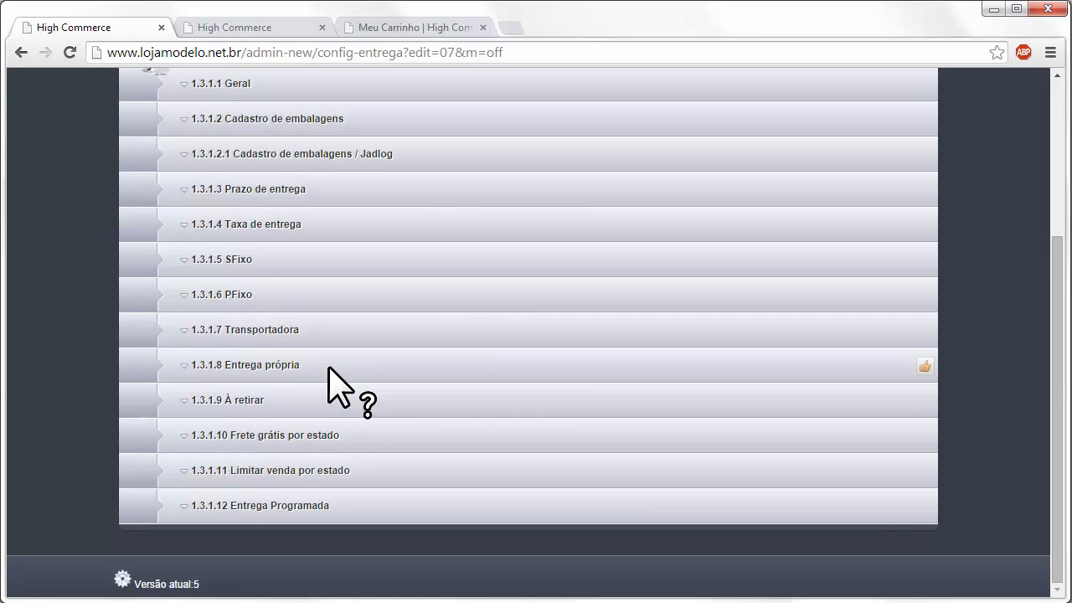
- Expand 1.3.1.10 Frete grátis por estado and scroll down to the São Paulo row
click(387, 431)
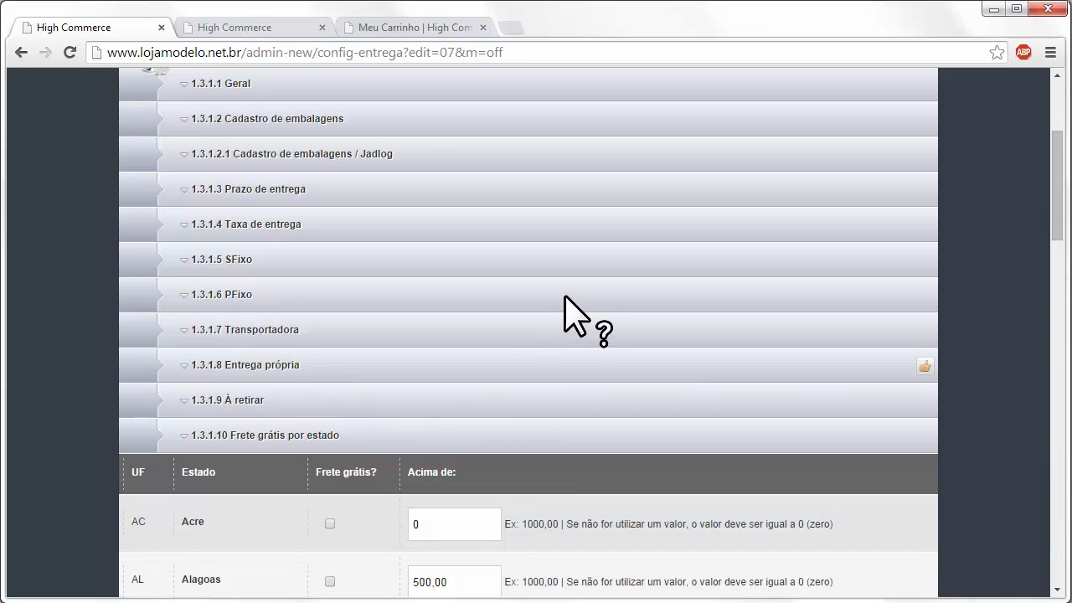
scroll(565, 296, down, 3)
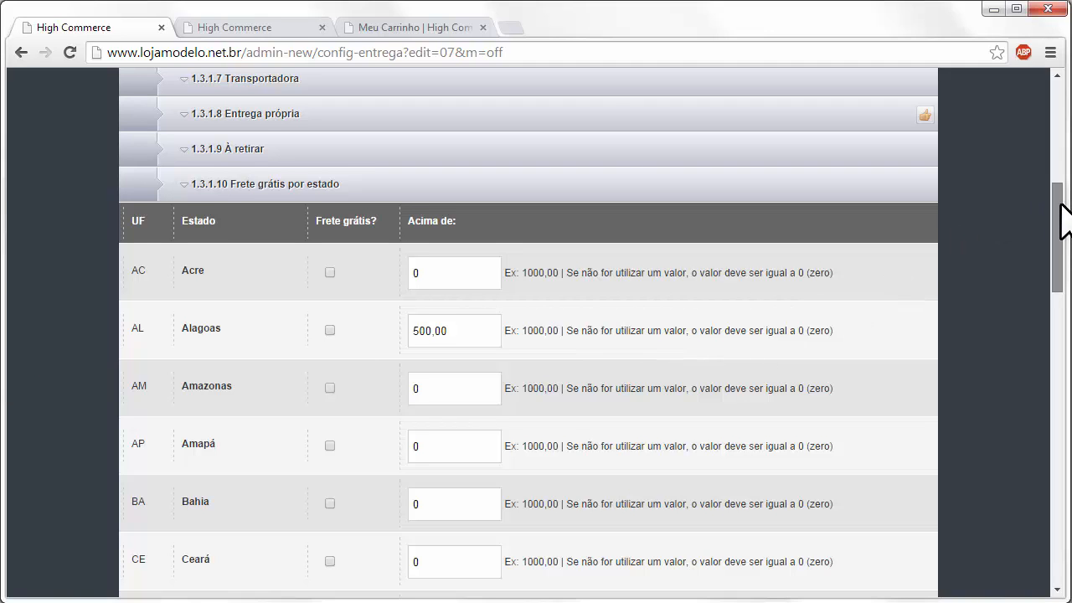
drag(1061, 203, 1061, 218)
scroll(795, 372, down, 7)
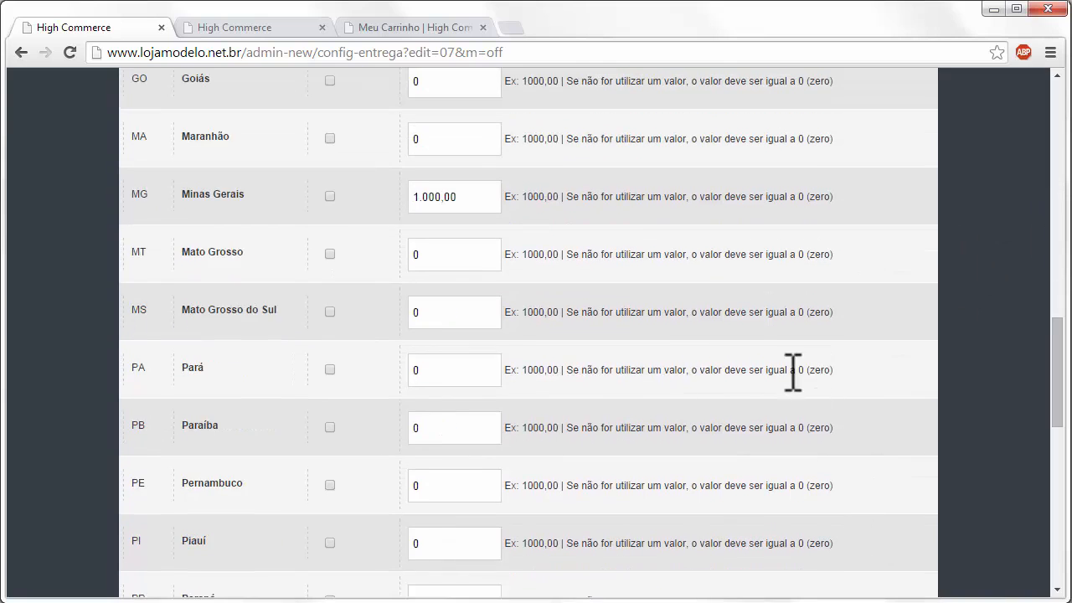
scroll(574, 376, down, 8)
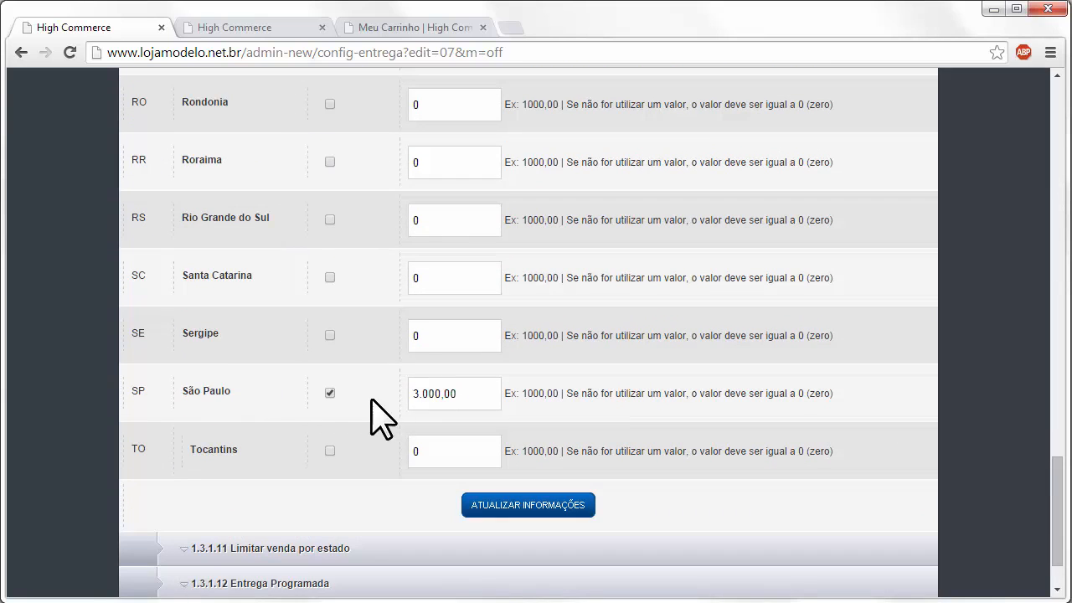
- Toggle São Paulo's free shipping off and back on, keeping its 3.000,00 threshold
click(329, 392)
click(329, 392)
double_click(441, 394)
click(474, 399)
scroll(478, 402, up, 11)
scroll(402, 360, up, 10)
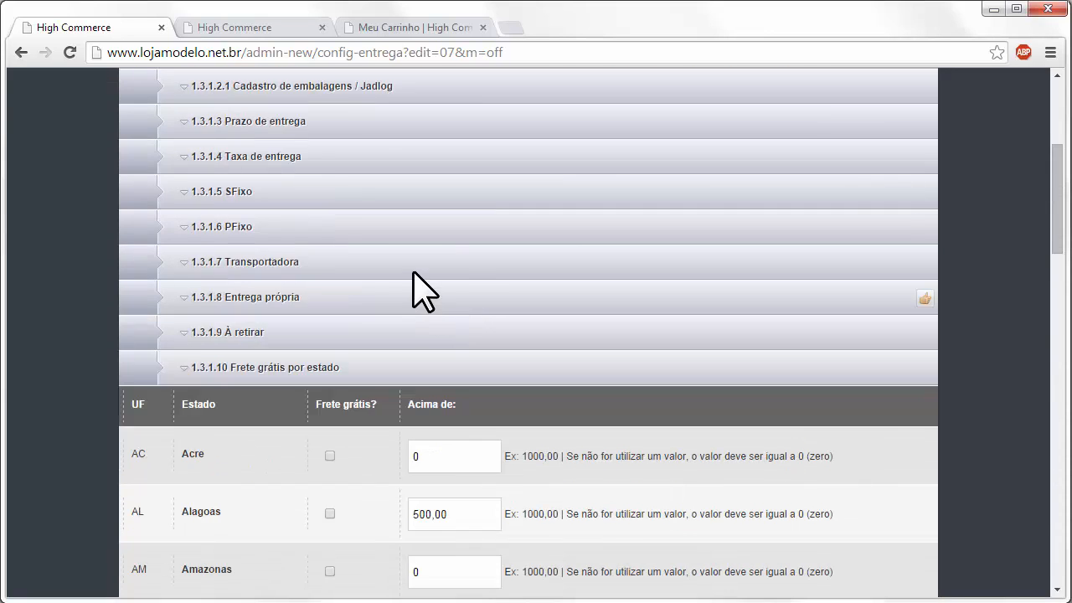
- In Geral, allow free shipping for PAC / PFixo and stop allowing it for À Retirar
click(339, 318)
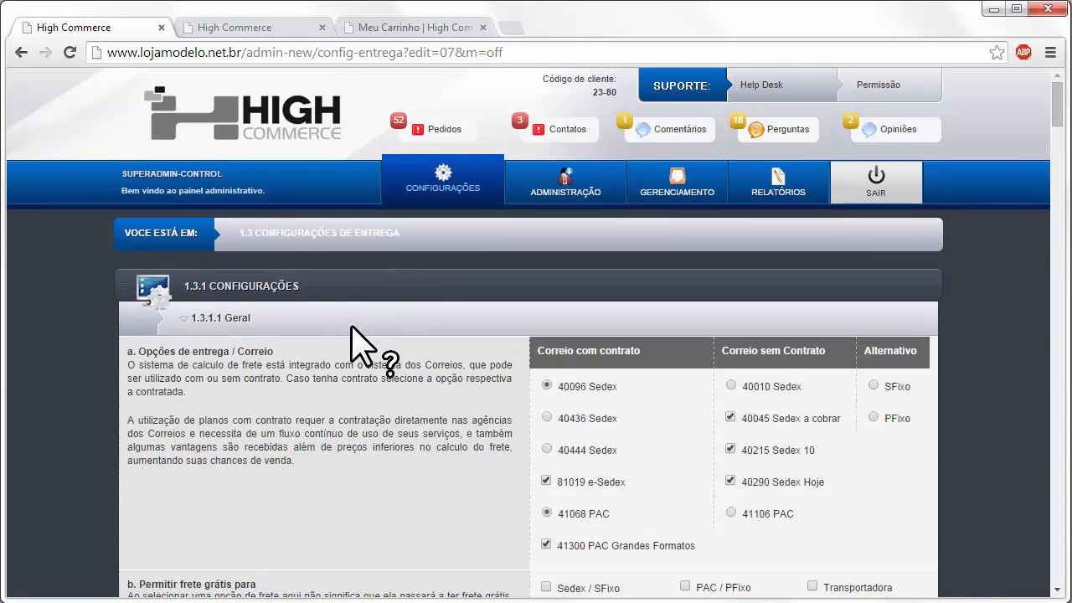
scroll(368, 352, down, 4)
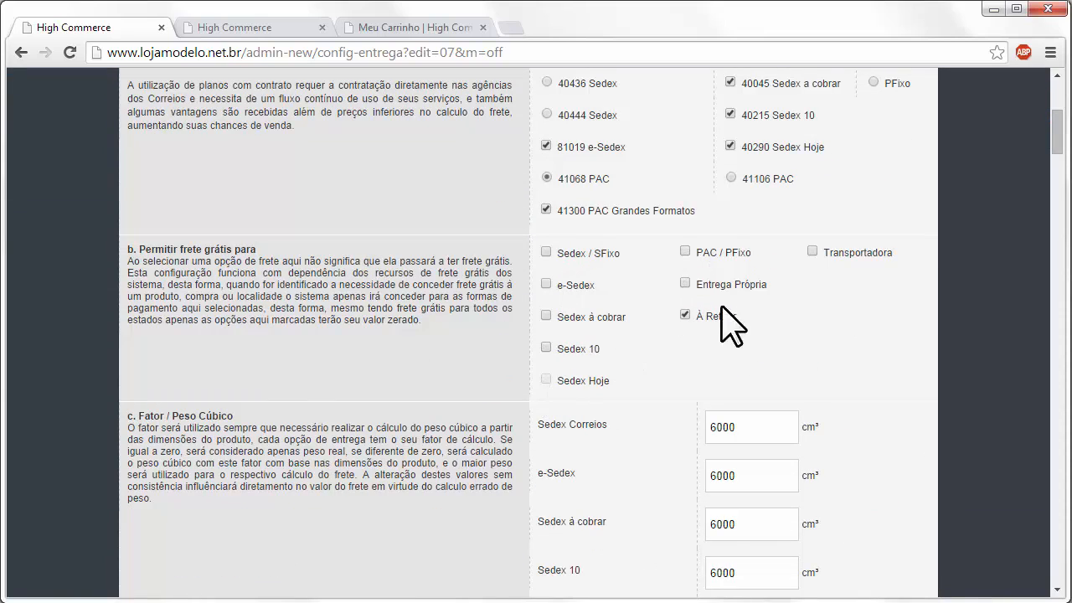
click(685, 252)
click(685, 315)
scroll(603, 264, up, 8)
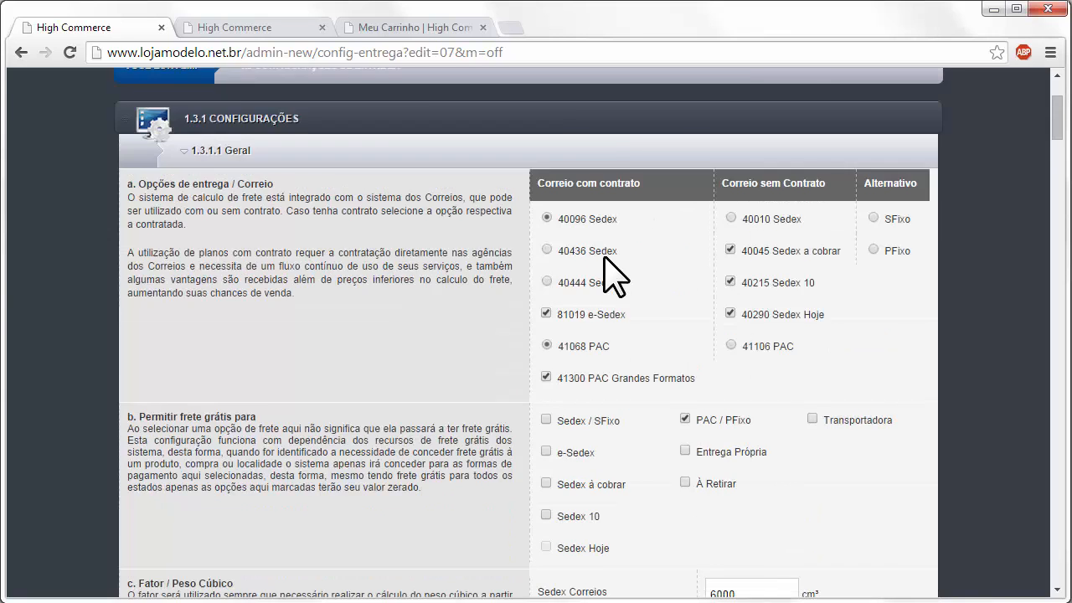
click(545, 240)
scroll(552, 255, down, 5)
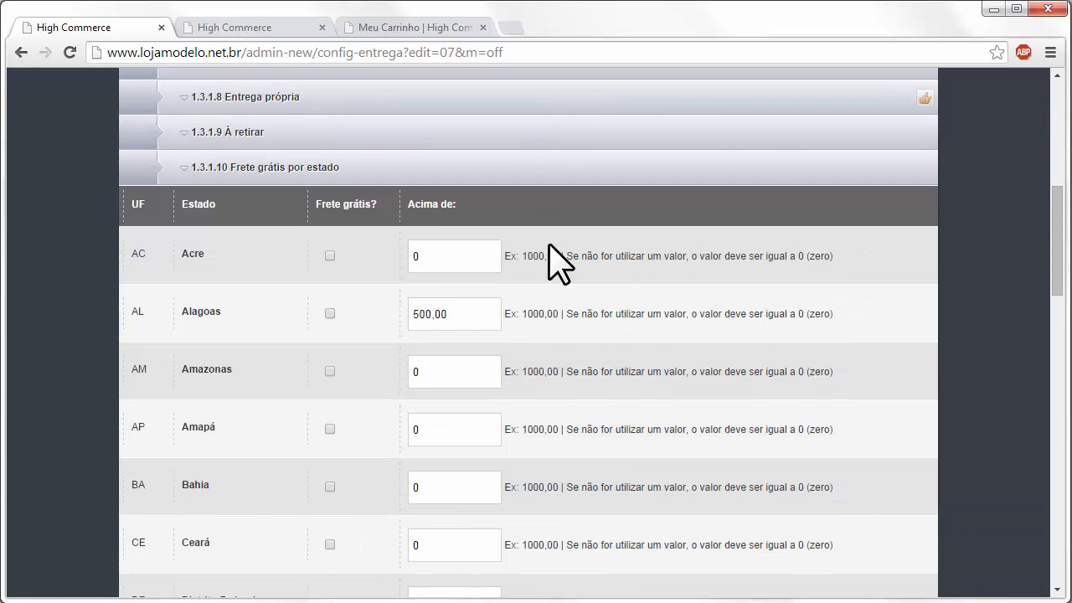
- Replace São Paulo's 'Acima de' free-shipping threshold with 0
scroll(553, 255, down, 11)
scroll(552, 256, down, 4)
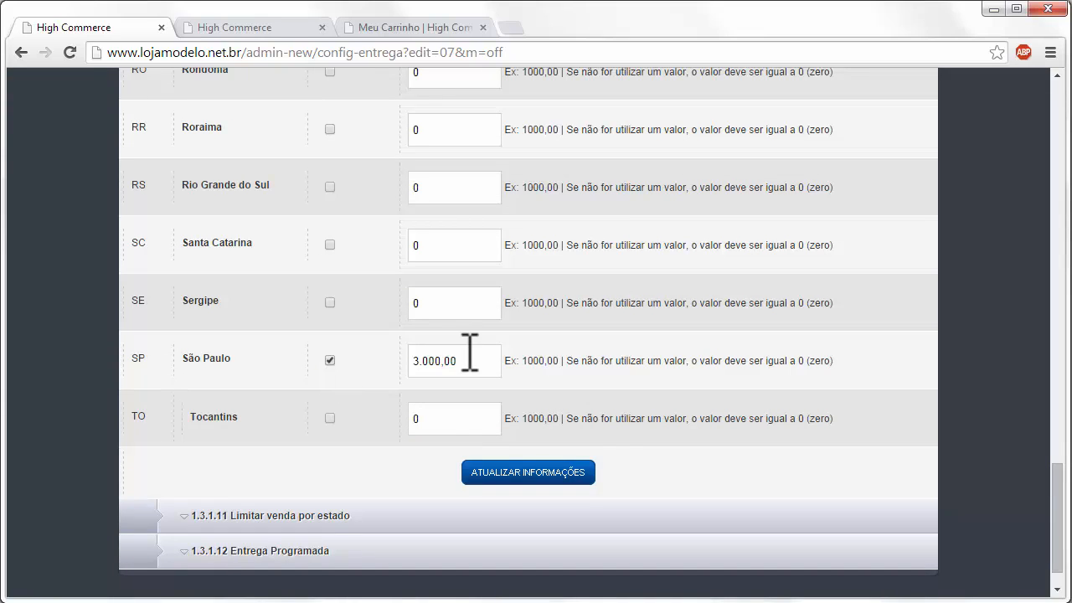
drag(507, 361, 196, 368)
drag(440, 359, 474, 359)
key(BackSpace)
key(BackSpace)
key(BackSpace)
key(BackSpace)
key(BackSpace)
key(BackSpace)
text(0)
- Collapse the 1.3.1.10 Frete grátis por estado table
scroll(378, 324, up, 3)
scroll(352, 435, down, 1)
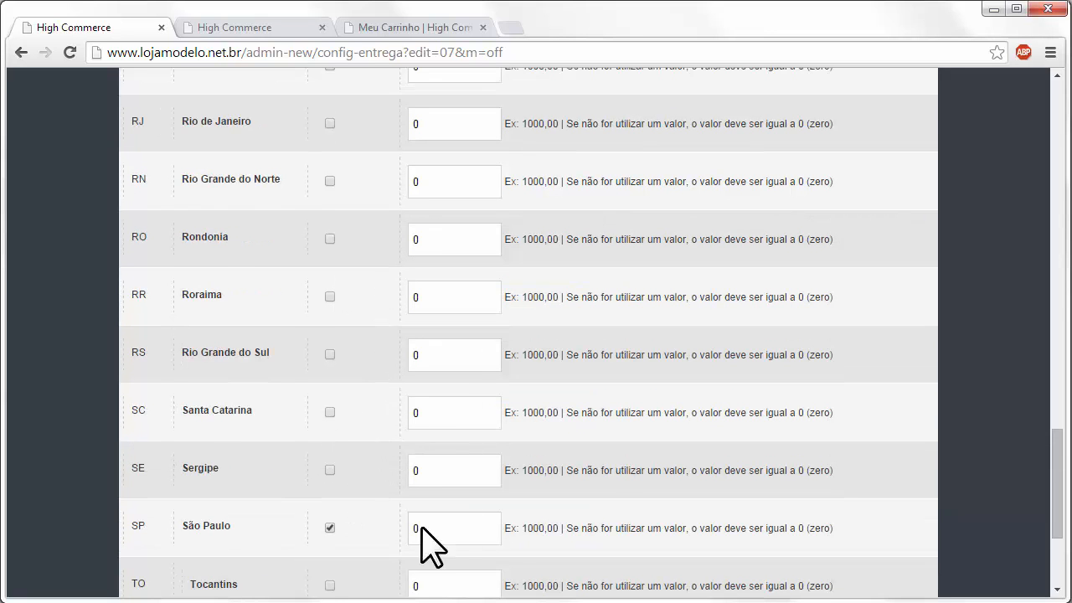
scroll(366, 371, down, 1)
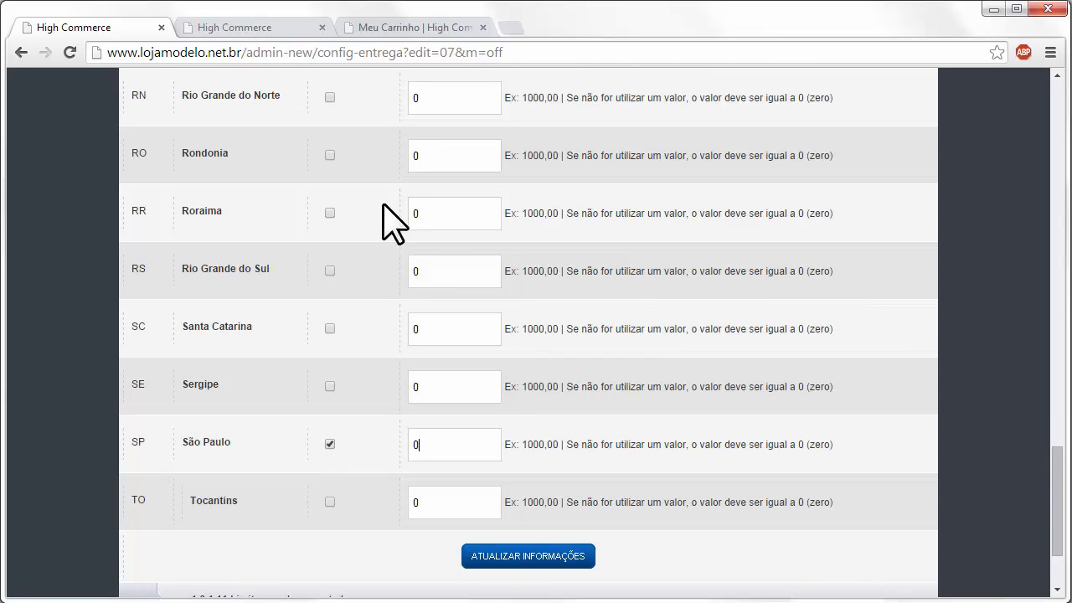
scroll(316, 201, up, 9)
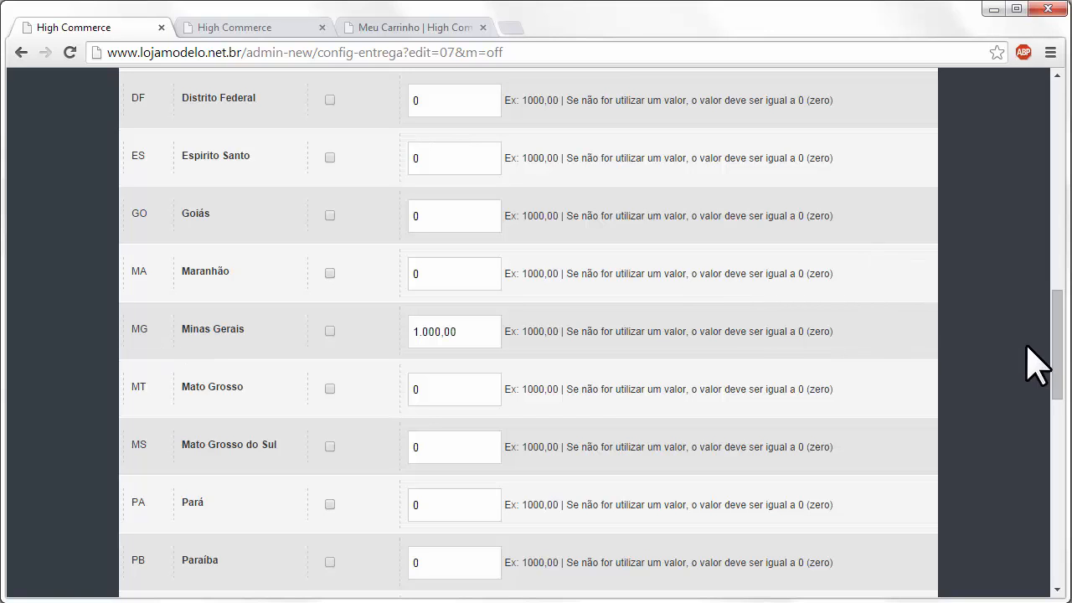
drag(1056, 352, 1064, 243)
click(410, 298)
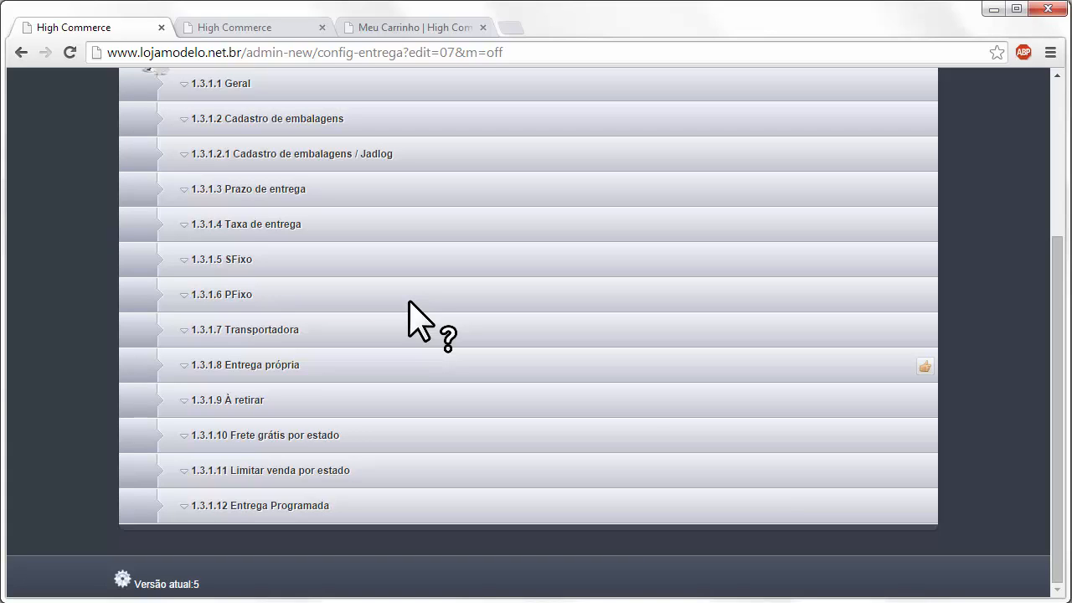
- Expand the Limitar venda por estado table and look through its states
click(386, 466)
scroll(438, 425, down, 2)
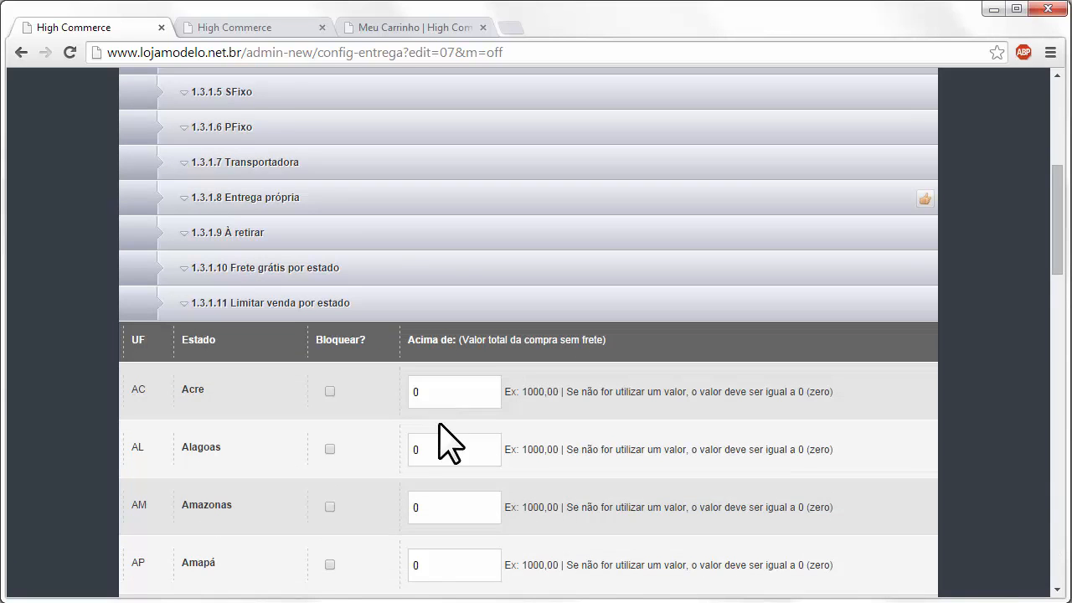
scroll(438, 424, down, 1)
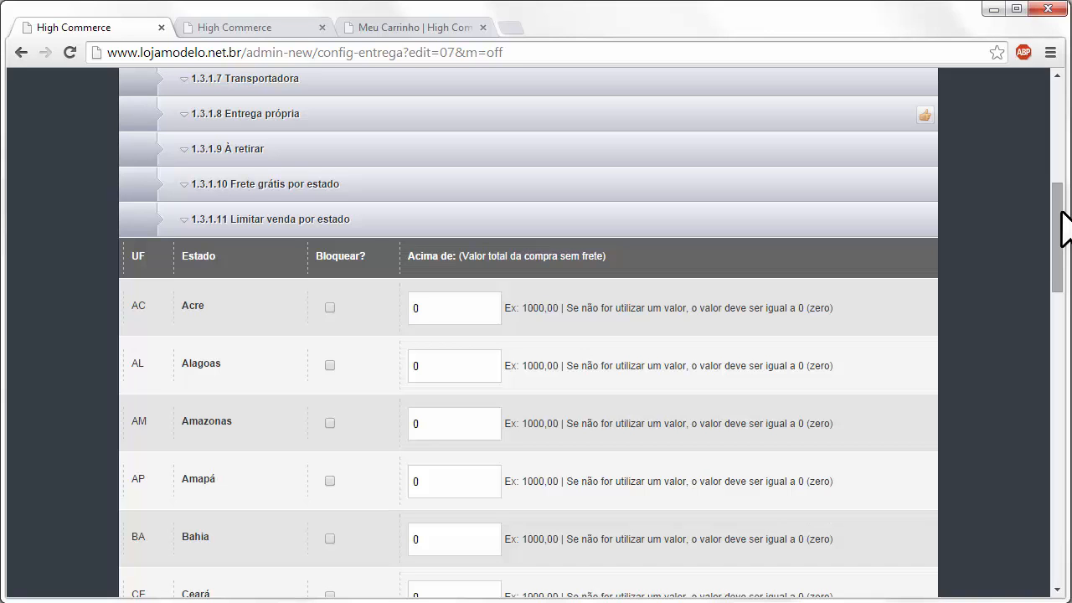
scroll(823, 363, down, 9)
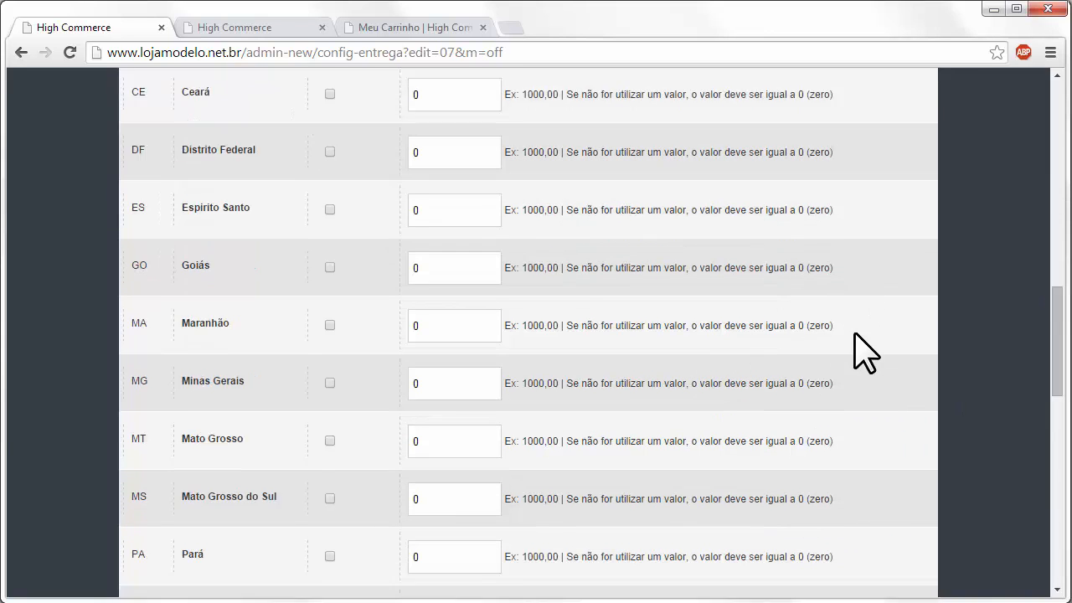
scroll(844, 320, down, 5)
scroll(842, 320, up, 11)
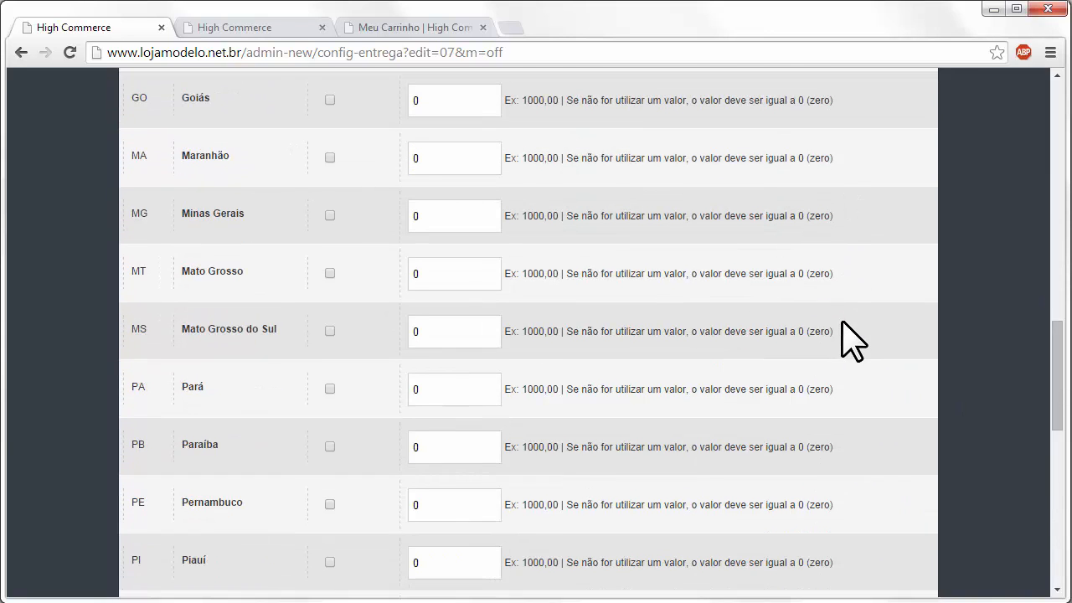
scroll(842, 334, up, 4)
scroll(847, 340, down, 16)
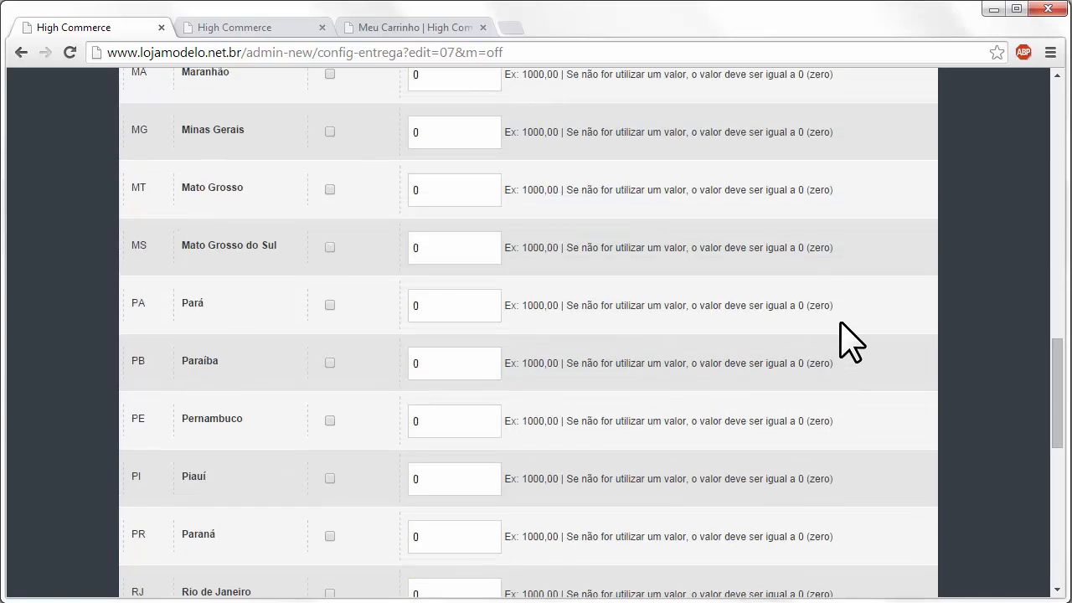
scroll(776, 319, down, 2)
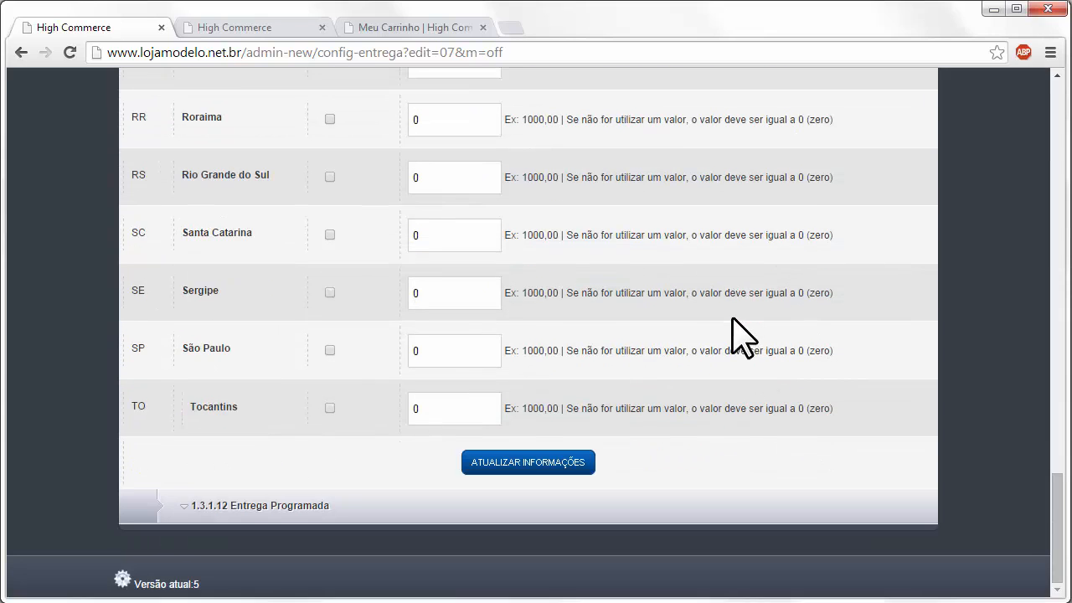
- Tick Bloquear for São Paulo, select its value, and return to the section list
click(329, 351)
double_click(478, 343)
click(451, 351)
drag(437, 346, 126, 350)
scroll(397, 275, up, 9)
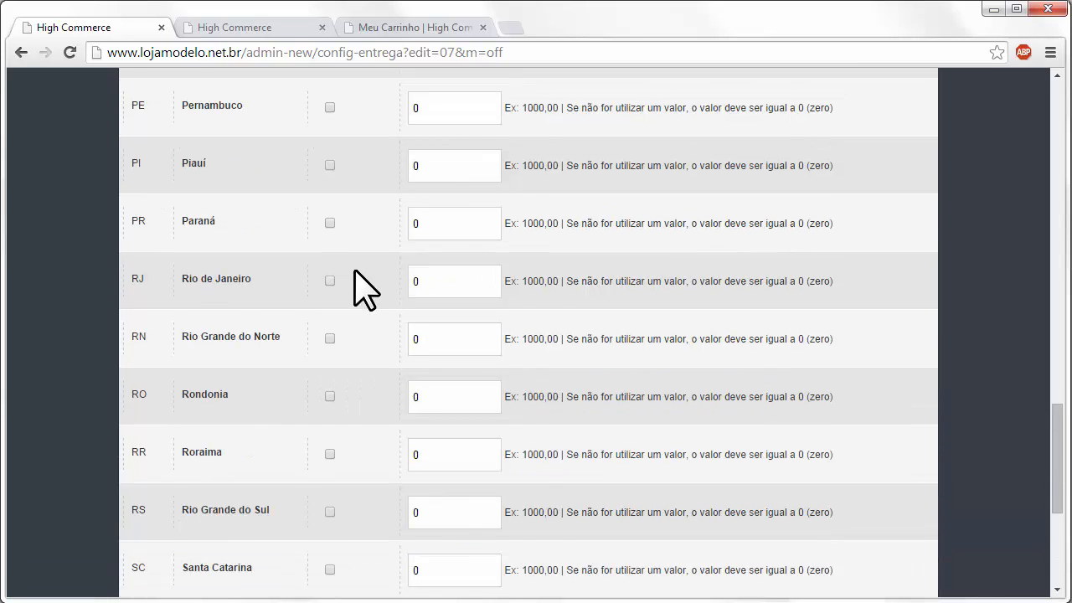
scroll(342, 270, up, 3)
scroll(342, 335, down, 13)
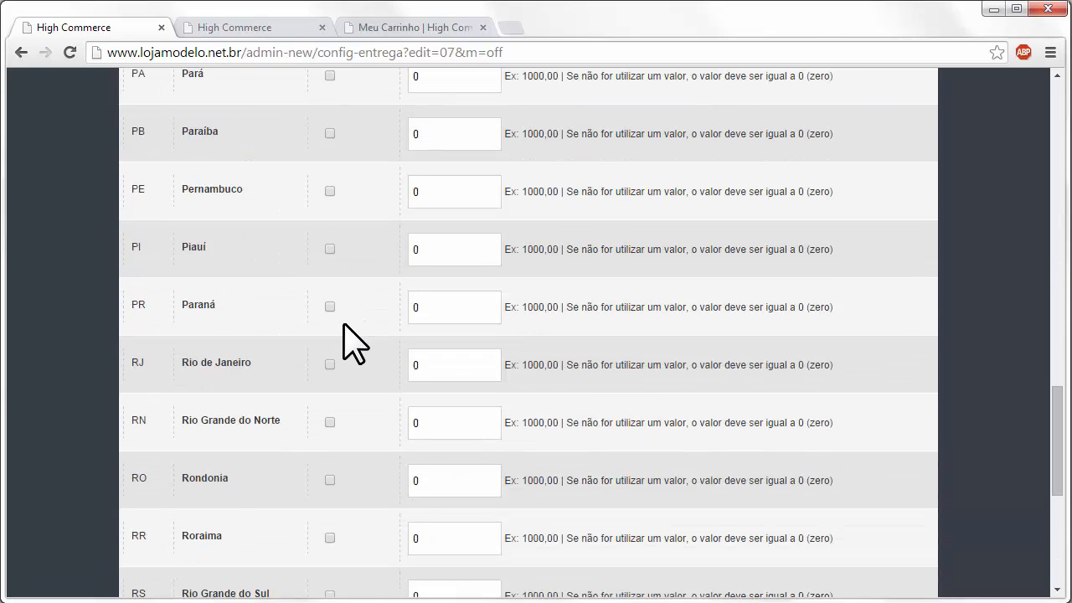
scroll(251, 435, up, 20)
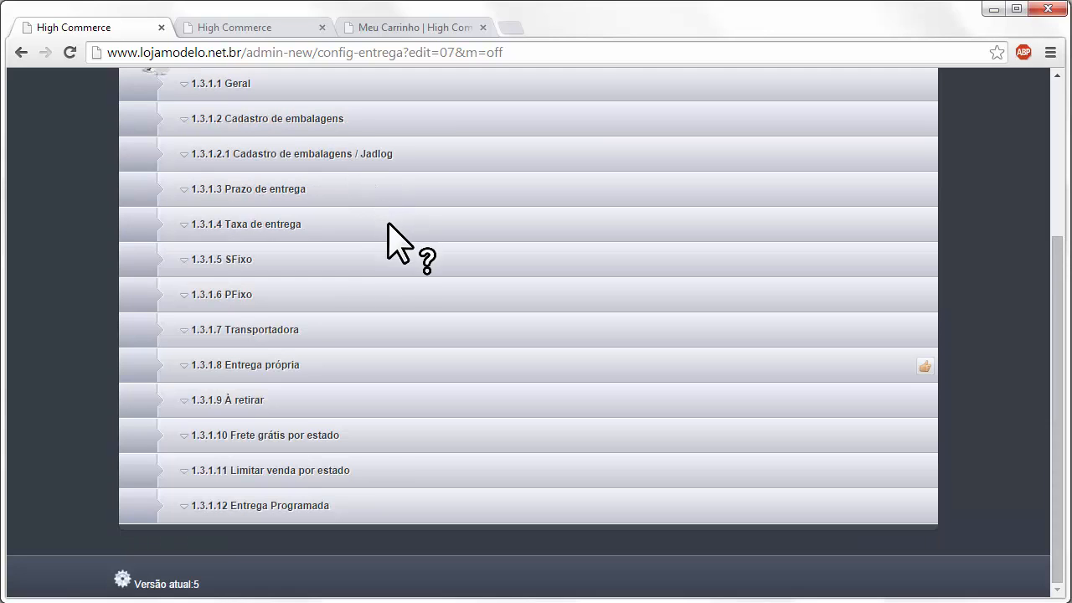
- Expand 1.3.1.12 Entrega Programada to review its Sedex/PAC, São Paulo, 20-day and shift settings
click(357, 507)
scroll(478, 407, down, 5)
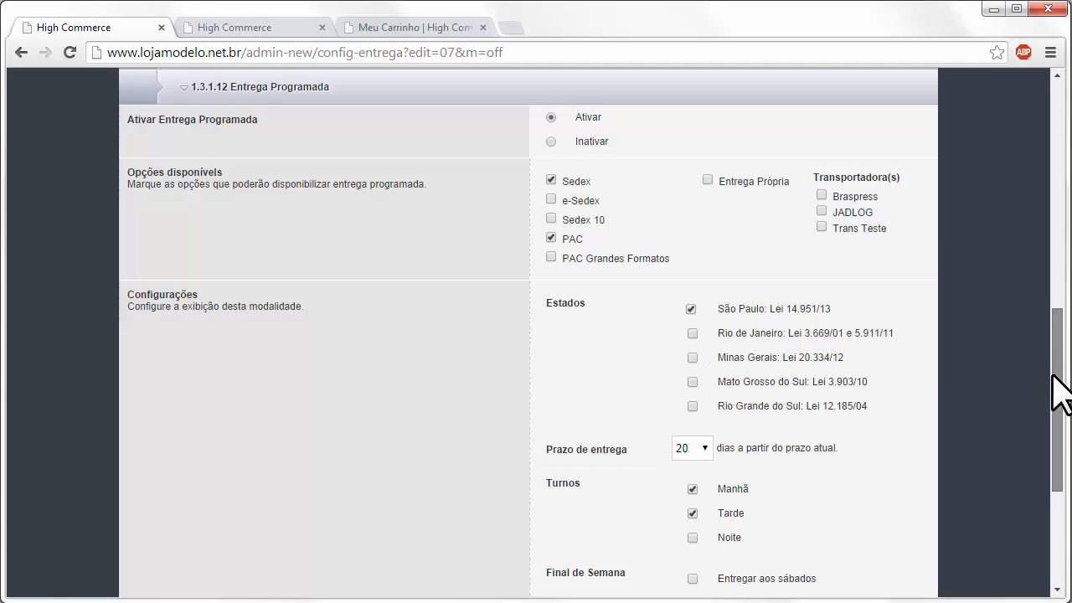
scroll(1056, 381, up, 1)
drag(1054, 364, 1053, 366)
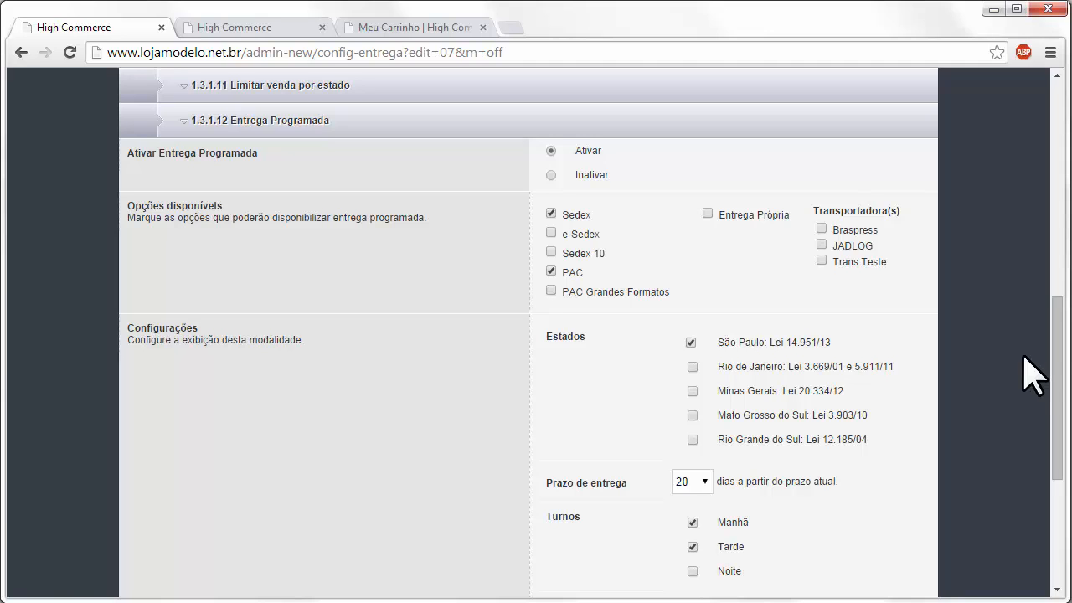
- Change the Entrega Programada Prazo de entrega from 20 to 5 days
drag(1052, 351, 1052, 362)
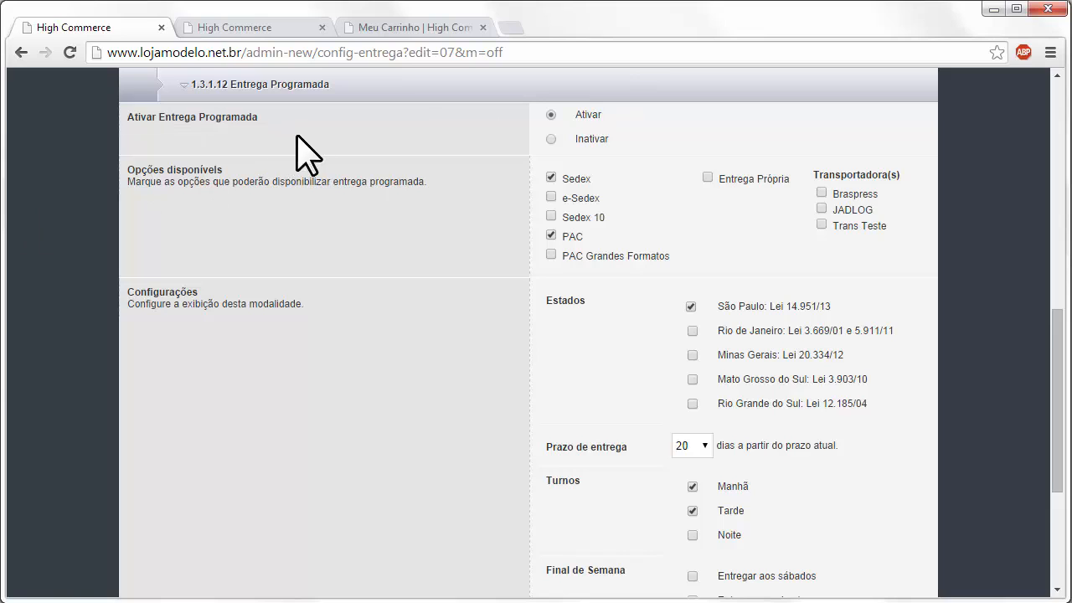
drag(1058, 339, 1056, 335)
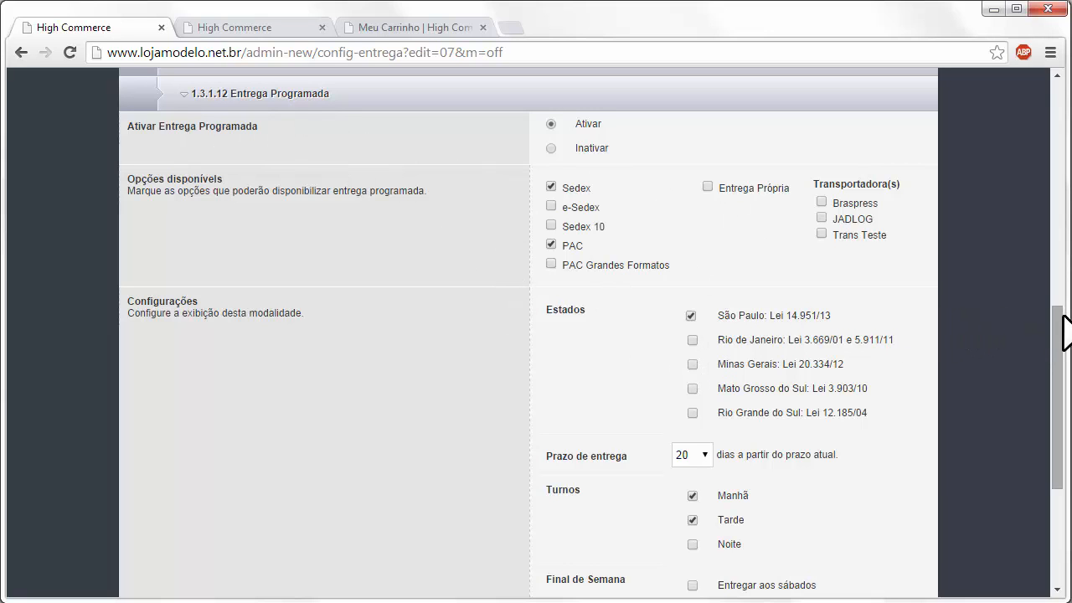
drag(1055, 350, 1053, 372)
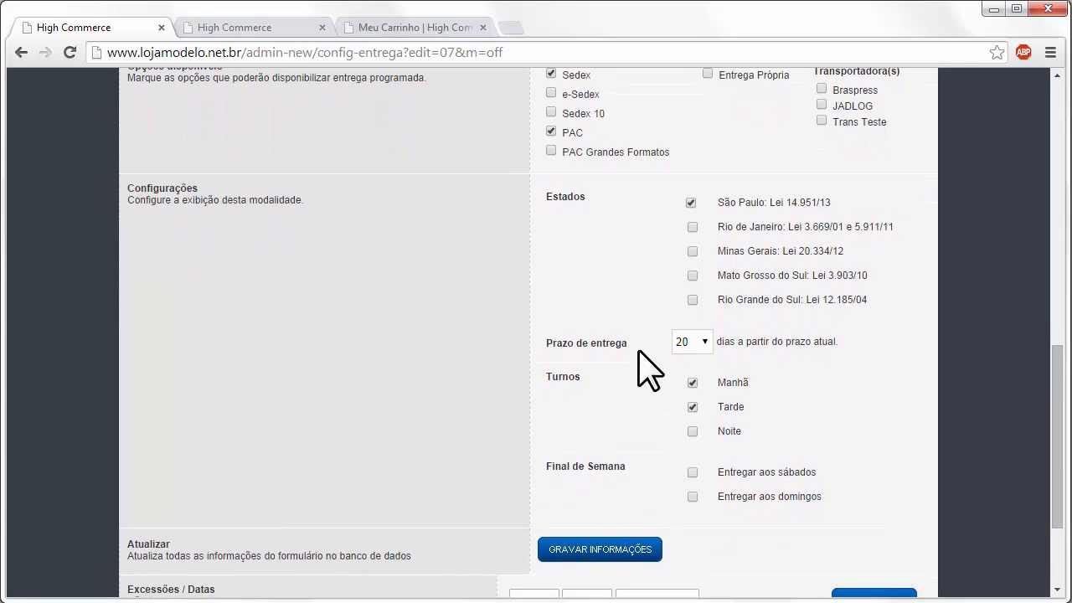
click(706, 341)
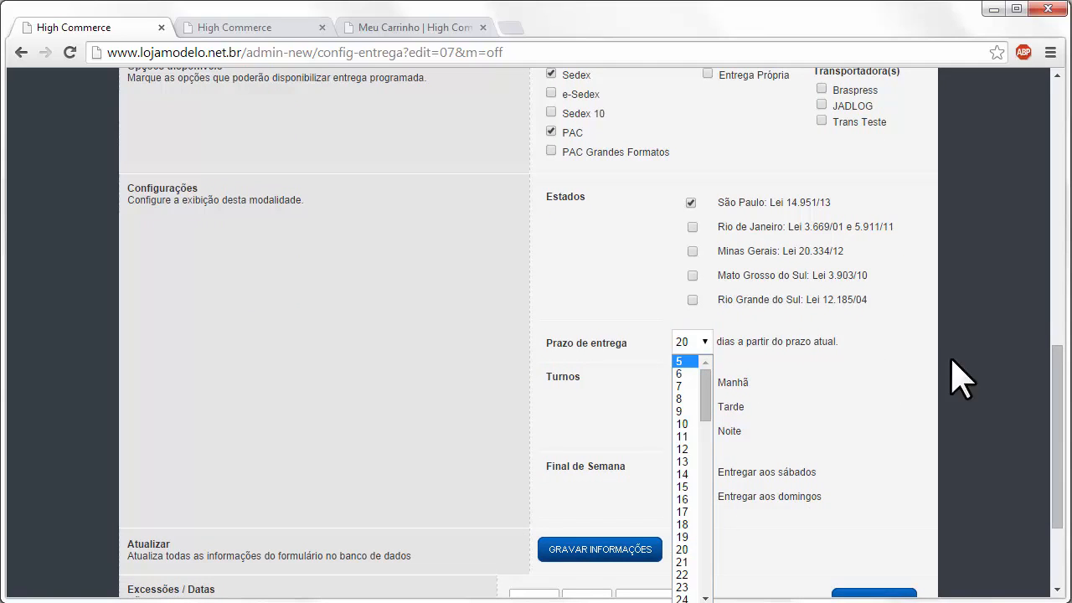
click(847, 357)
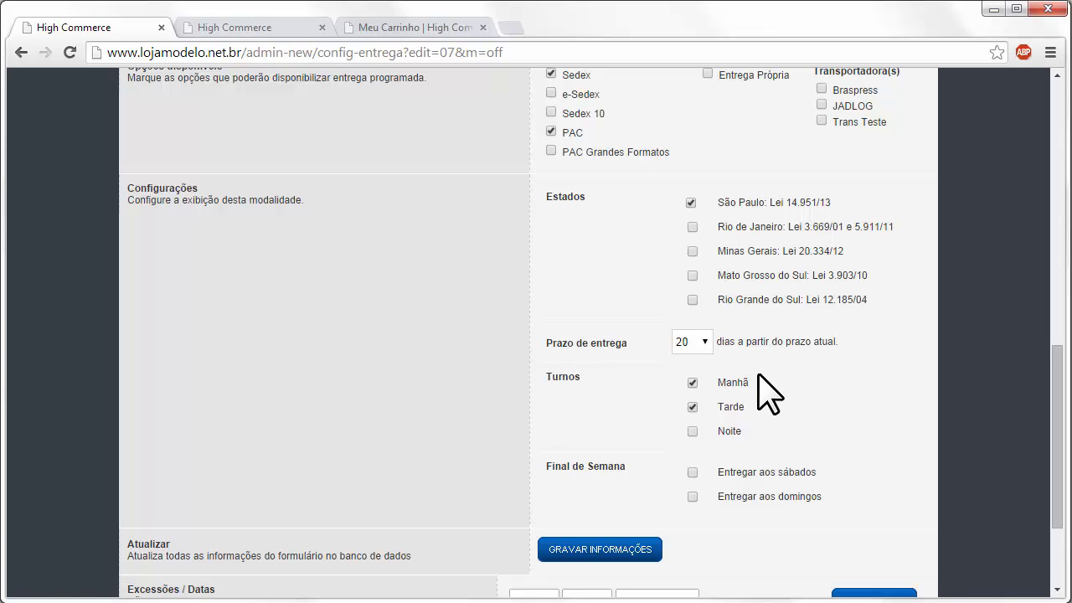
click(703, 339)
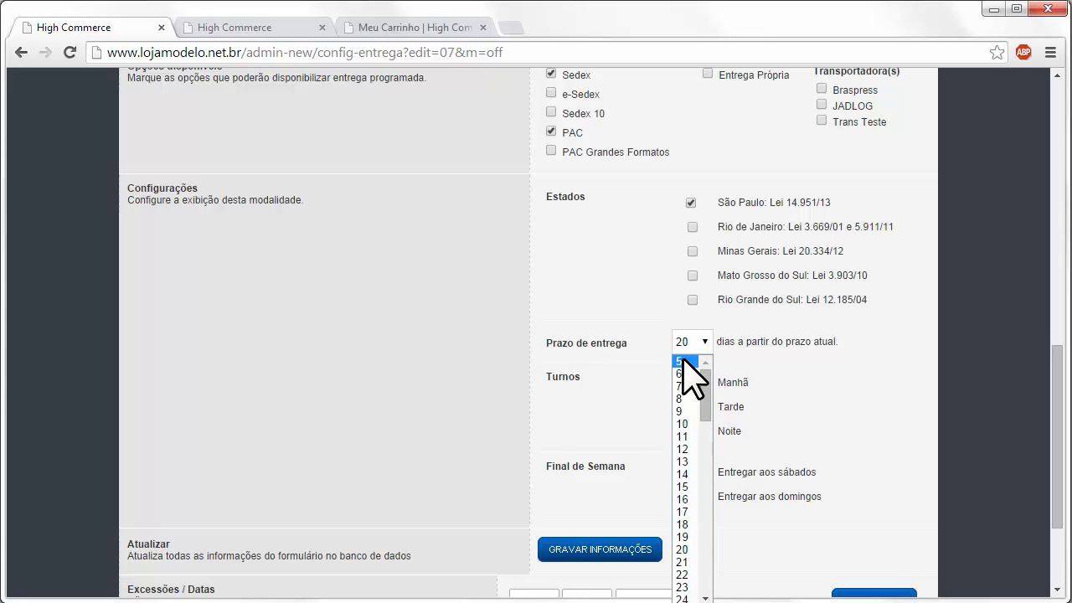
click(684, 361)
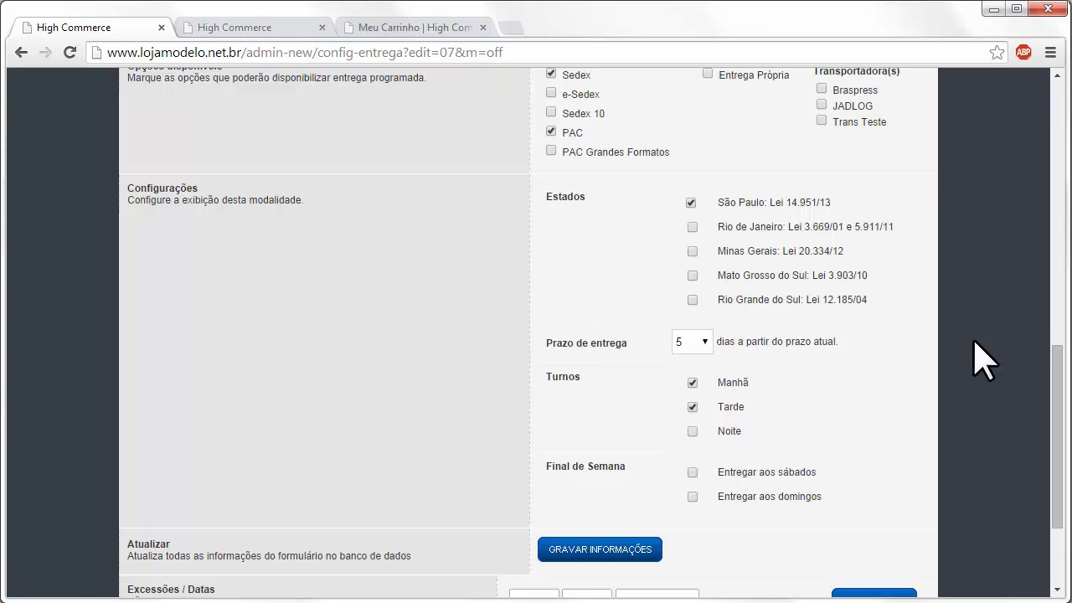
- Enable the Noite shift and Entregar aos sábados, keeping Tarde on
click(692, 405)
click(693, 407)
click(691, 430)
click(692, 472)
scroll(561, 536, down, 1)
scroll(502, 444, down, 1)
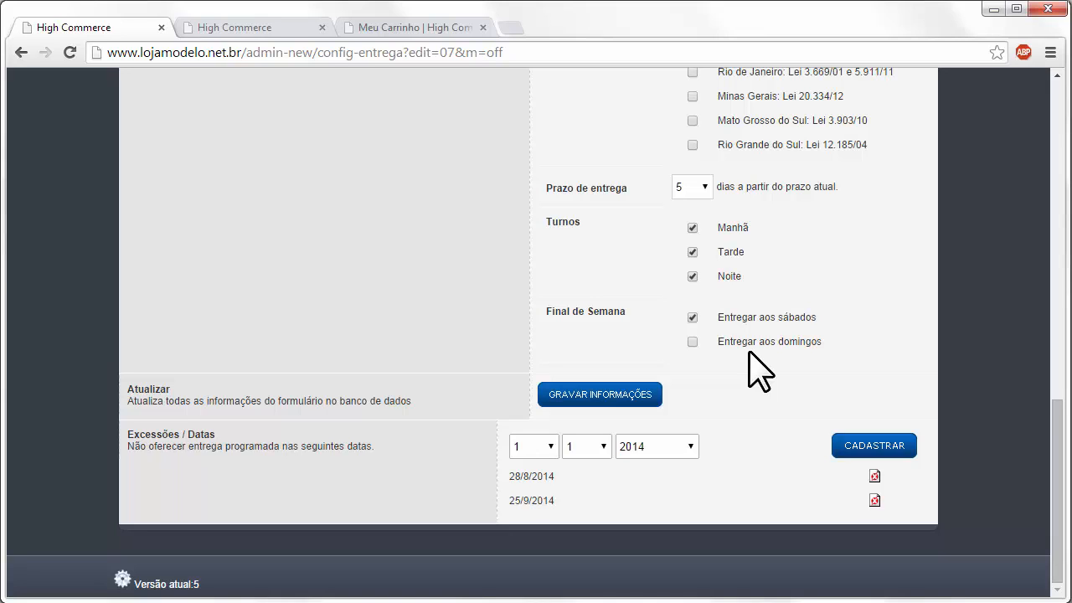
- Choose day 13 for a new Excessões / Datas exception date
click(540, 448)
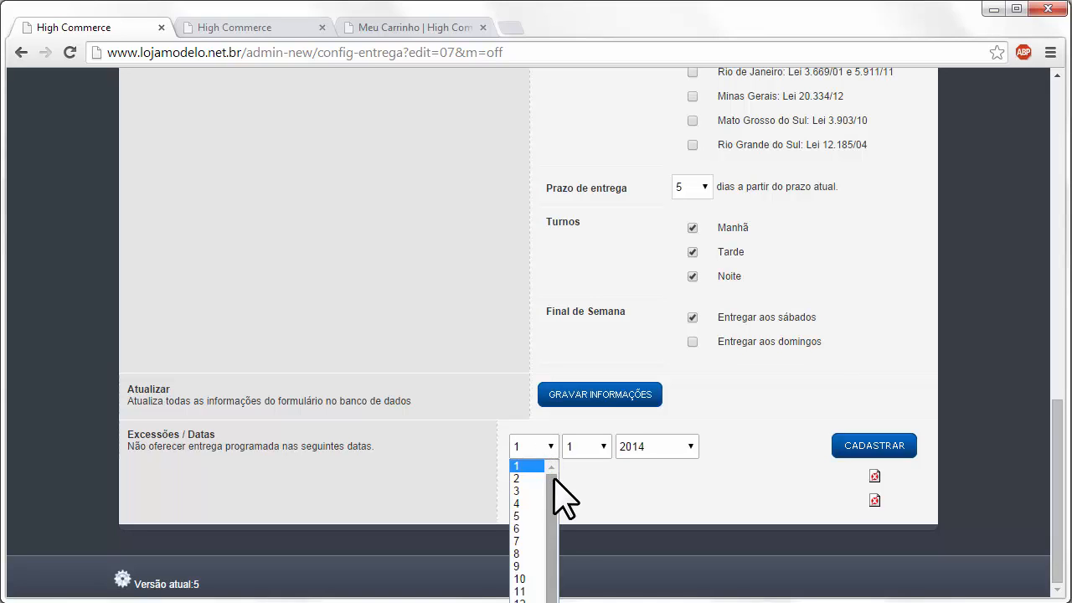
scroll(555, 486, down, 4)
drag(551, 570, 537, 494)
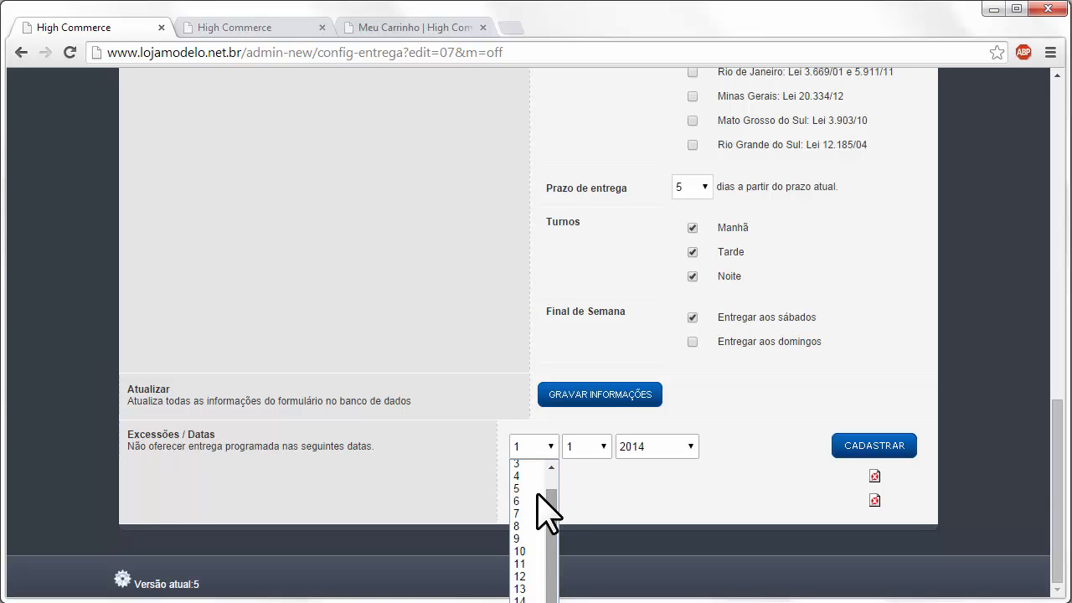
drag(554, 504, 533, 543)
click(525, 524)
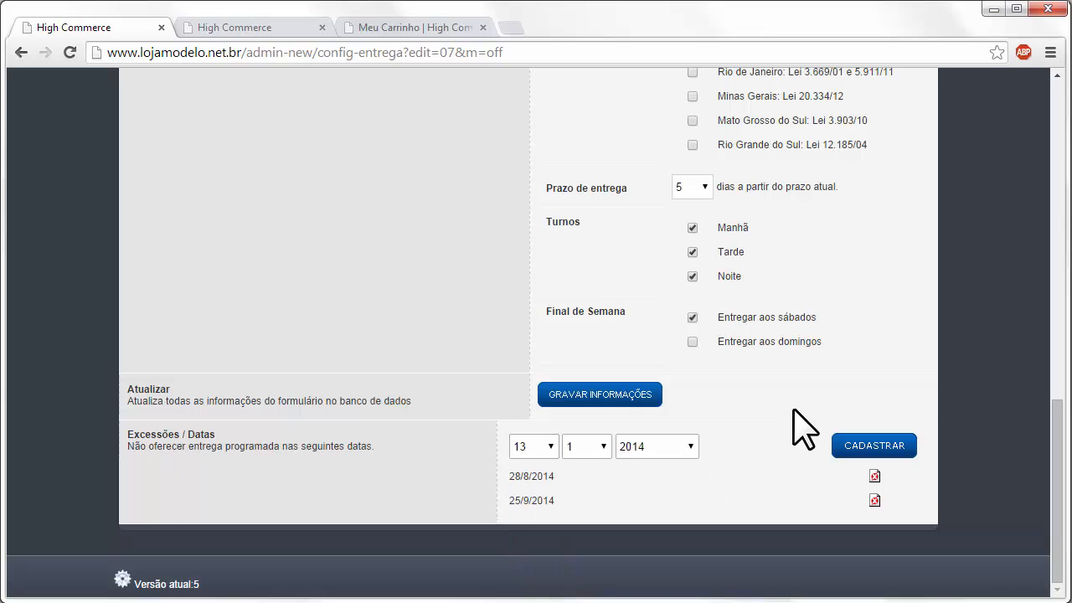
scroll(821, 382, up, 2)
scroll(792, 355, down, 2)
scroll(576, 486, up, 4)
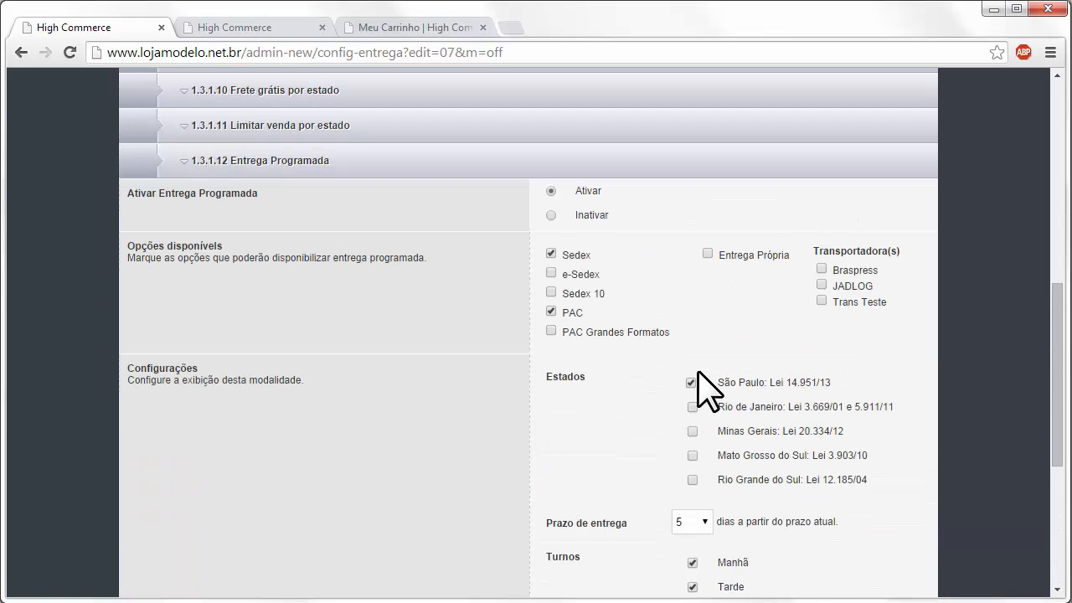
scroll(574, 316, down, 1)
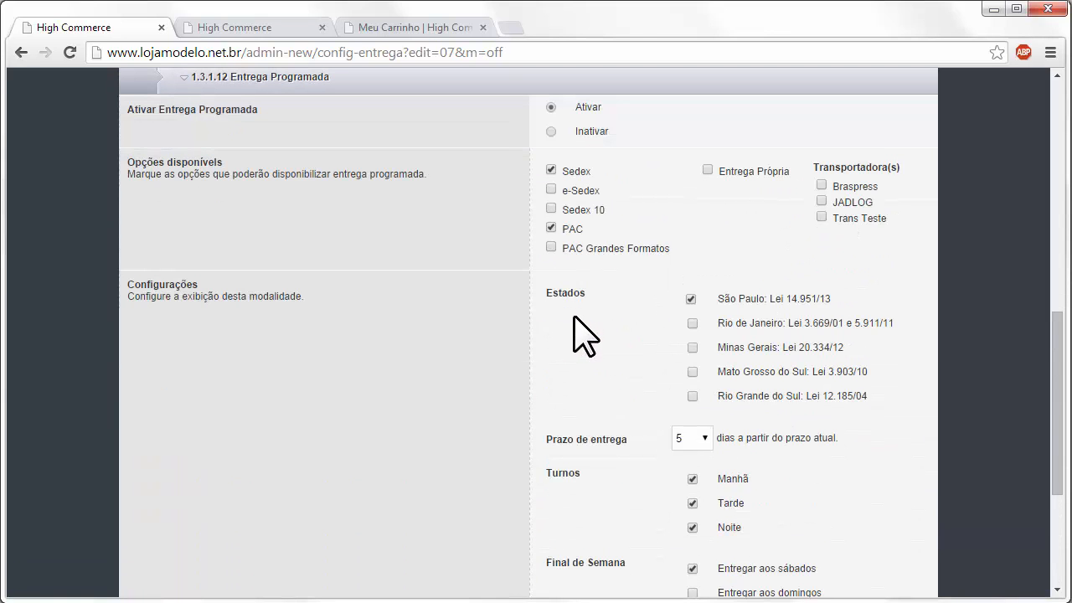
scroll(646, 327, down, 4)
scroll(645, 335, up, 5)
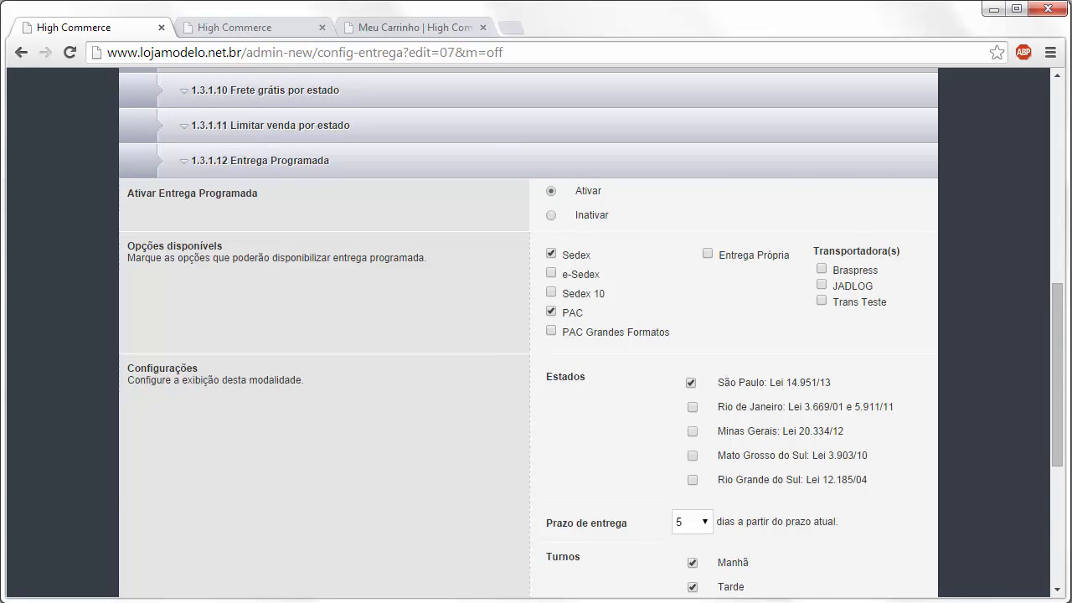
scroll(586, 443, down, 2)
- Save the Entrega Programada settings, then pick Sedex (R$ 84,22) for the cart and finalize the purchase
click(570, 566)
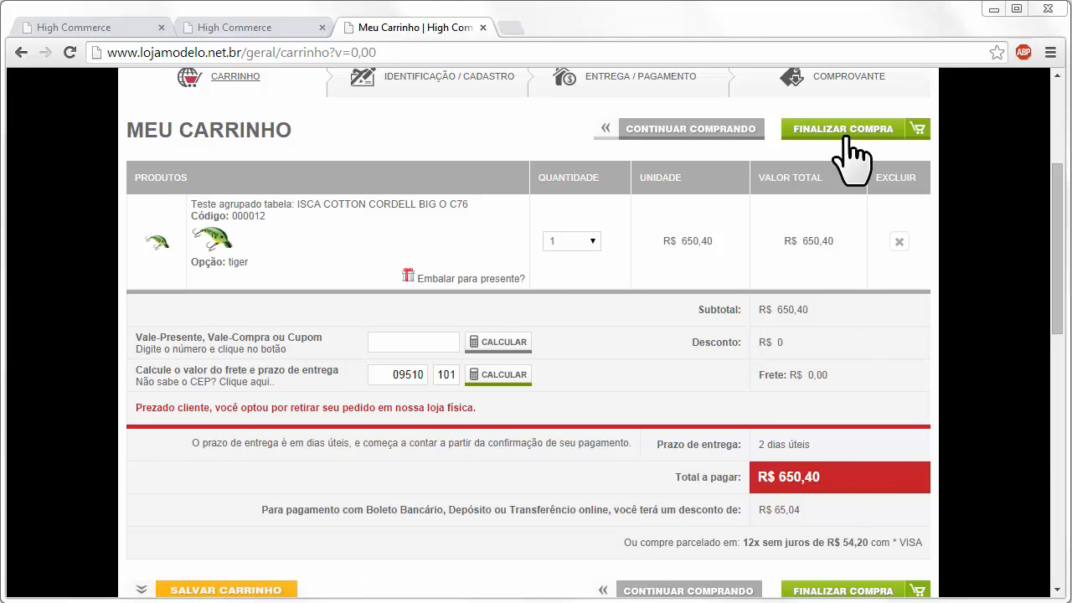
click(501, 376)
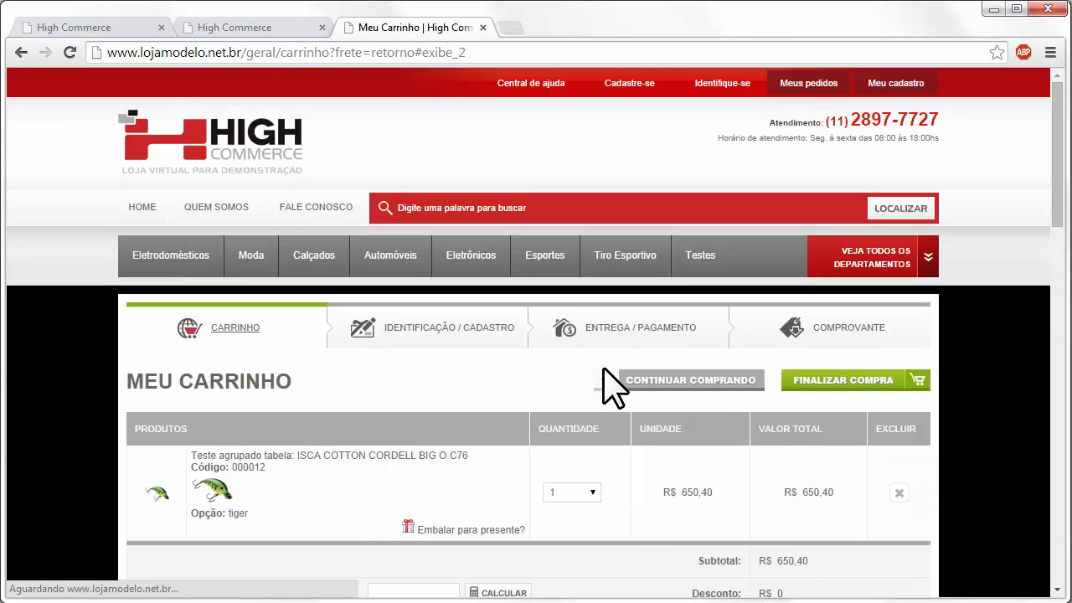
scroll(617, 360, down, 1)
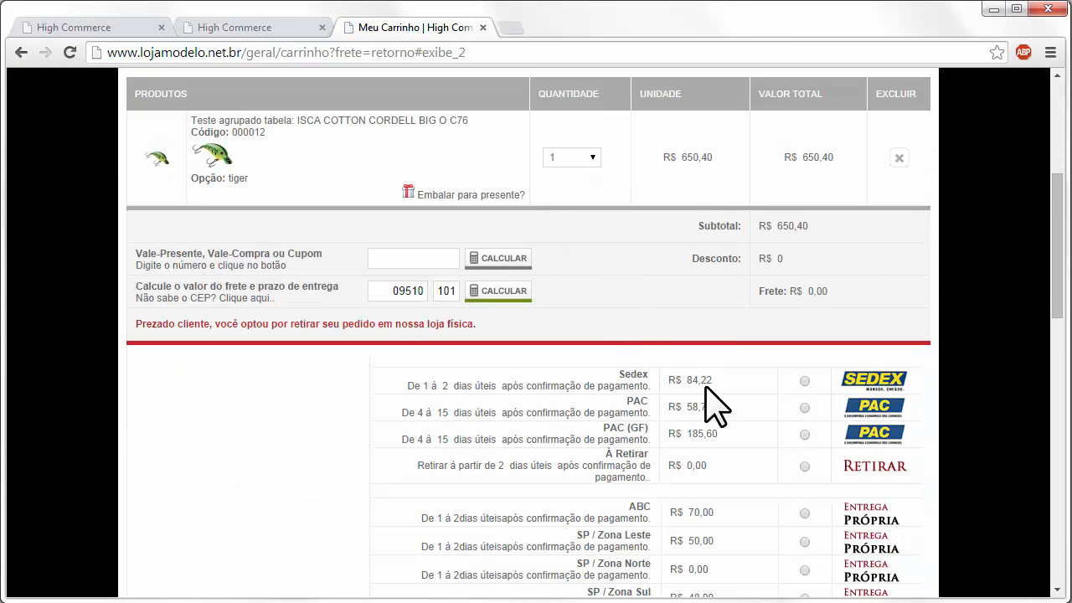
click(804, 380)
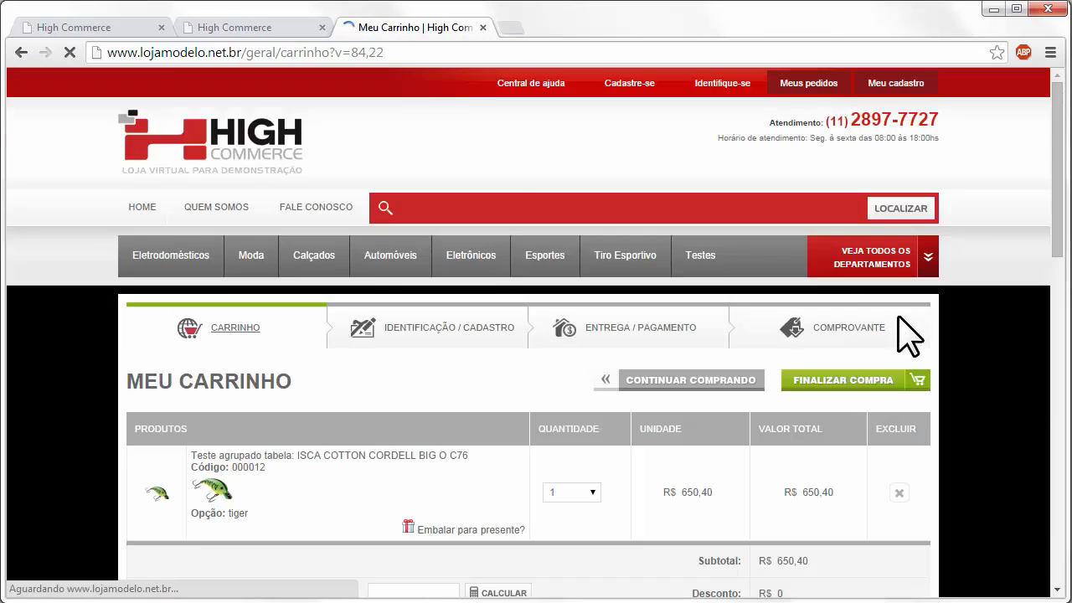
click(864, 392)
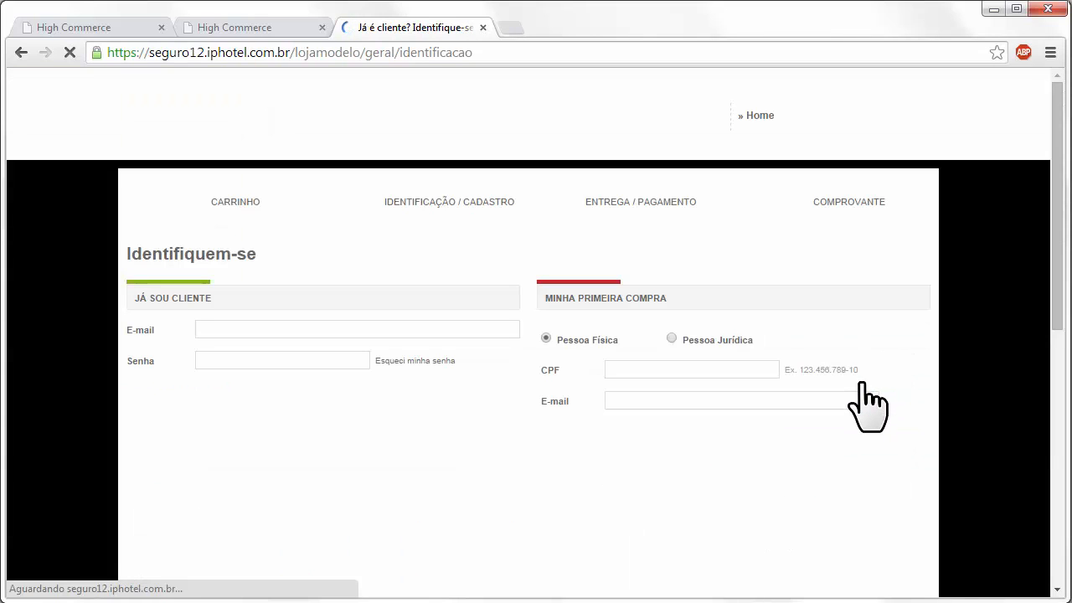
- Log in at the identification step using the customer's saved e-mail
click(296, 329)
click(285, 349)
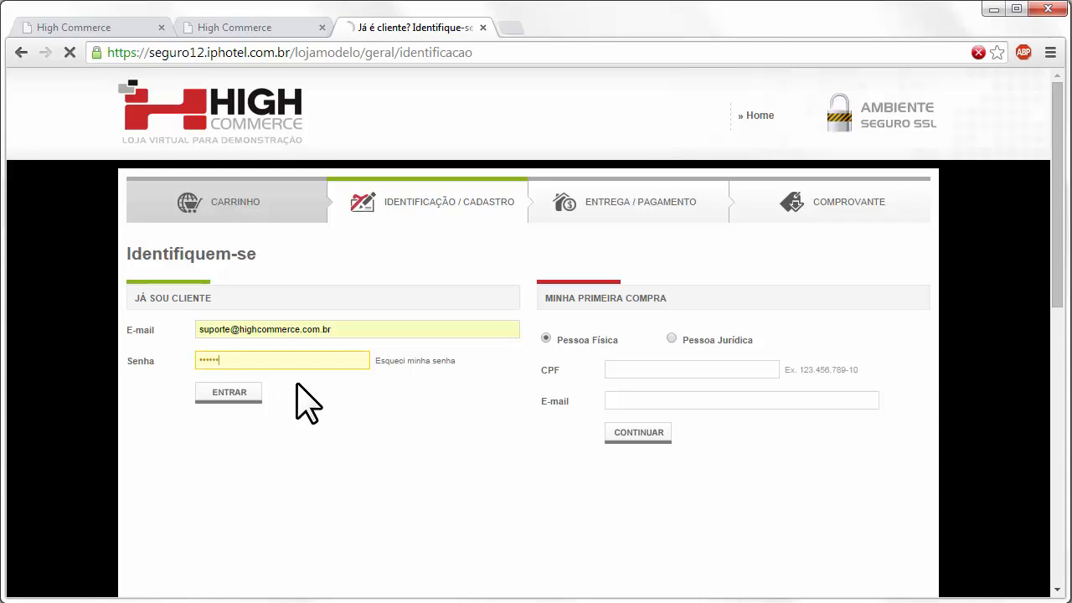
key(Return)
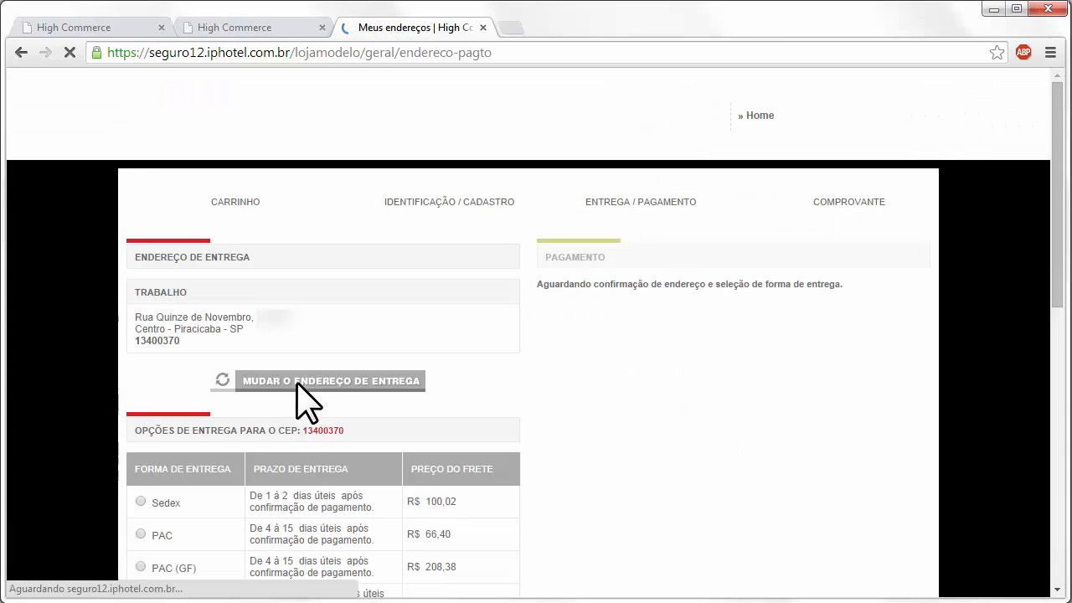
- Decline Chrome's password prompt and select Sedex shipping (R$ 100,02 freight)
scroll(335, 431, down, 1)
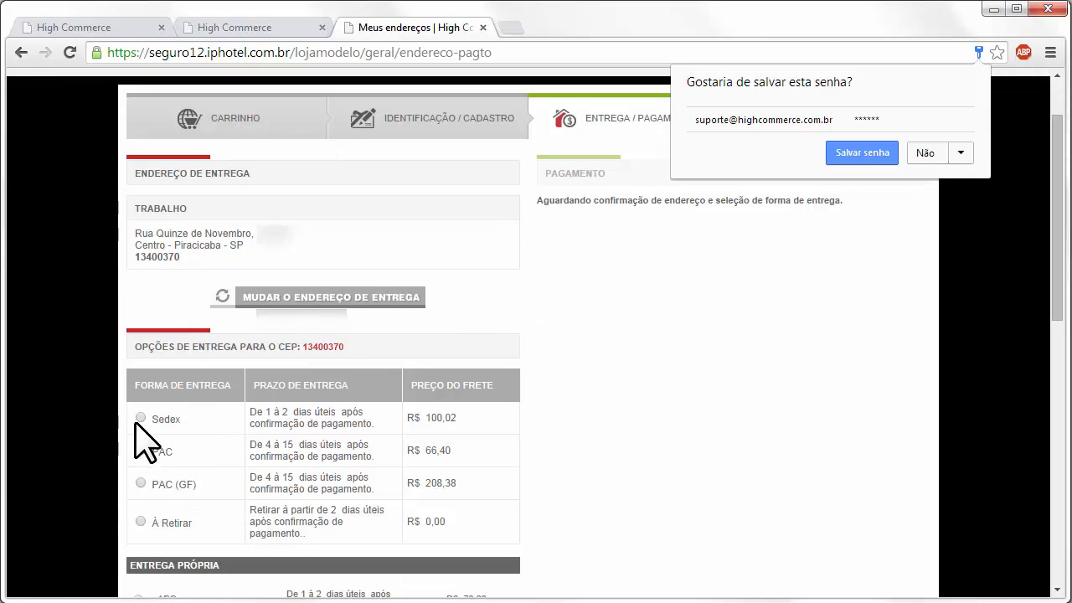
click(923, 155)
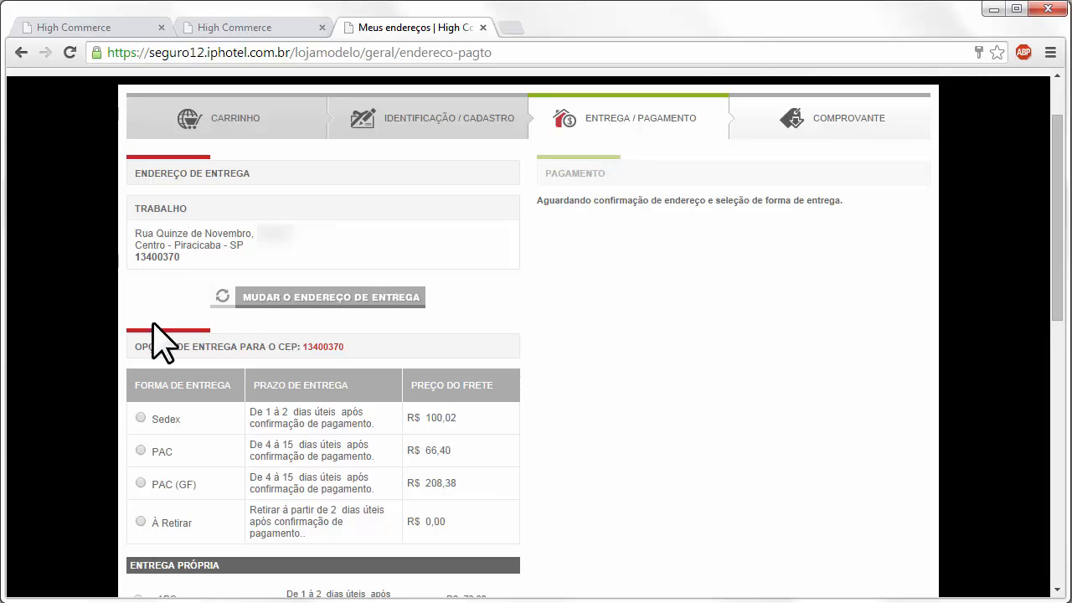
scroll(259, 339, down, 1)
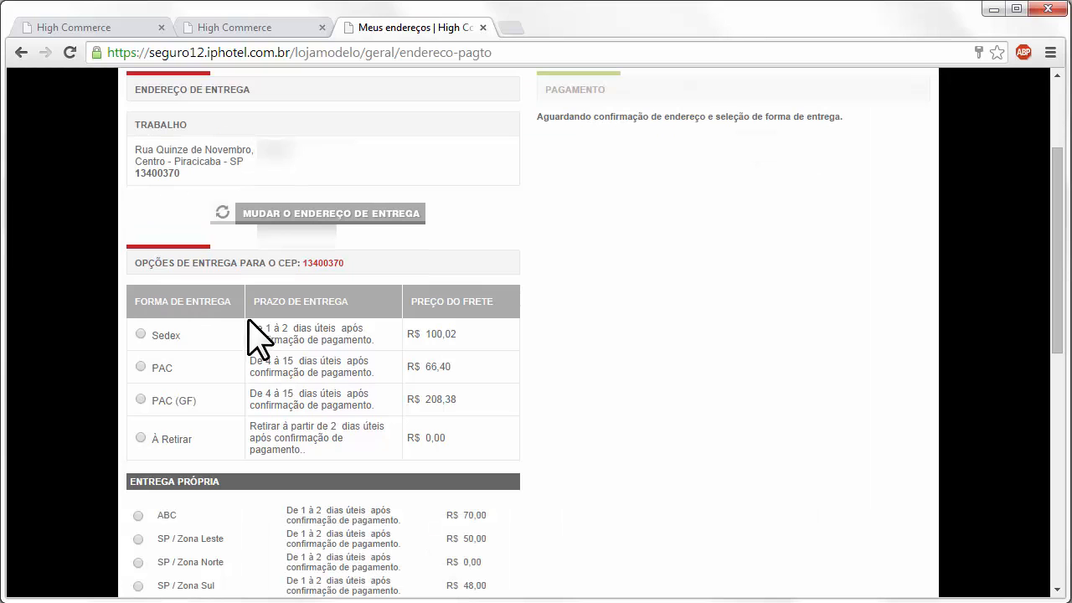
click(141, 333)
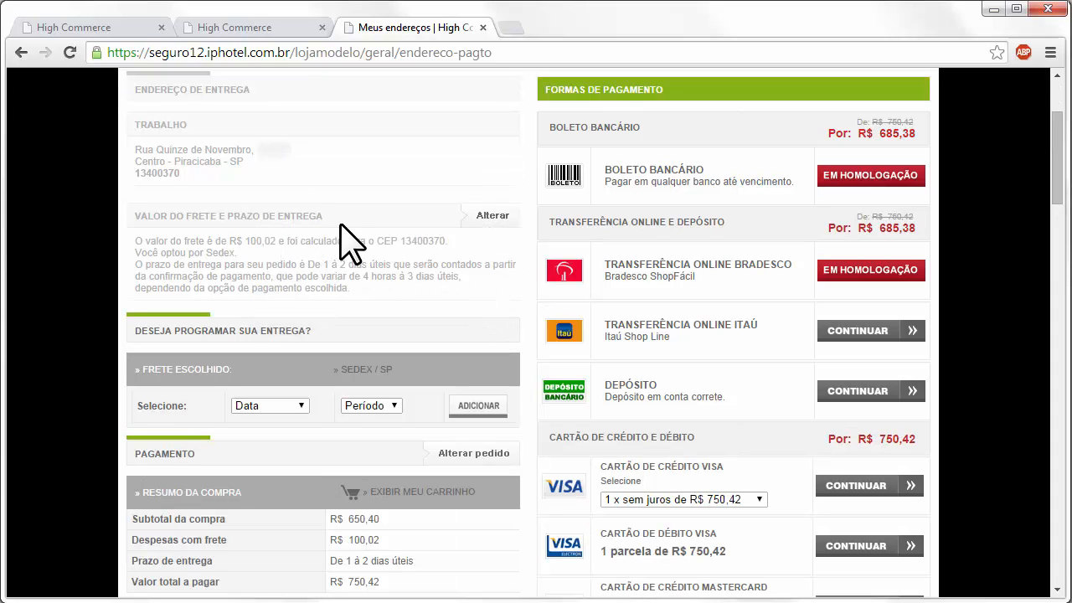
- Schedule delivery for 8/10/2014, Tarde shift, and place the order via Transferência Online Itaú
scroll(344, 214, down, 2)
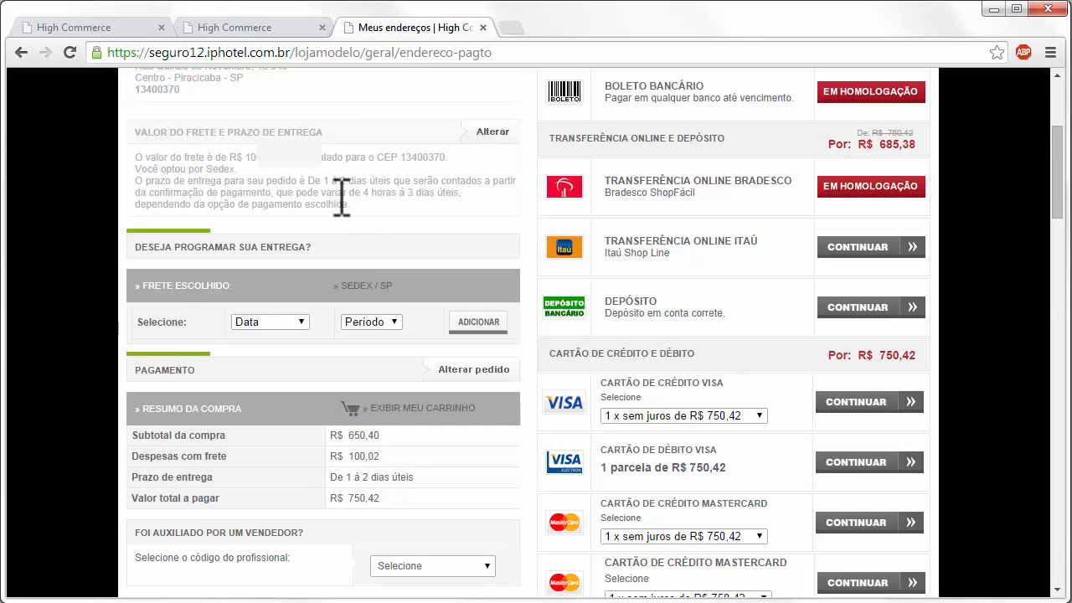
click(267, 238)
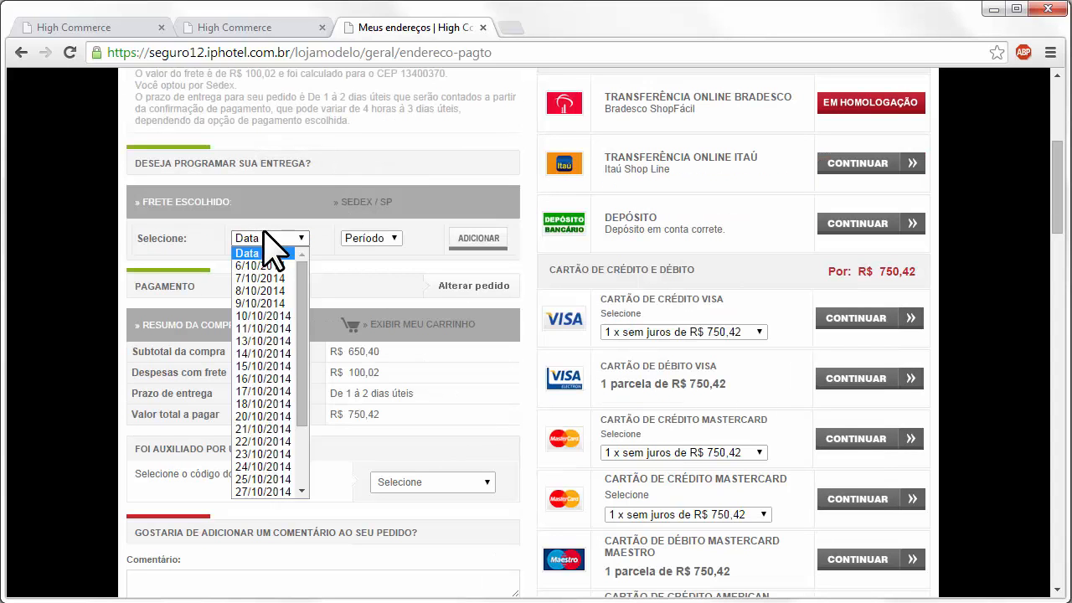
mouse_move(301, 261)
mouse_down()
mouse_move(304, 382)
mouse_move(288, 263)
mouse_up()
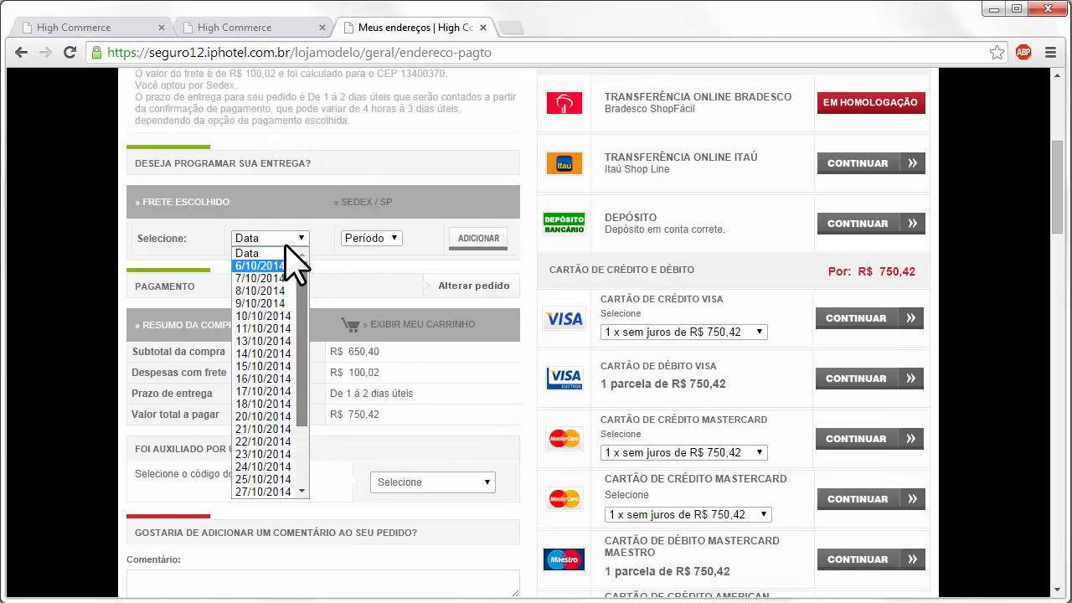
drag(302, 311, 287, 272)
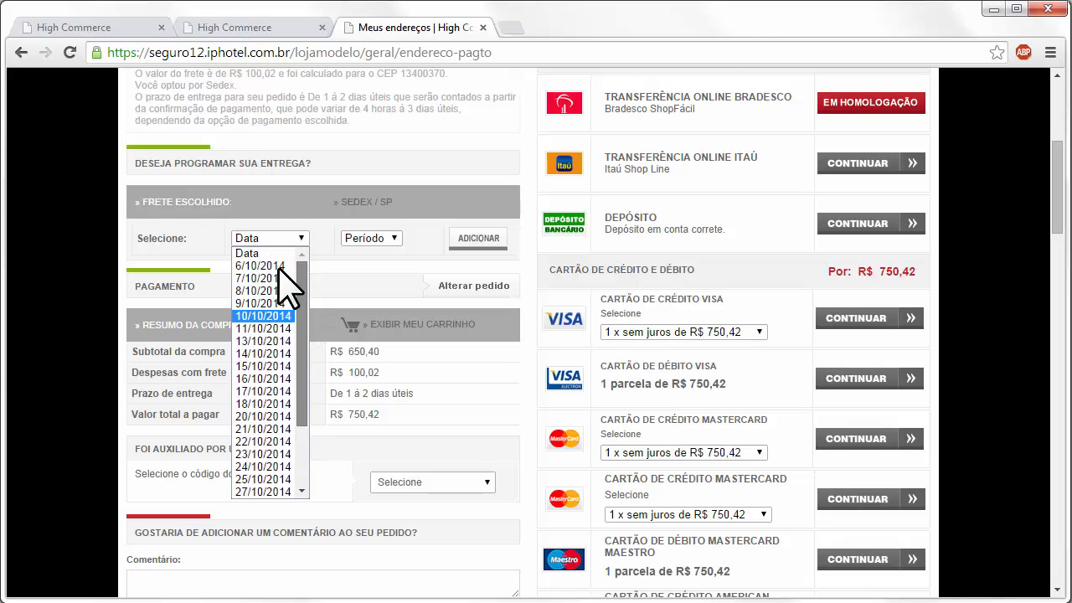
click(273, 265)
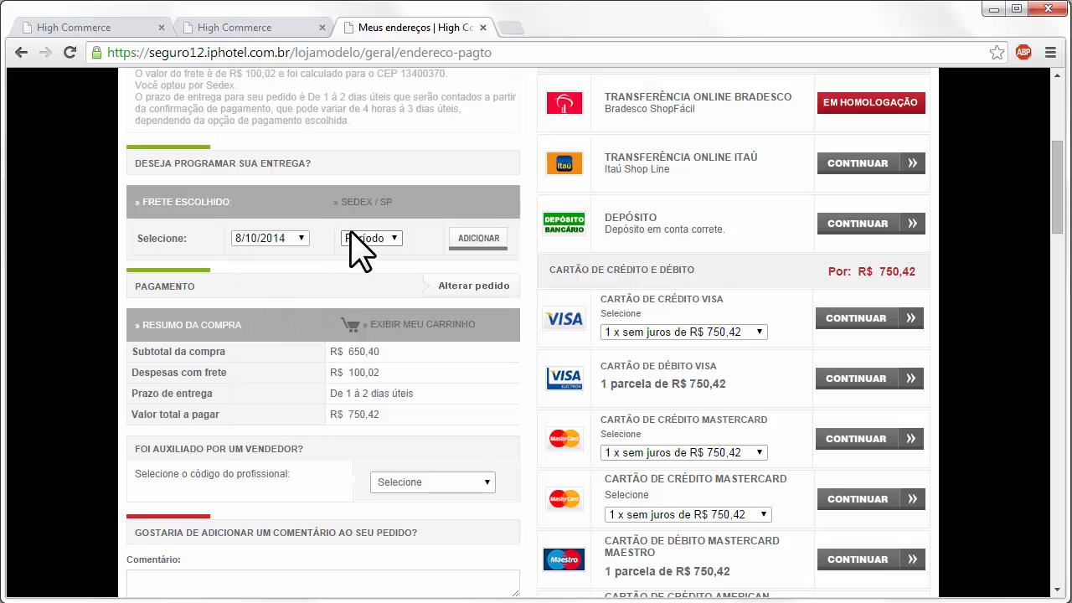
click(256, 236)
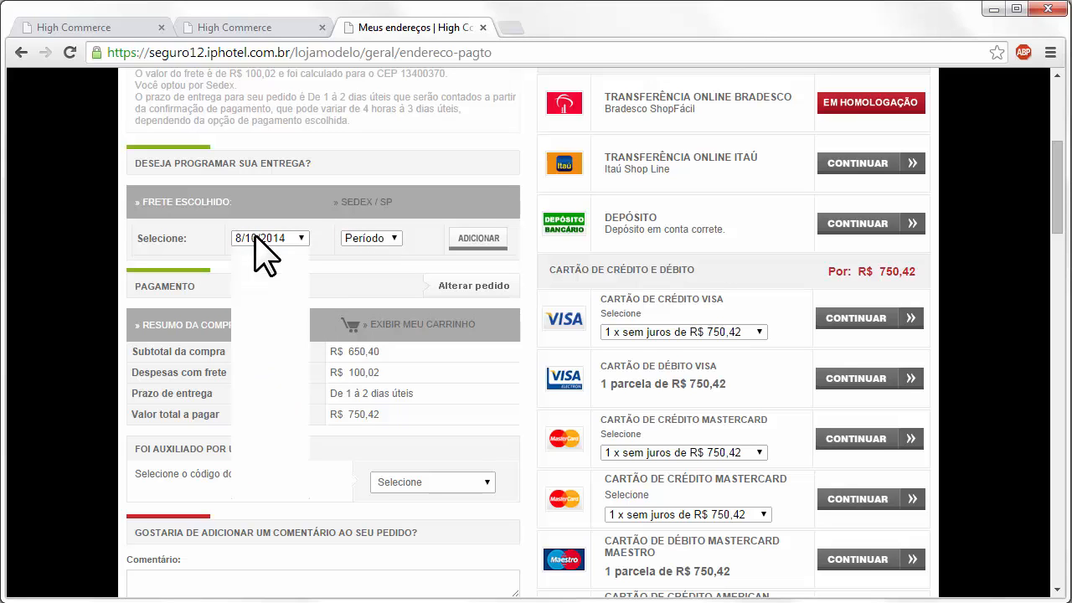
click(285, 291)
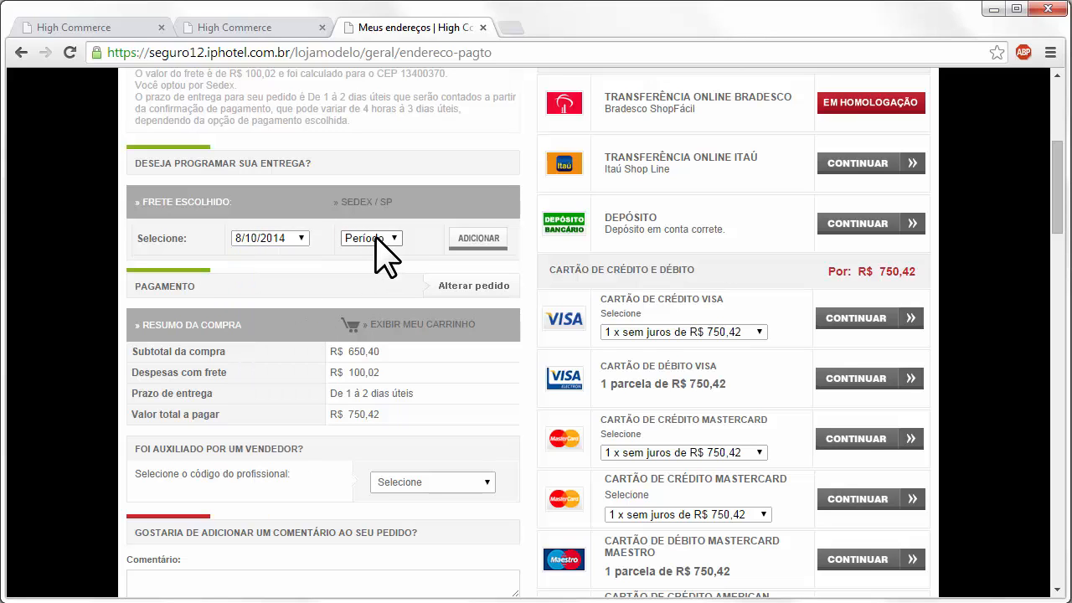
click(381, 239)
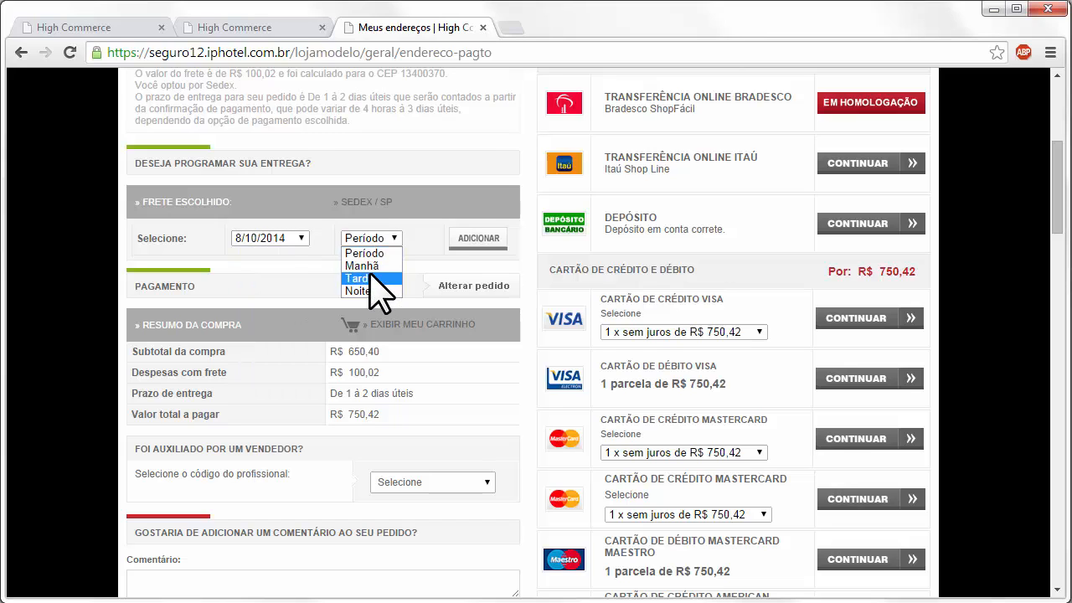
click(371, 279)
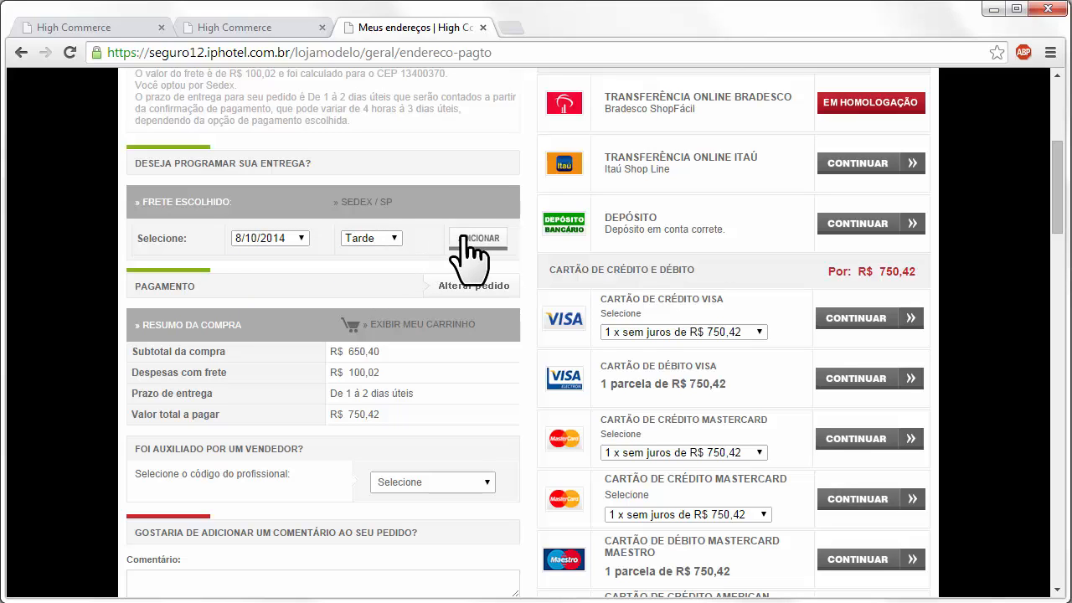
click(465, 239)
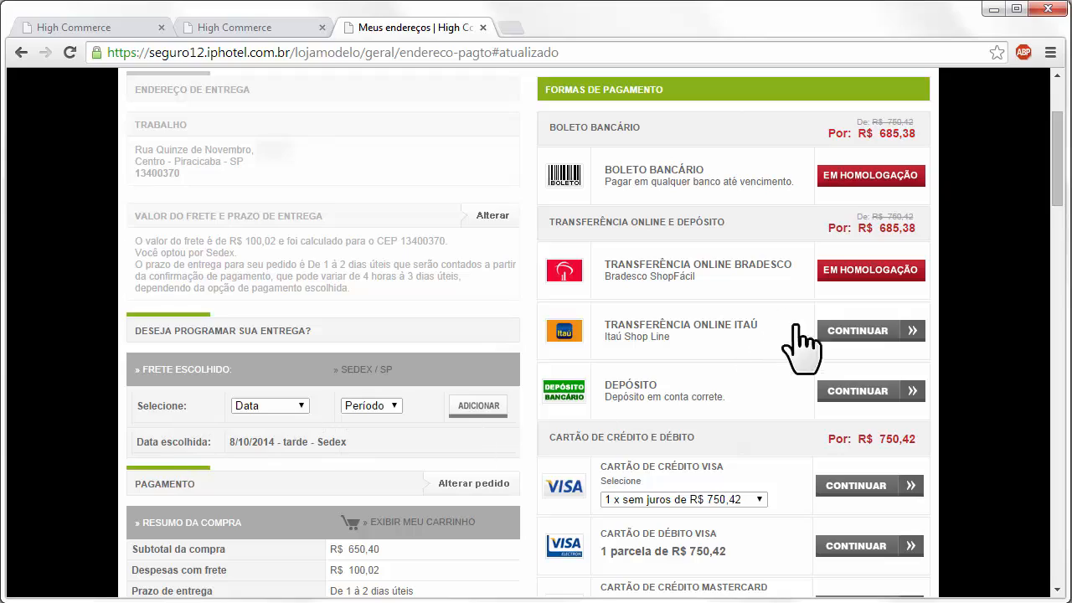
click(865, 333)
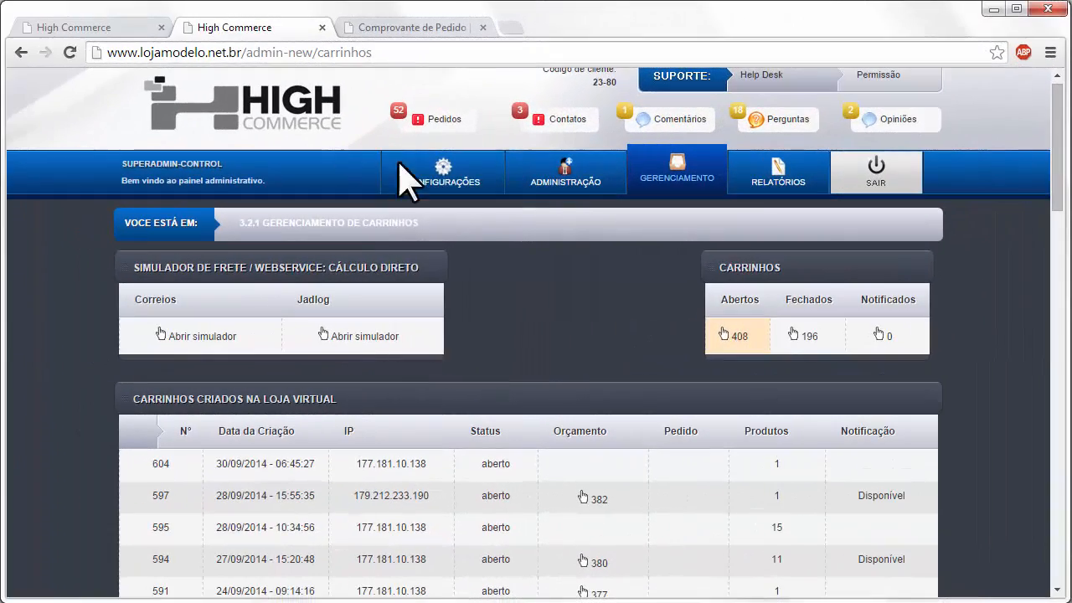
- Open the newest order under 3.1 Pedidos and check its delivery reads 8/10/2014 tarde Sedex
mouse_move(707, 188)
click(670, 224)
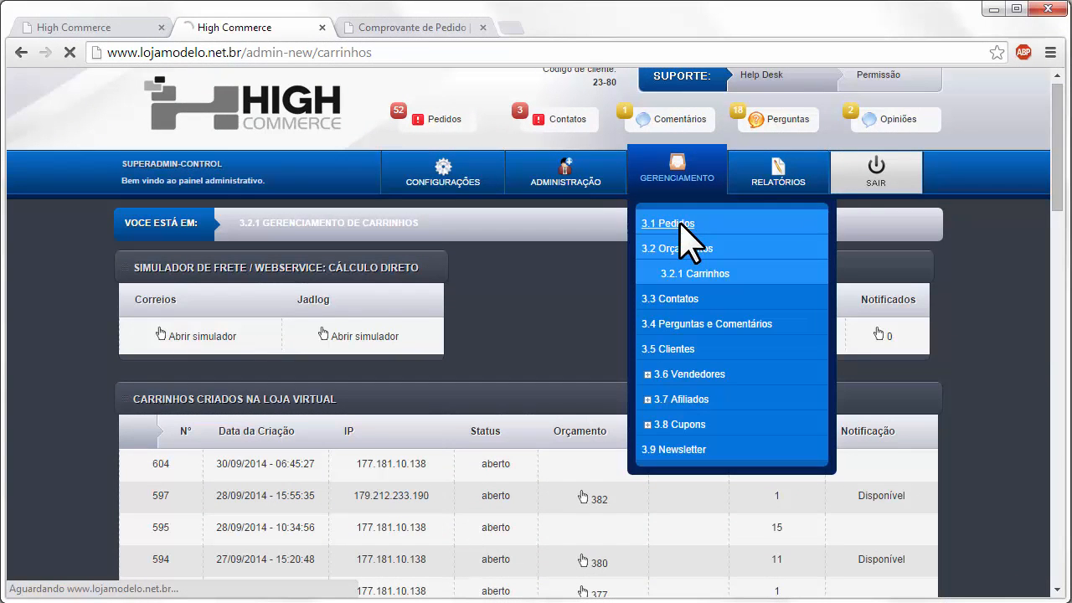
scroll(335, 477, down, 3)
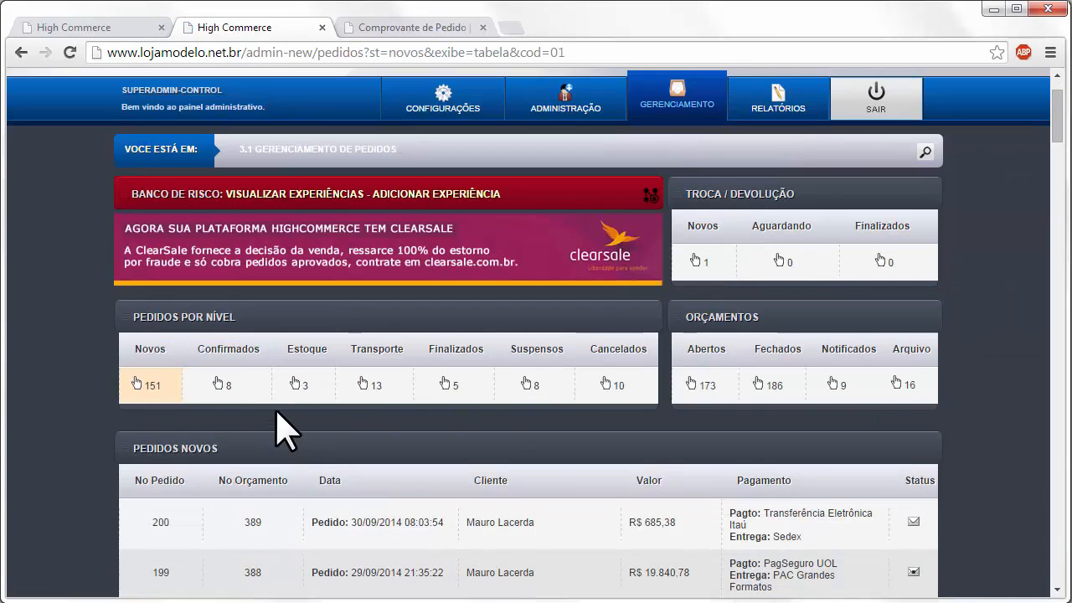
click(421, 438)
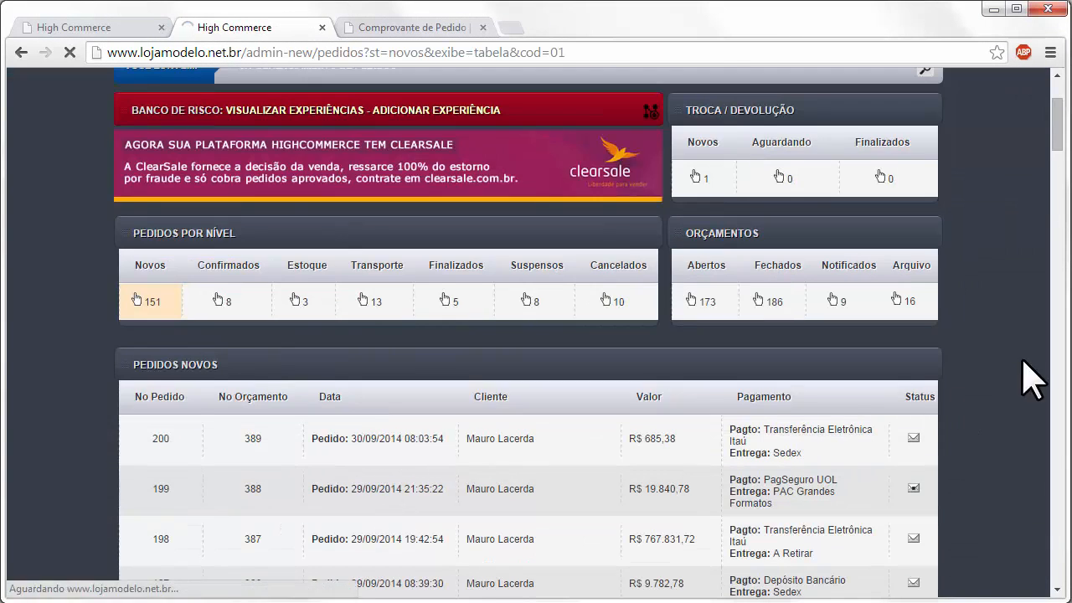
scroll(999, 371, down, 10)
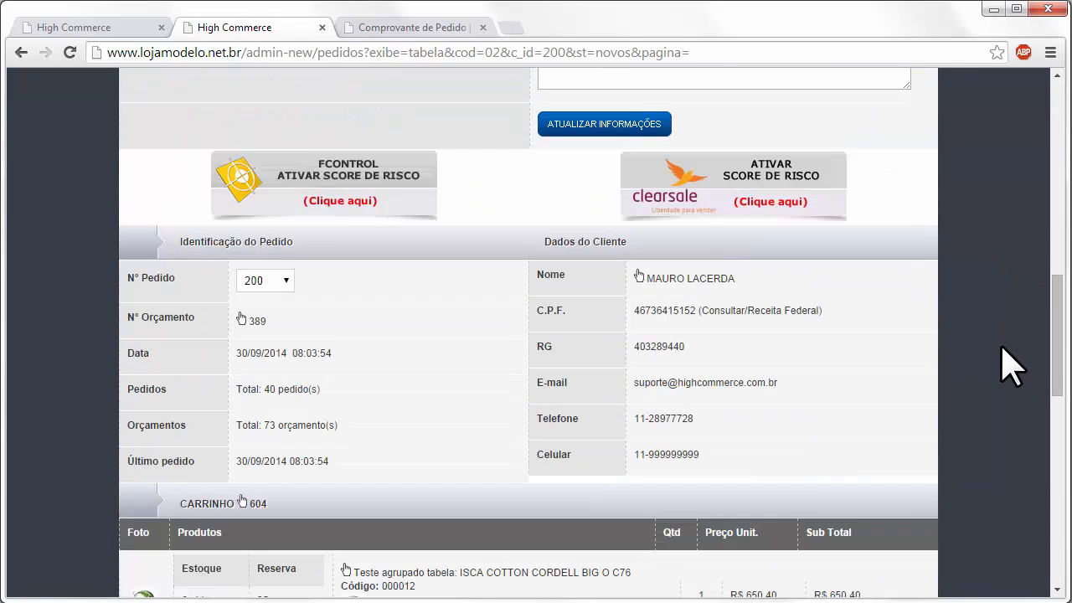
drag(1053, 358, 1046, 438)
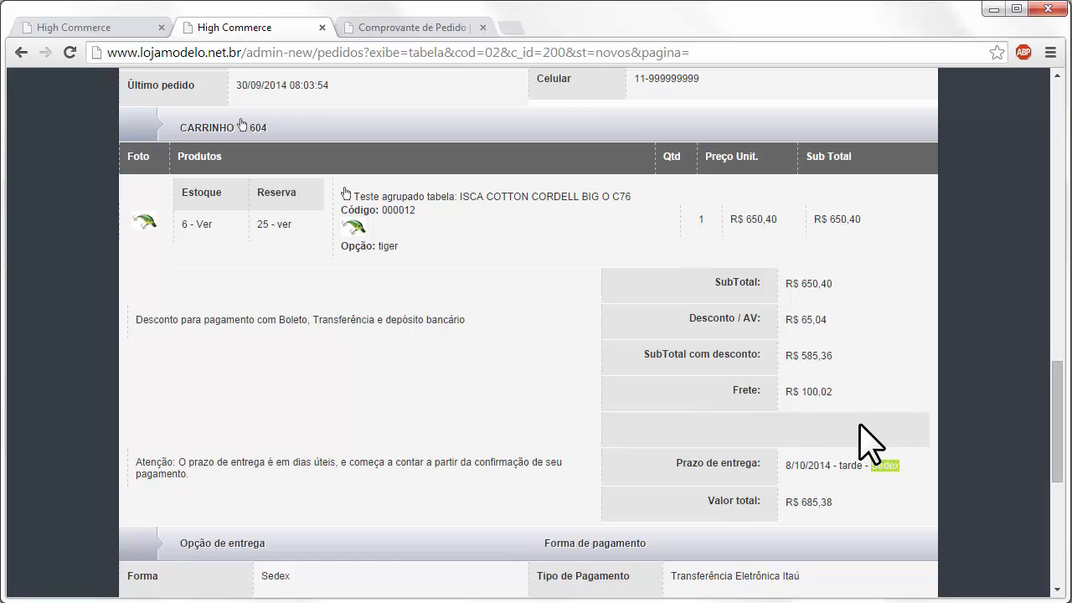
- Return to the Entrega Programada settings in the first browser tab
click(70, 25)
scroll(509, 263, down, 1)
scroll(506, 239, up, 4)
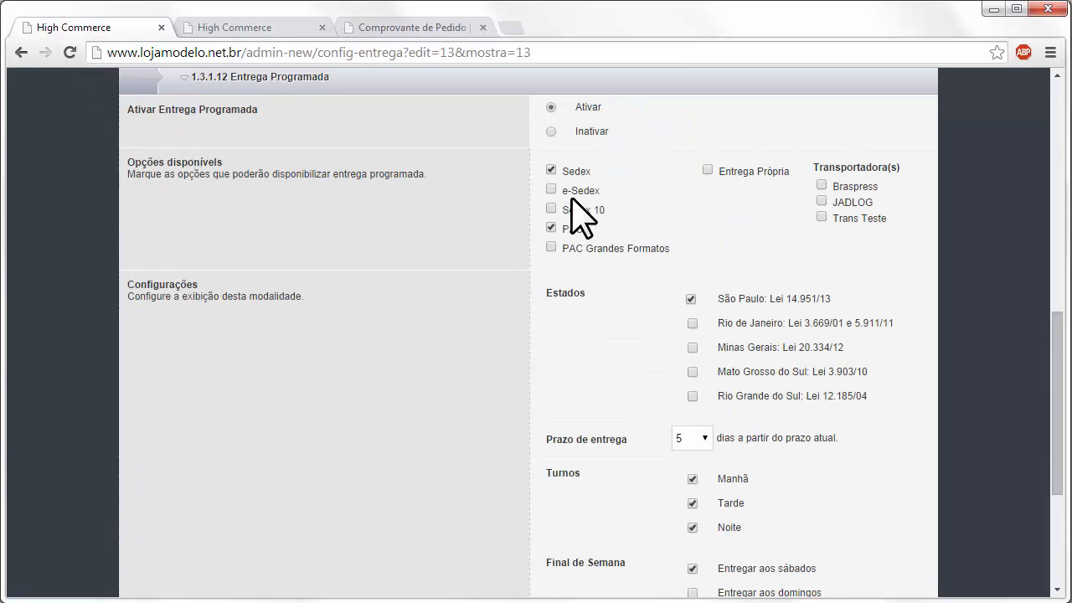
- Choose Inativar for Ativar Entrega Programada and save with GRAVAR INFORMAÇÕES
click(551, 299)
scroll(460, 331, down, 4)
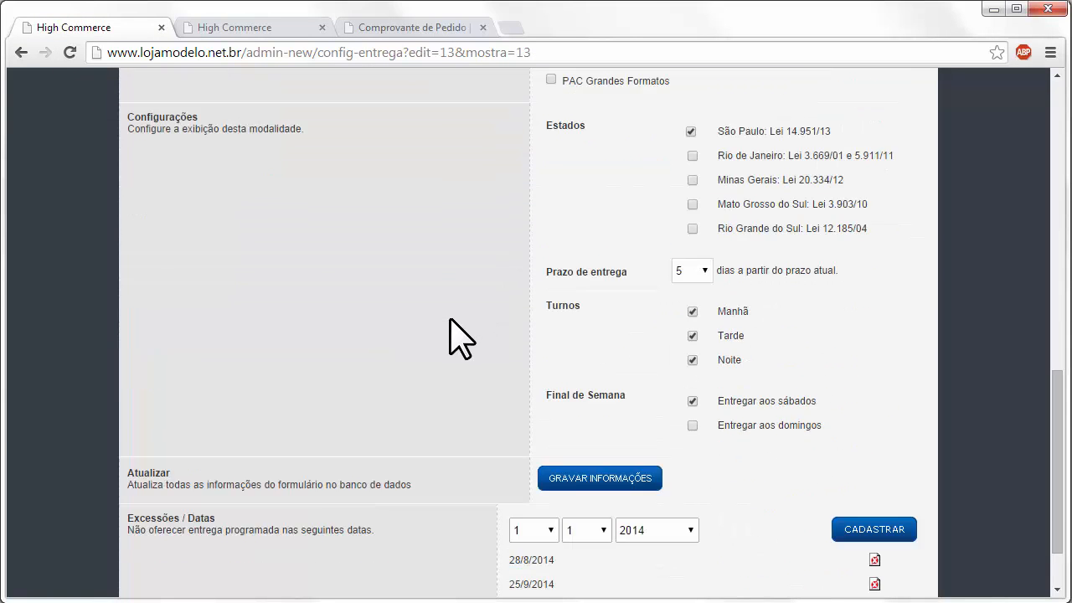
click(574, 479)
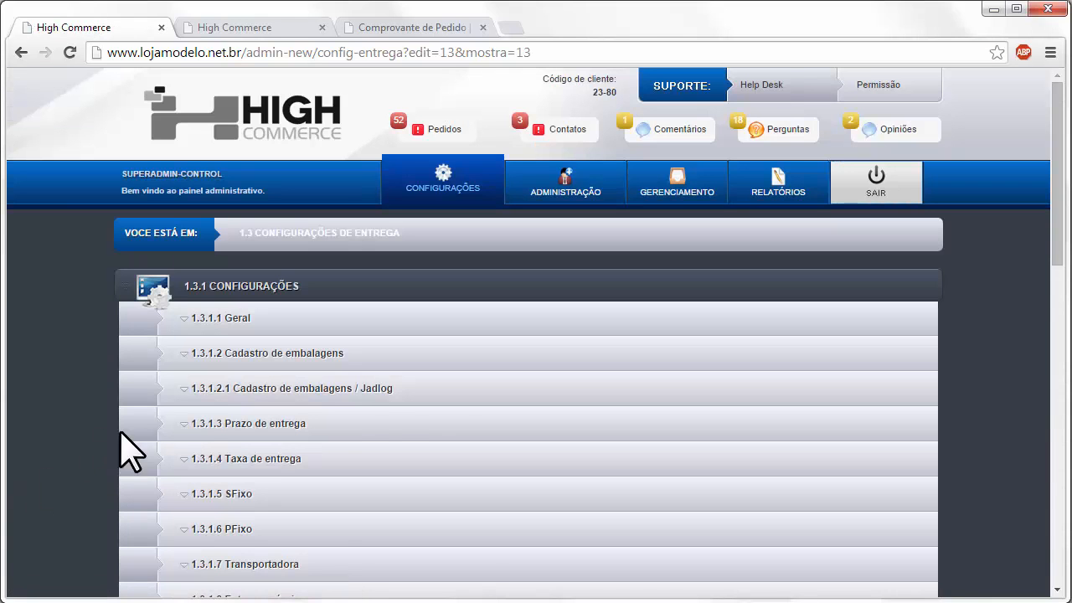
- Collapse the 1.3.1.12 Entrega Programada section so every delivery section is closed
scroll(598, 406, down, 6)
click(298, 240)
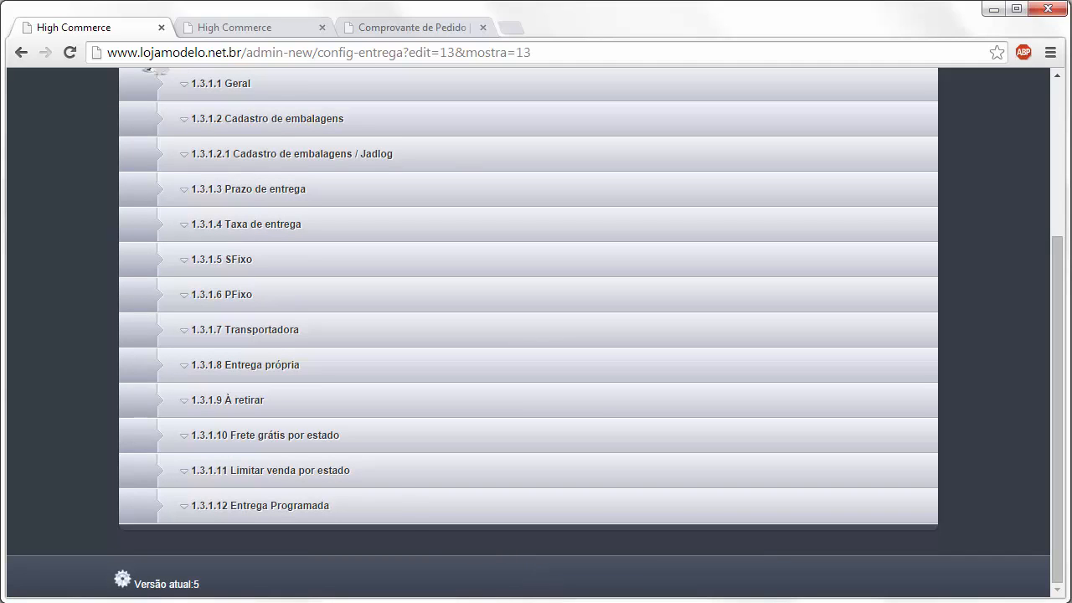
scroll(378, 505, up, 3)
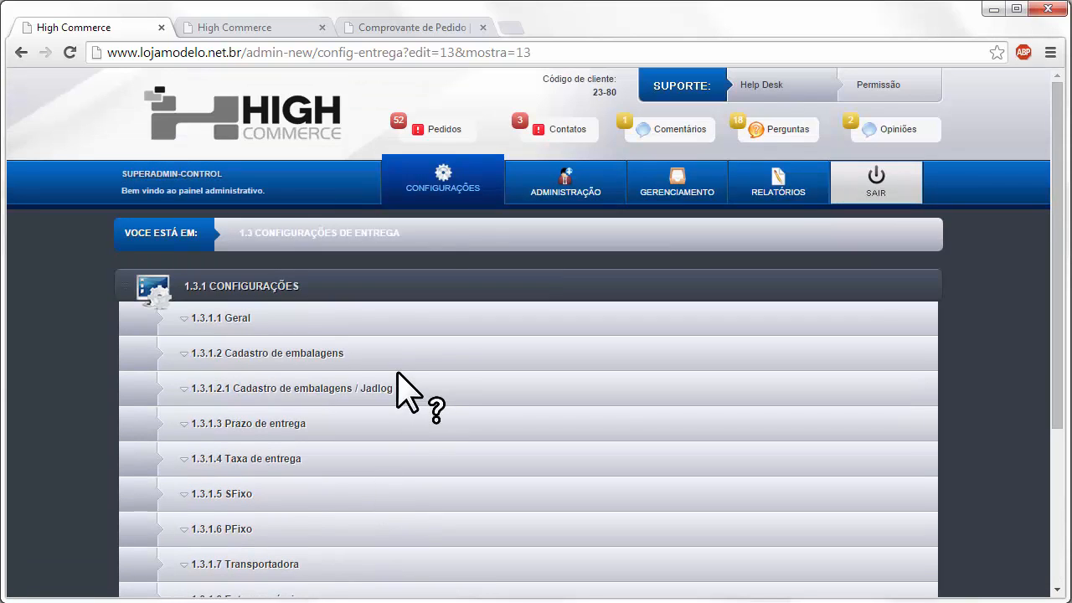